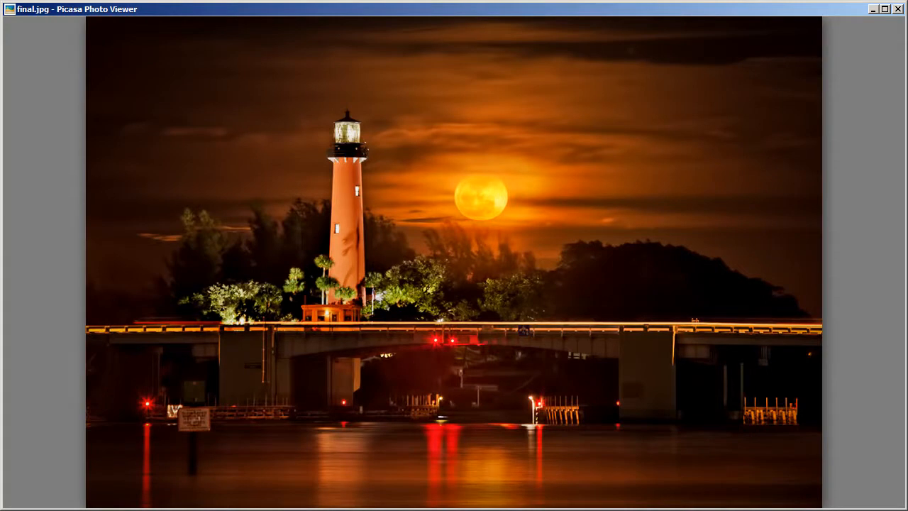
- Review the bracketed lighthouse exposures 1even.jpg, 2under.jpg and 3over.jpg, comparing how each renders the moon and foreground
mouse_move(412, 483)
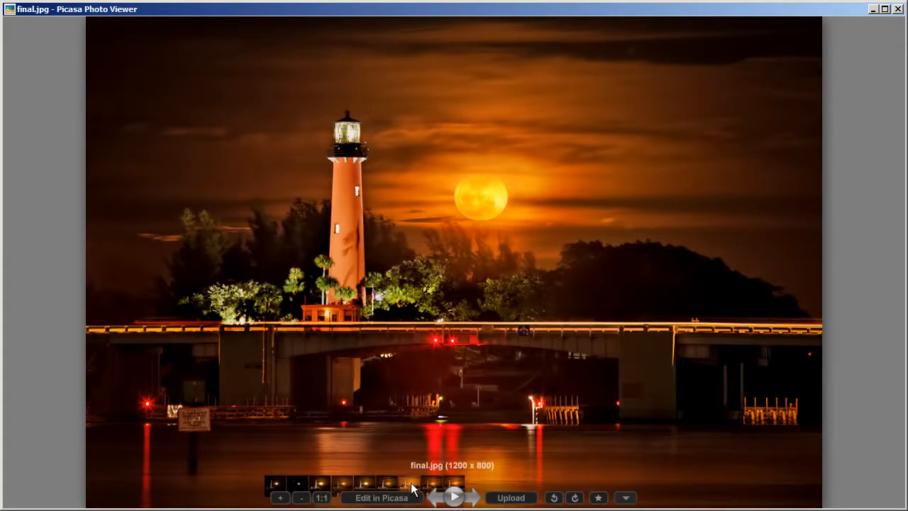
left_click(274, 485)
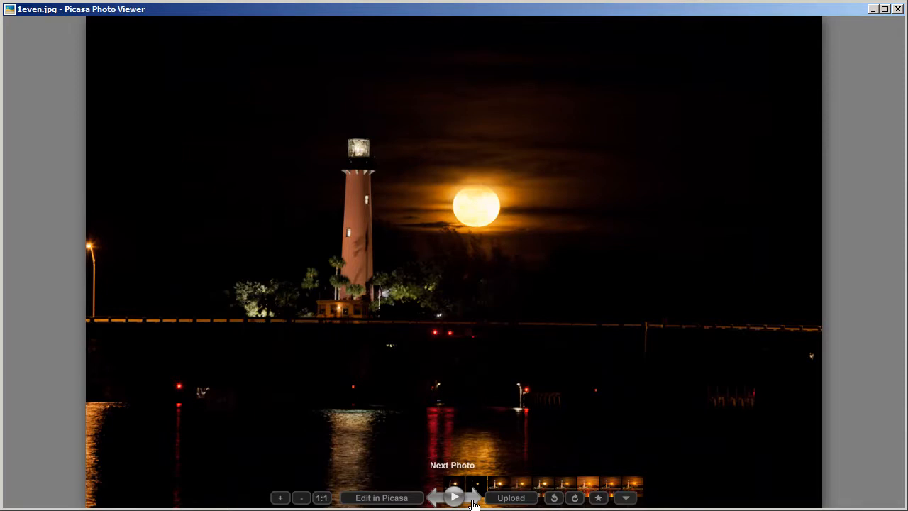
left_click(473, 503)
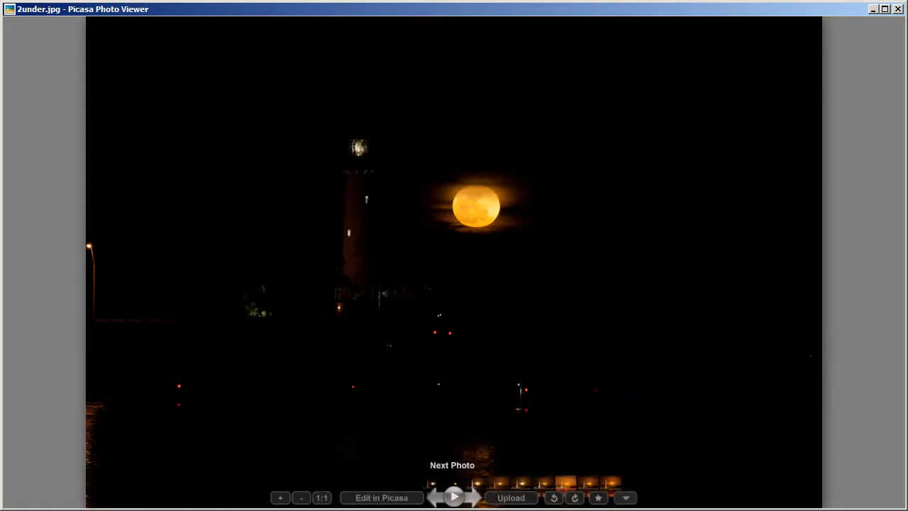
left_click(473, 500)
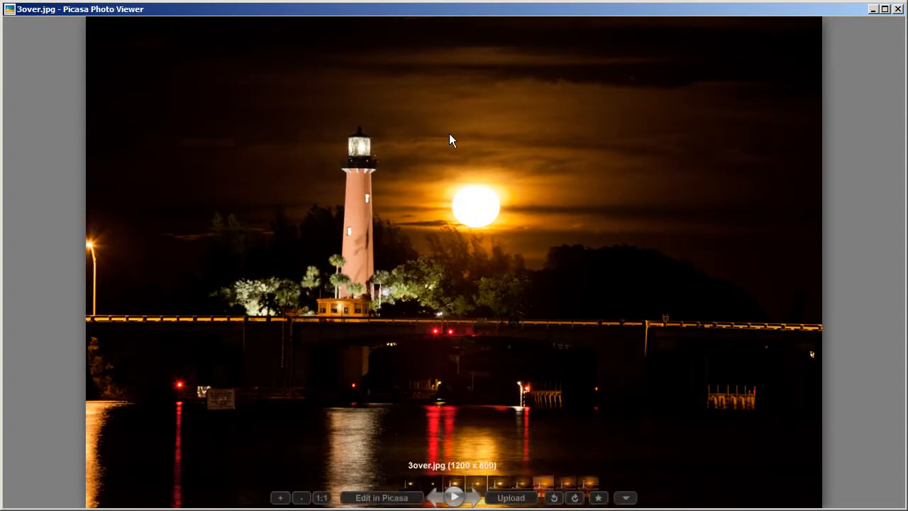
left_click(435, 501)
left_click(438, 499)
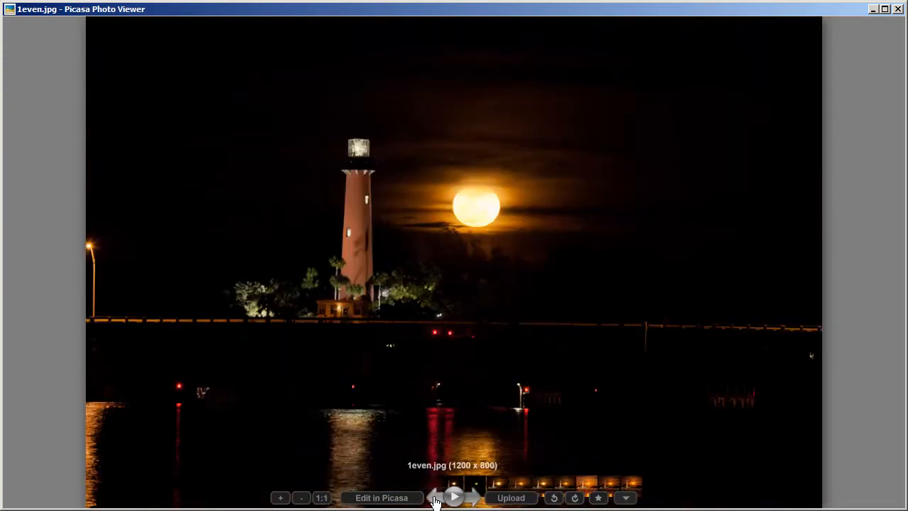
left_click(473, 498)
left_click(473, 499)
- Compare the moon and foreground in 4hdrmoon.jpg, 4original.jpg and the combined 5merge.jpg
left_click(473, 499)
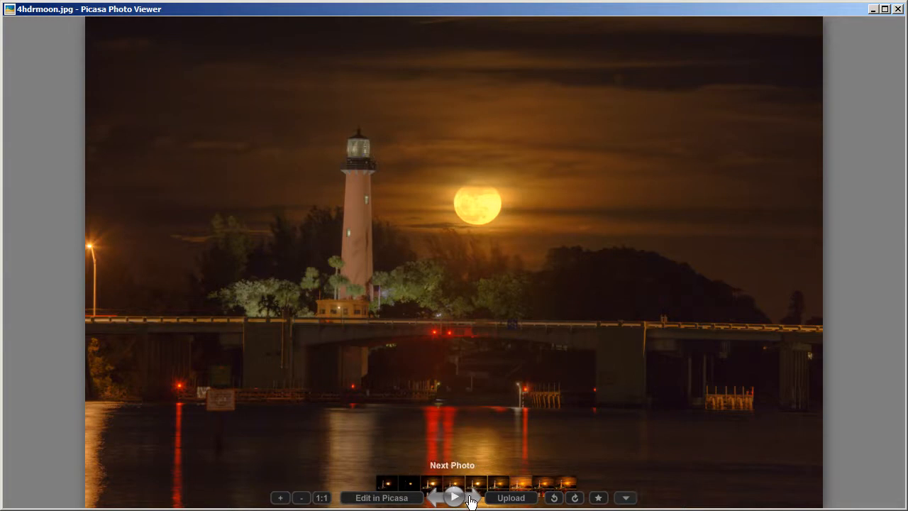
left_click(470, 499)
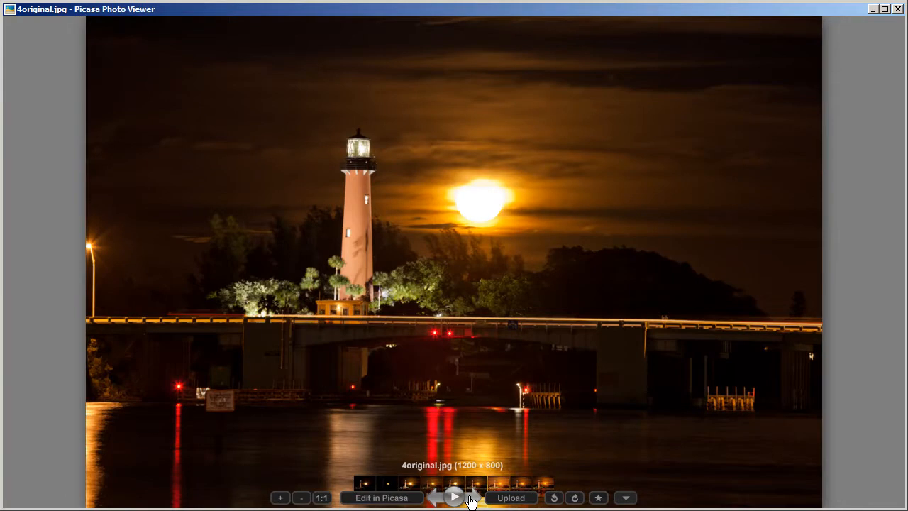
left_click(471, 498)
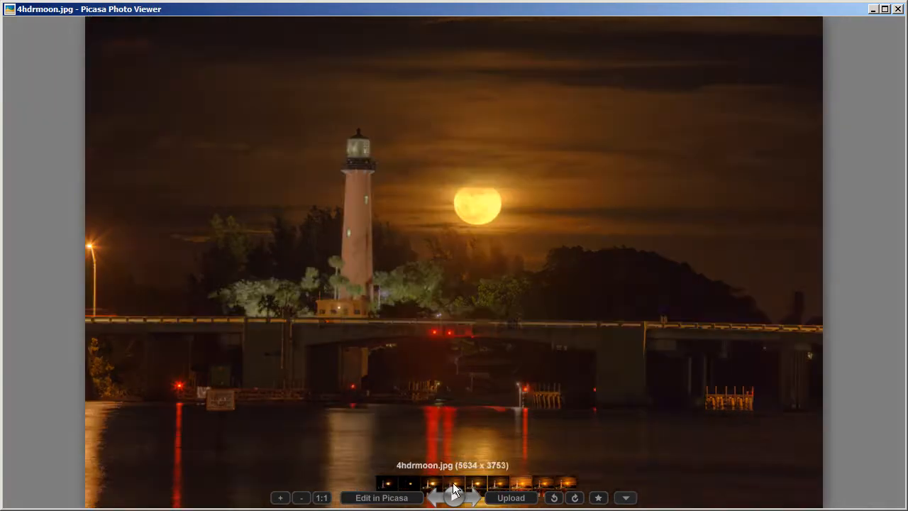
left_click(472, 496)
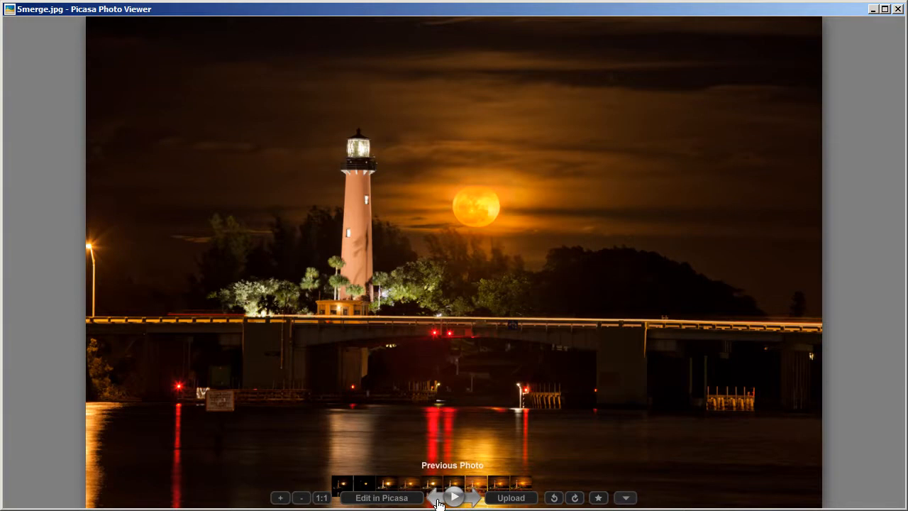
left_click(437, 500)
left_click(436, 500)
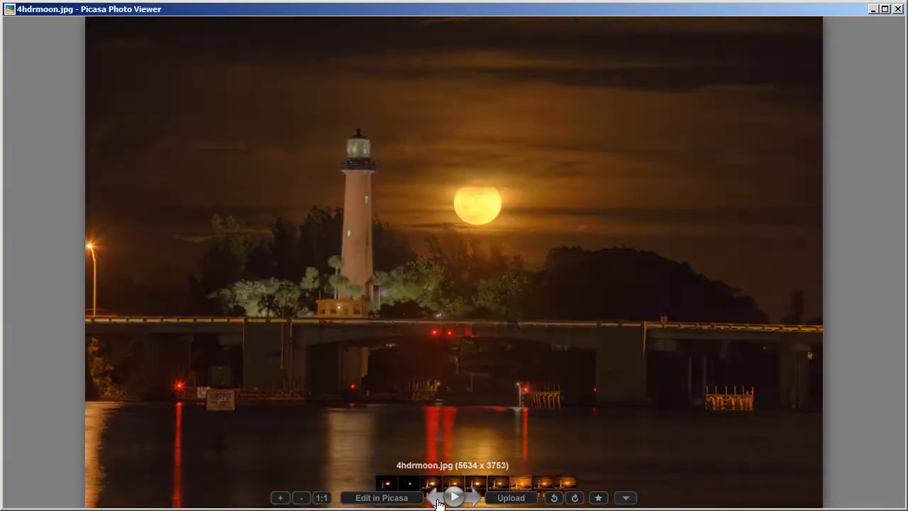
left_click(472, 499)
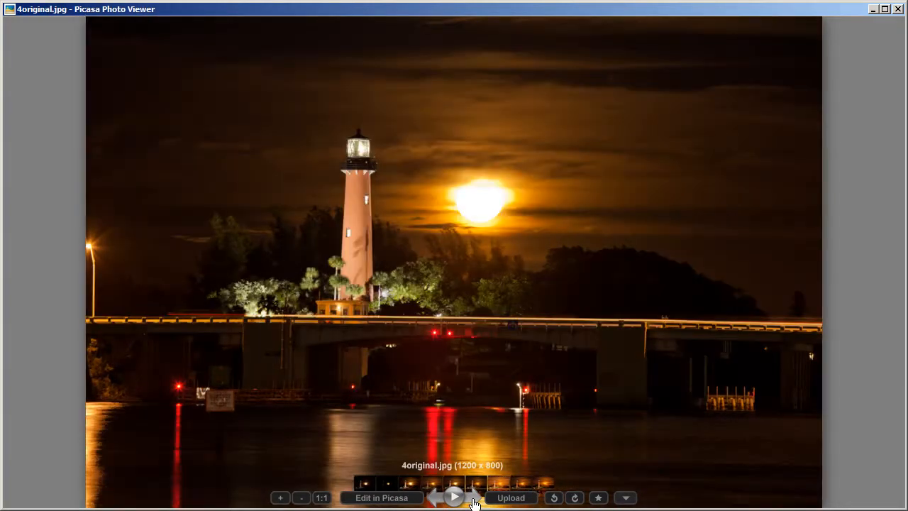
left_click(472, 498)
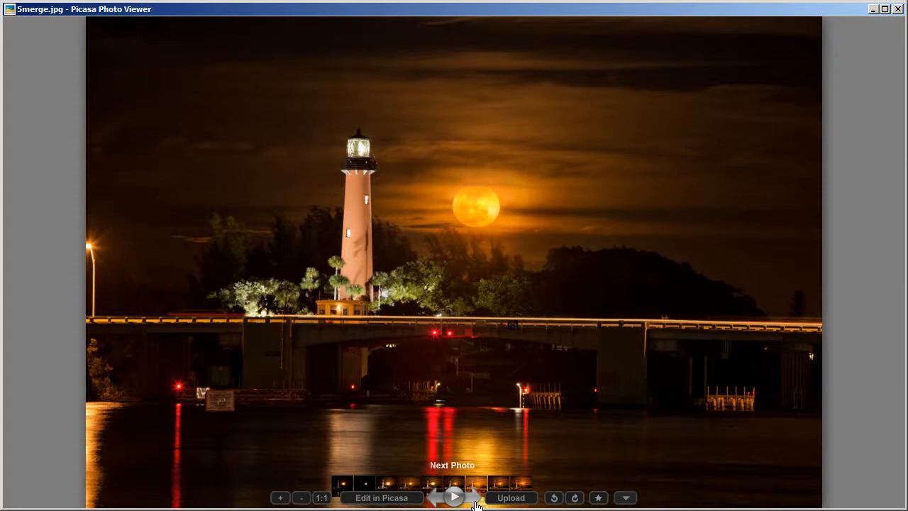
- Compare 5merge.jpg with 6tonemapped-composite.jpg, and examine the blended version 7-blend.jpg
left_click(475, 503)
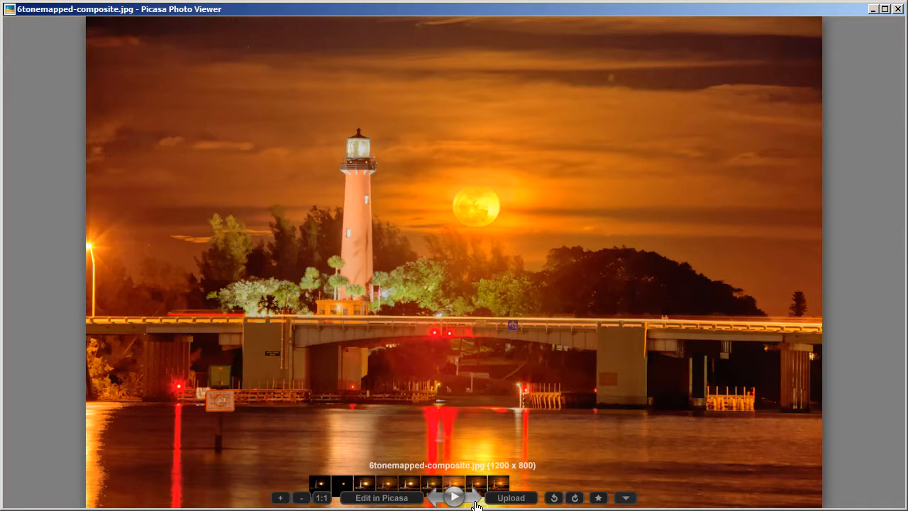
left_click(435, 498)
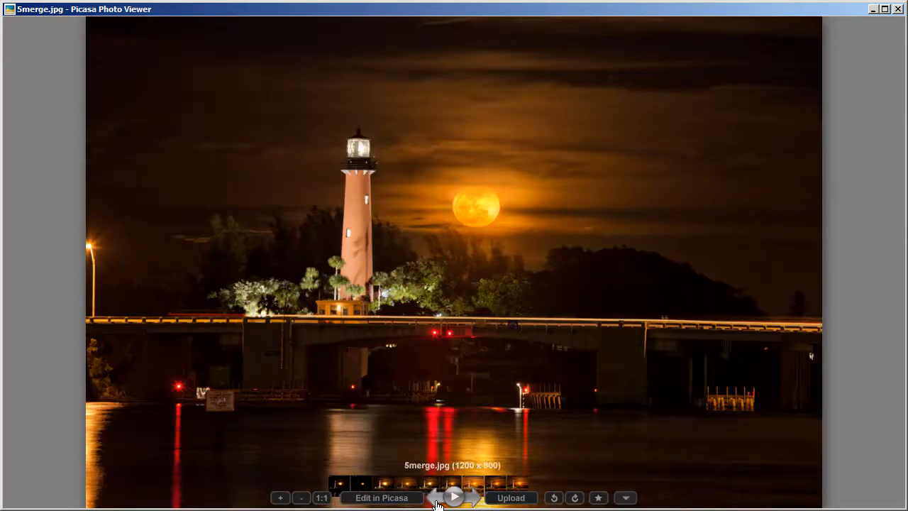
left_click(471, 503)
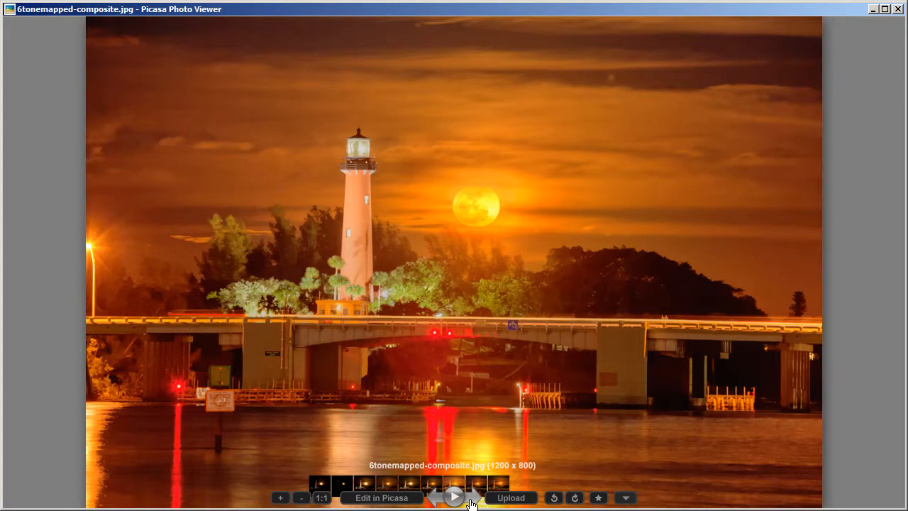
left_click(471, 504)
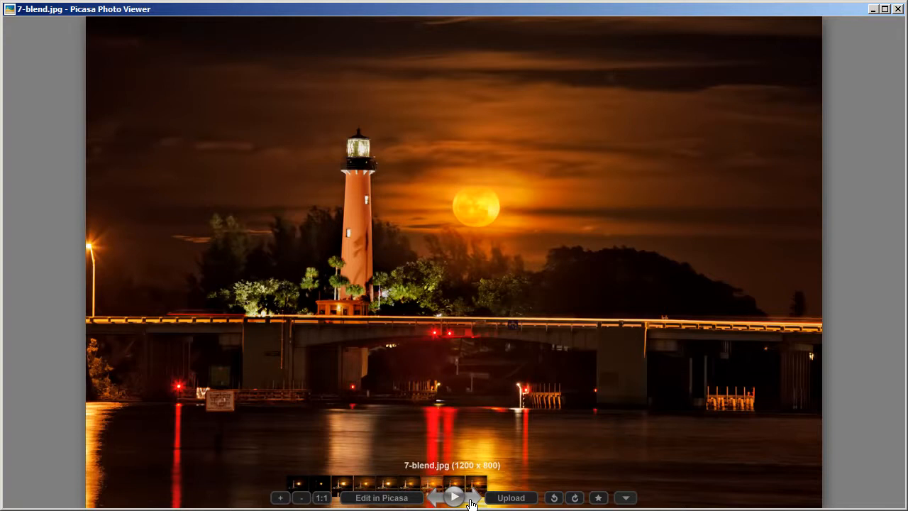
left_click(472, 498)
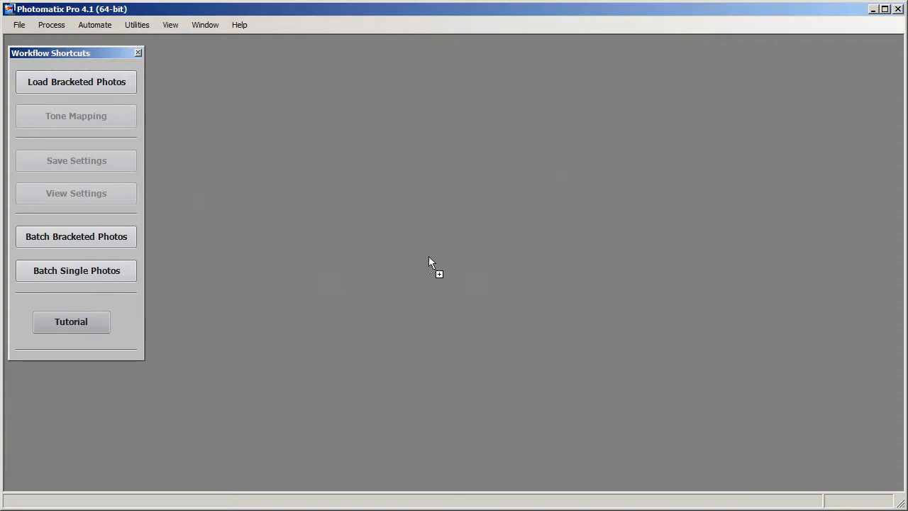
- Merge IMG_8972.jpg, IMG_8973.jpg and IMG_8974.jpg for HDR processing in Photomatix Pro, with chromatic aberration reduction turned off
left_click_drag(428, 257, 428, 257)
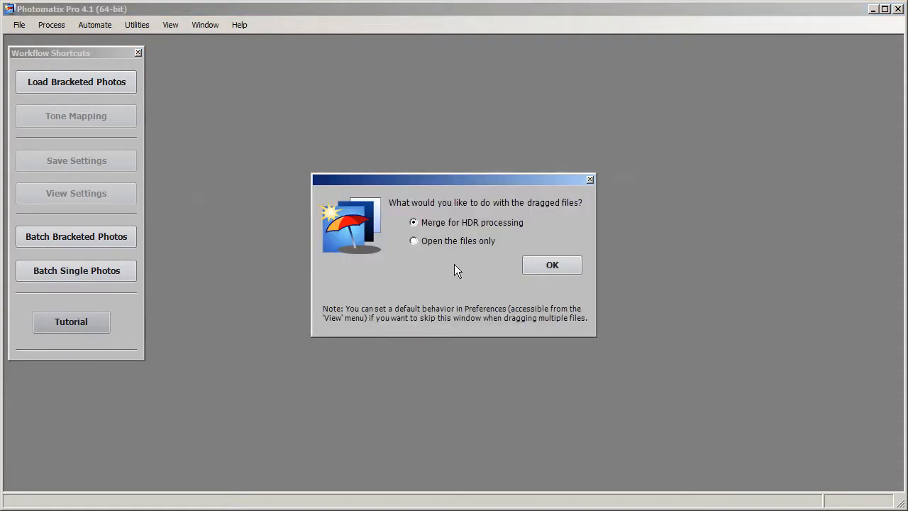
left_click(550, 270)
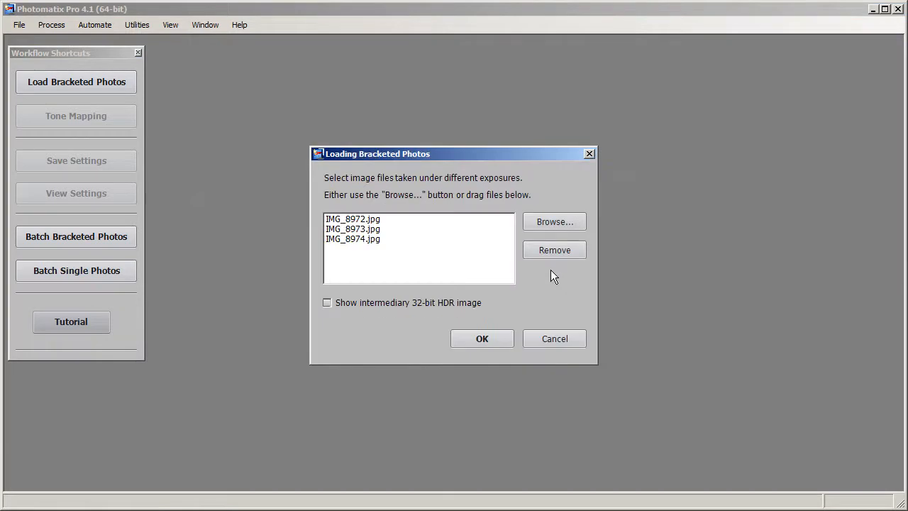
left_click(483, 342)
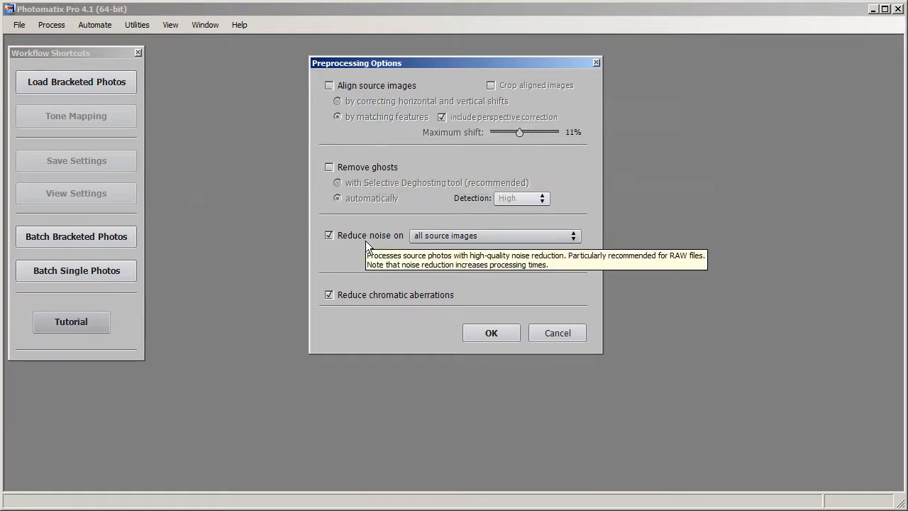
left_click(364, 296)
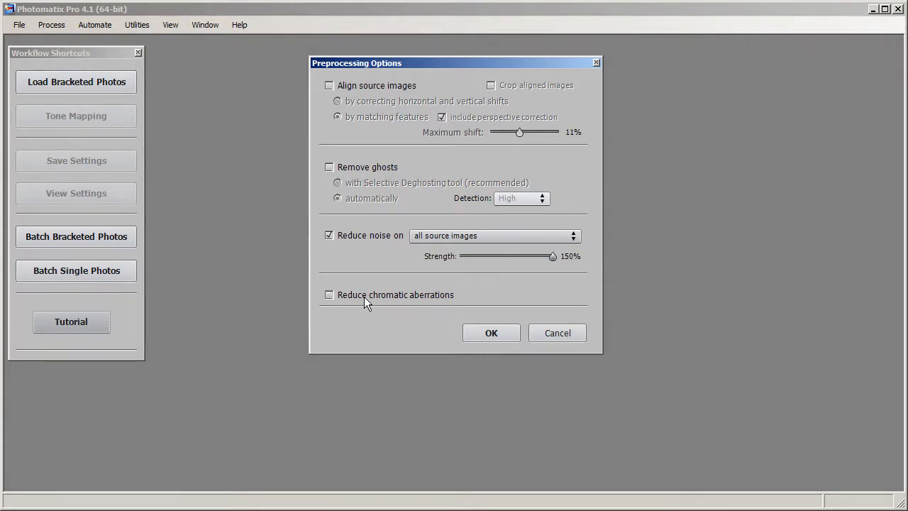
left_click(489, 333)
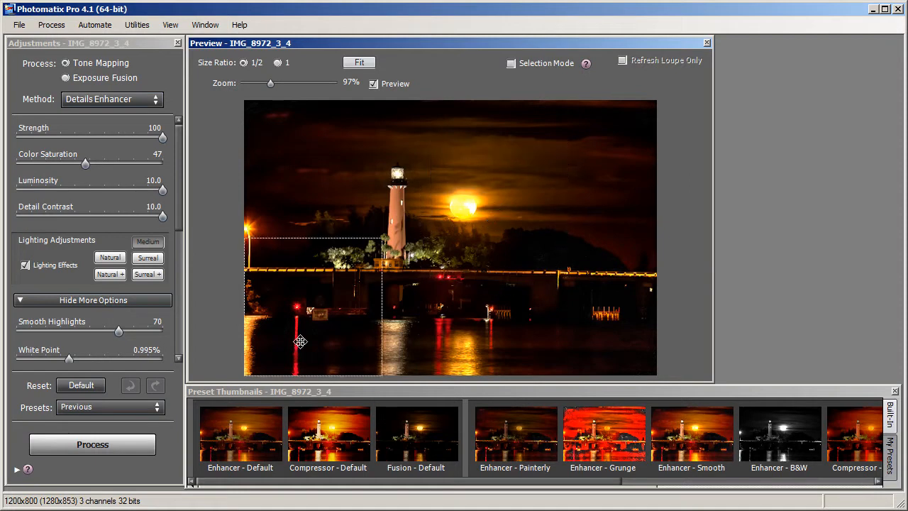
- Apply the Enhancer - Default preset and open a loupe view of the moon
left_click(220, 452)
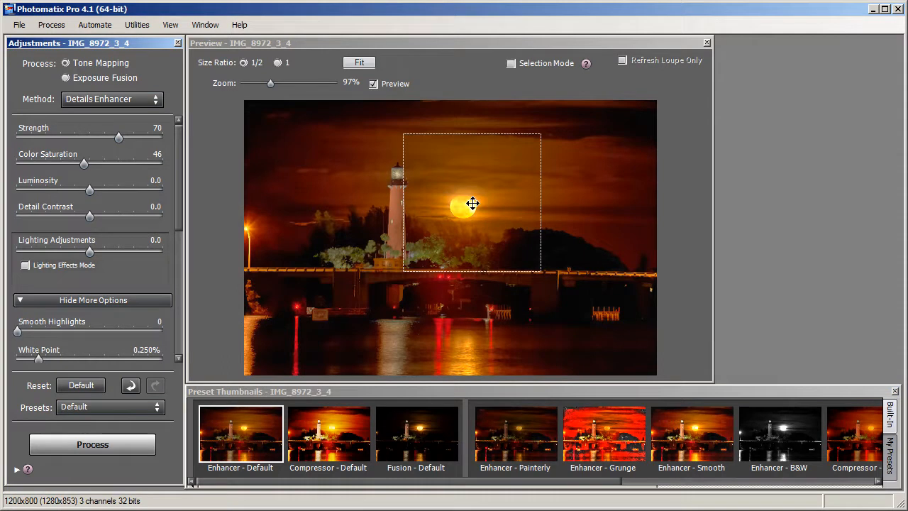
left_click(473, 209)
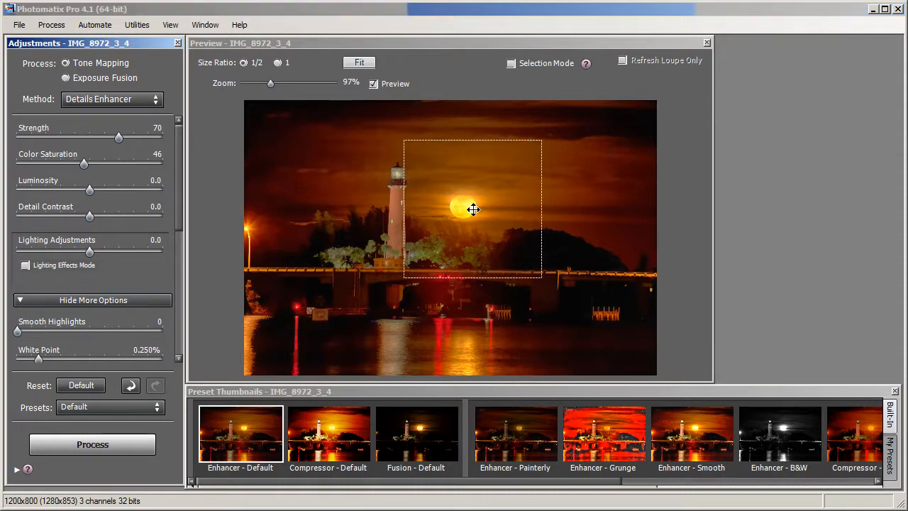
left_click_drag(594, 103, 804, 56)
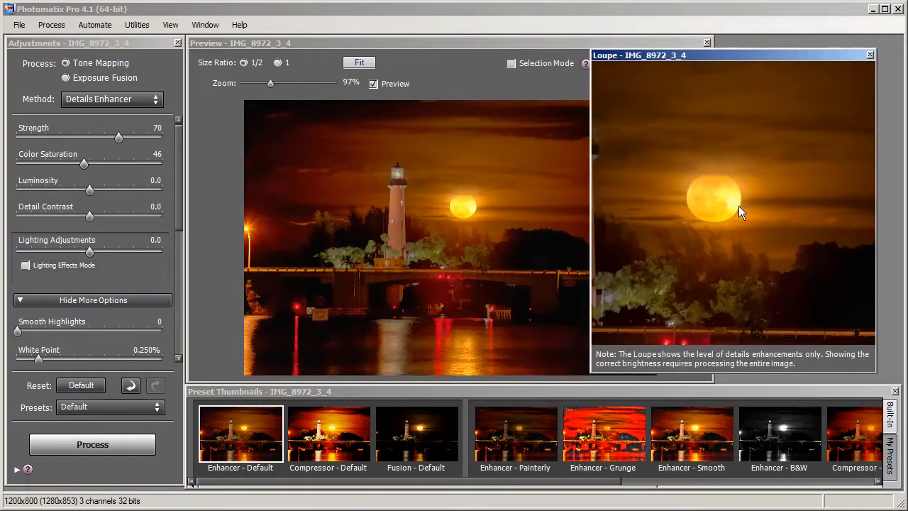
- Close the preset thumbnails, fit the full-size preview to the available space, and move the loupe clear of the picture
left_click(895, 392)
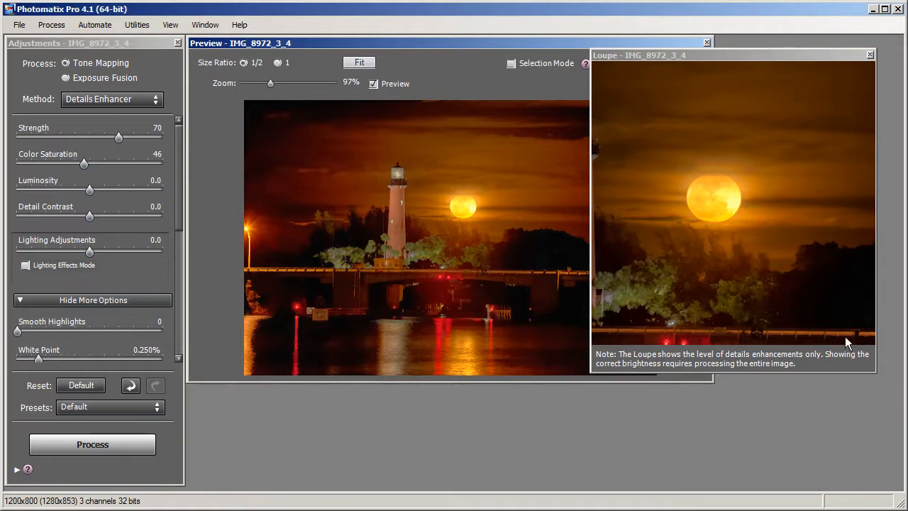
left_click(348, 63)
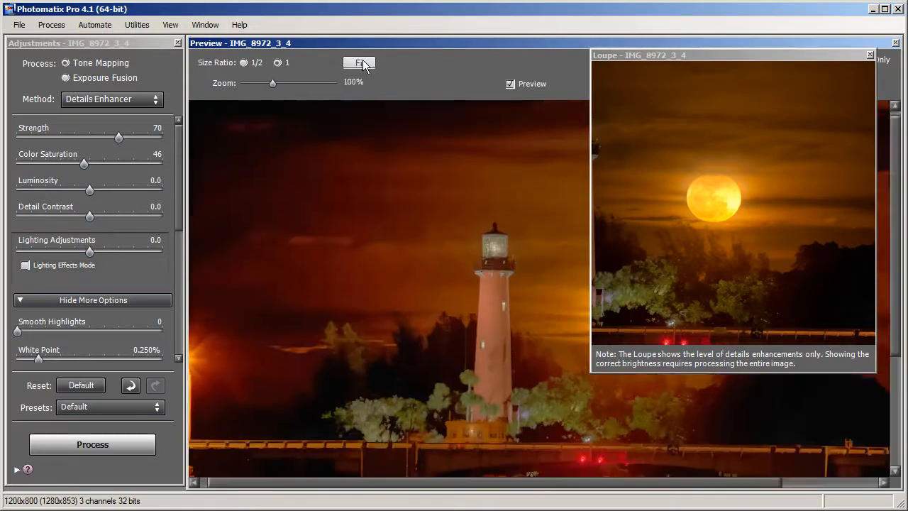
left_click(656, 94)
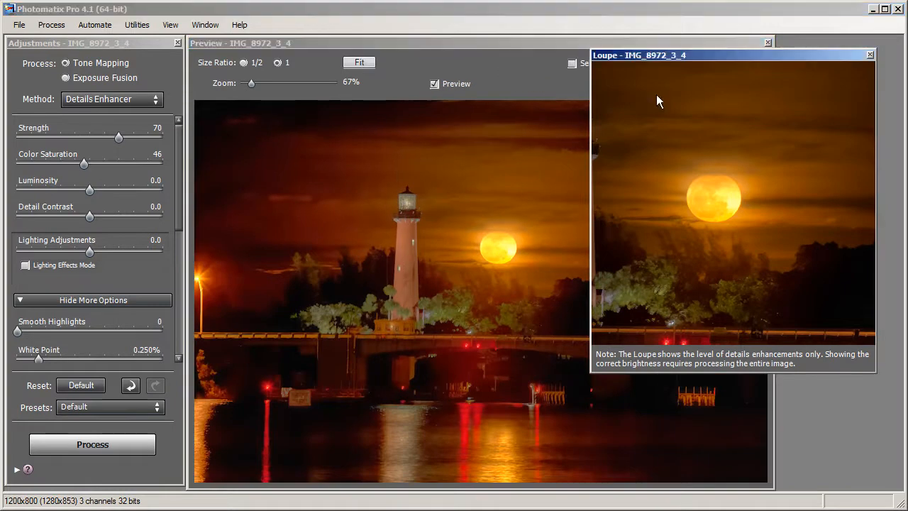
left_click_drag(637, 55, 707, 40)
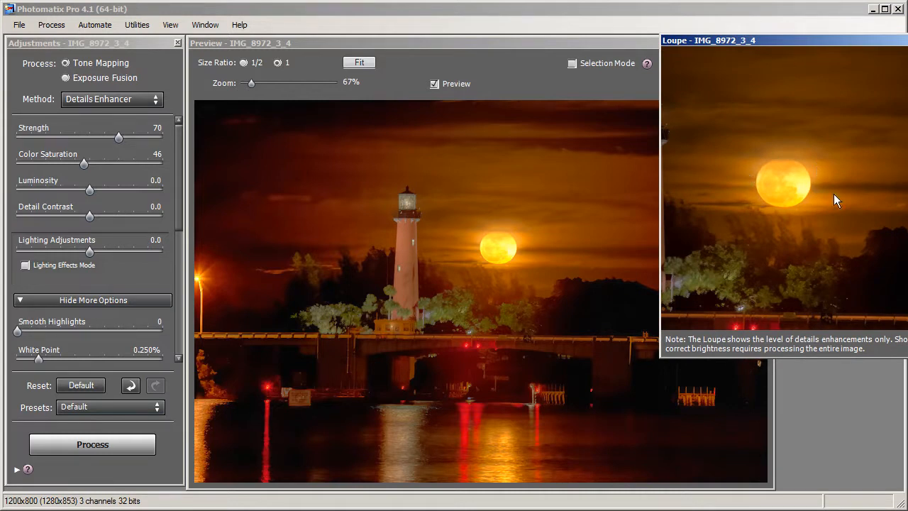
- Set Strength to 100, Color Saturation to 60, and Luminosity, Detail Contrast and Lighting Adjustments each to 10.0
left_click(118, 136)
left_click_drag(118, 135, 180, 135)
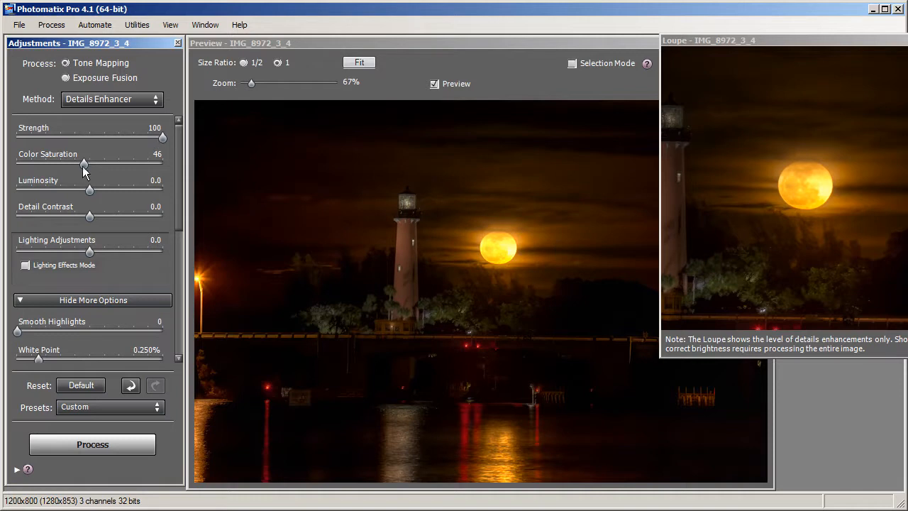
left_click_drag(81, 164, 102, 171)
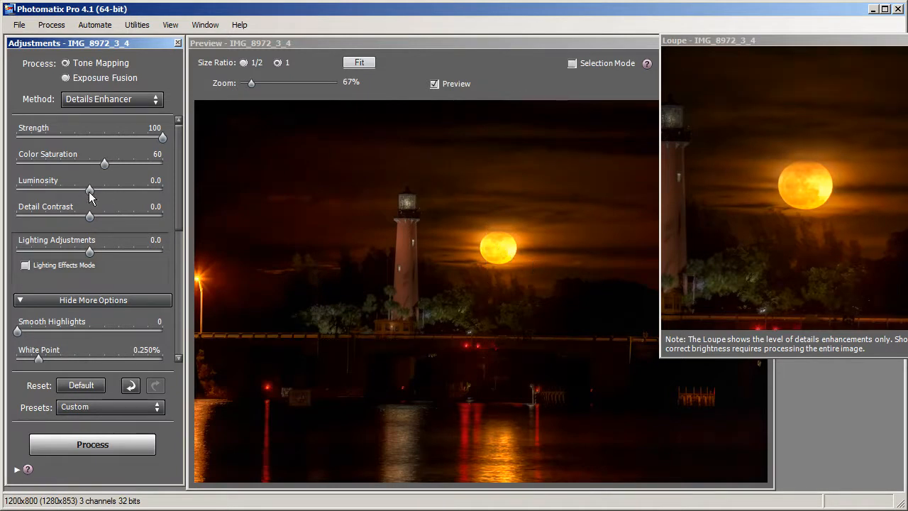
left_click_drag(89, 192, 149, 192)
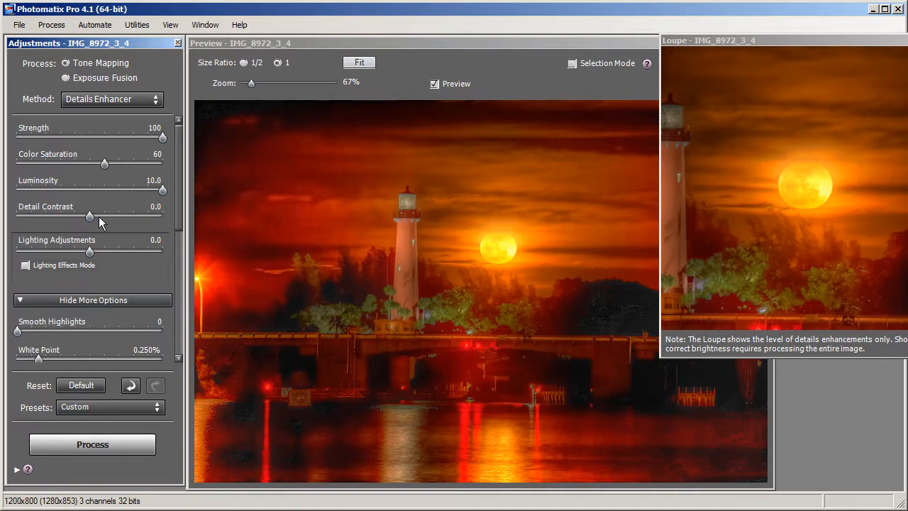
left_click_drag(90, 216, 183, 220)
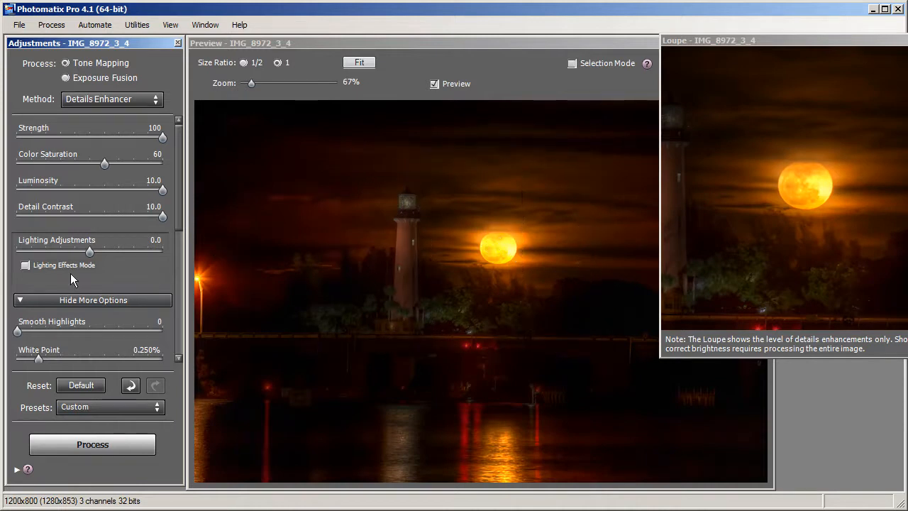
left_click_drag(89, 253, 143, 250)
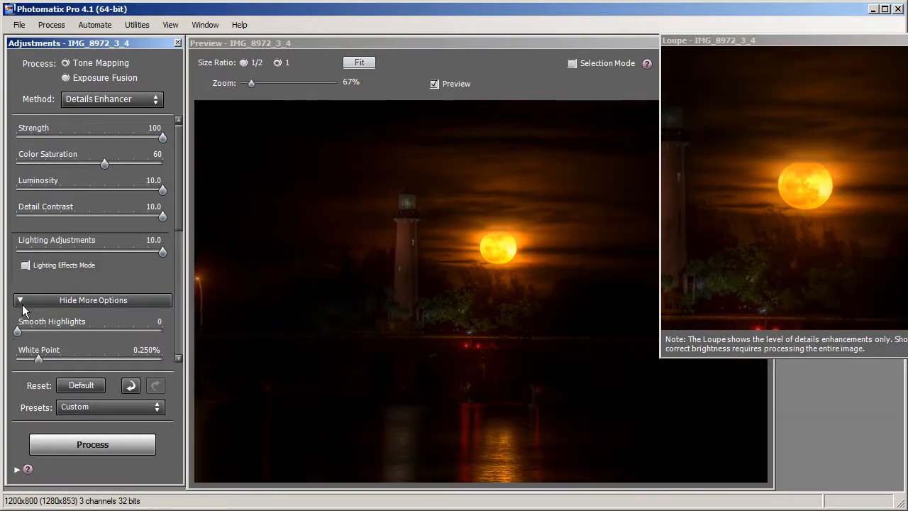
scroll(174, 238, "down", 5)
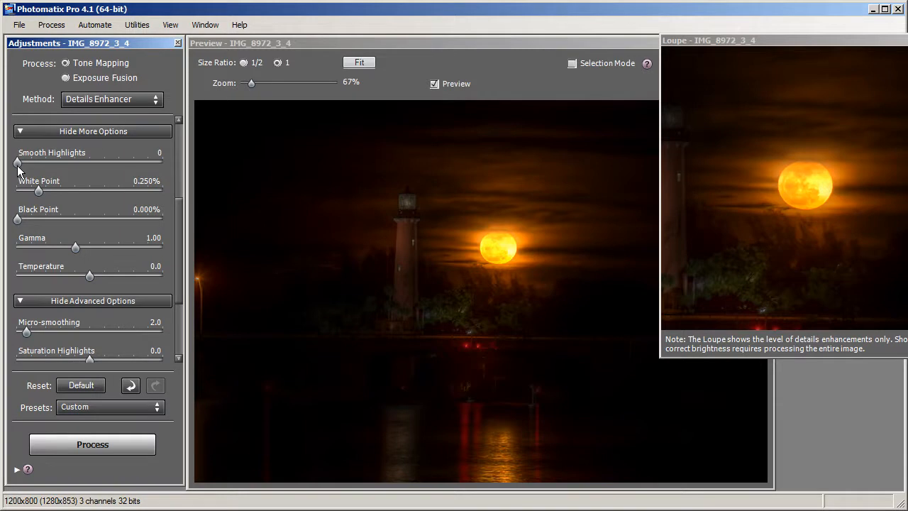
- Test Smooth Highlights at 100 and return it to 0, with White Point at 0.000%, Gamma at 0.65 and Temperature at 2.0
left_click_drag(17, 165, 163, 163)
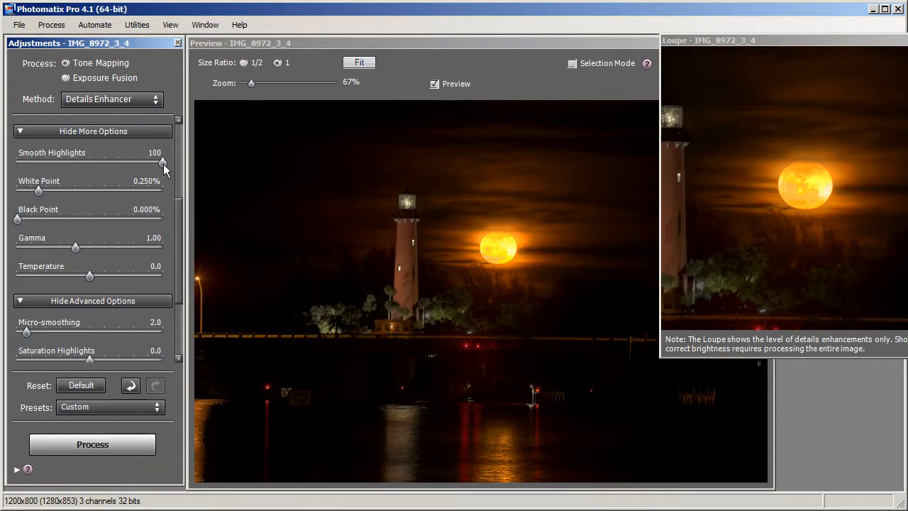
left_click_drag(163, 163, 13, 179)
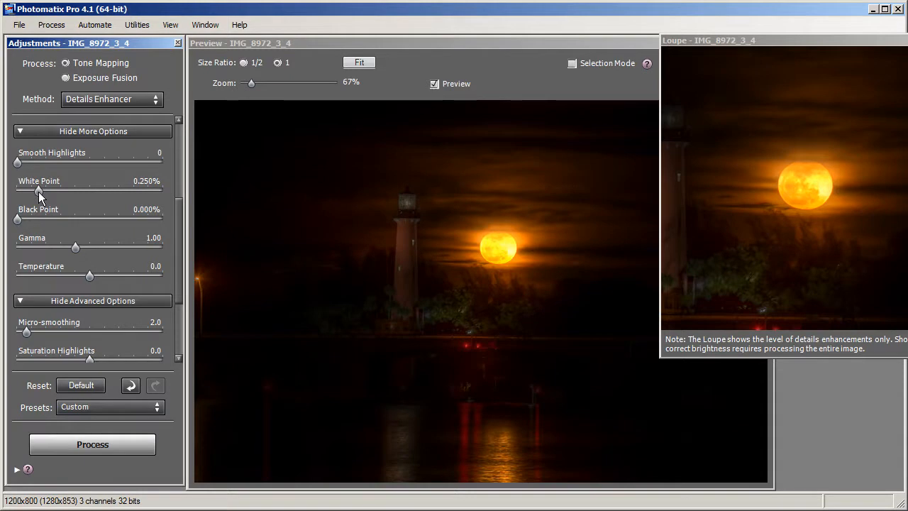
left_click_drag(38, 192, 17, 191)
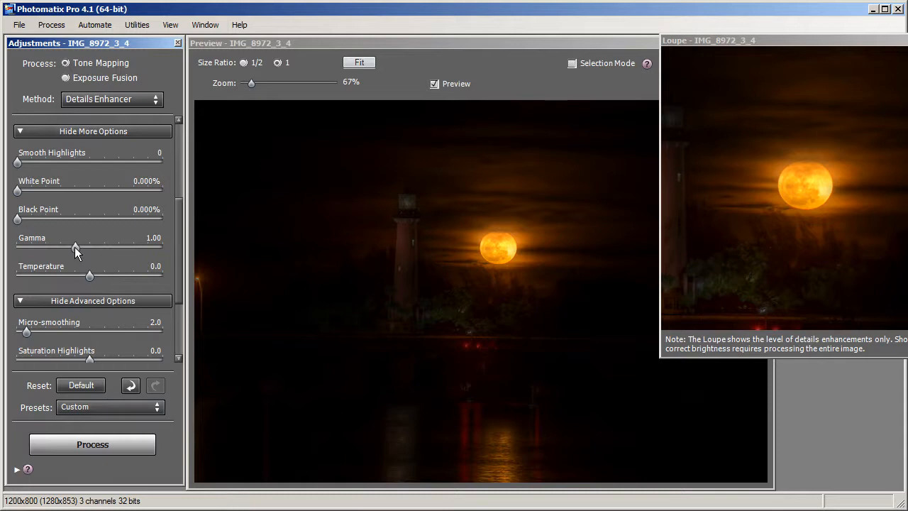
left_click_drag(75, 247, 112, 247)
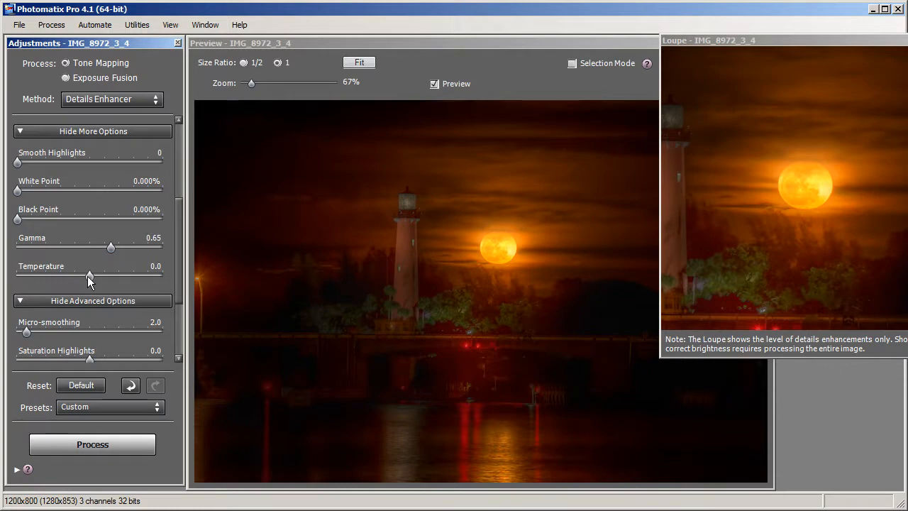
left_click_drag(87, 276, 102, 282)
- Try Micro-smoothing at 30.0, and bring it back down to its minimum
left_click_drag(180, 282, 173, 345)
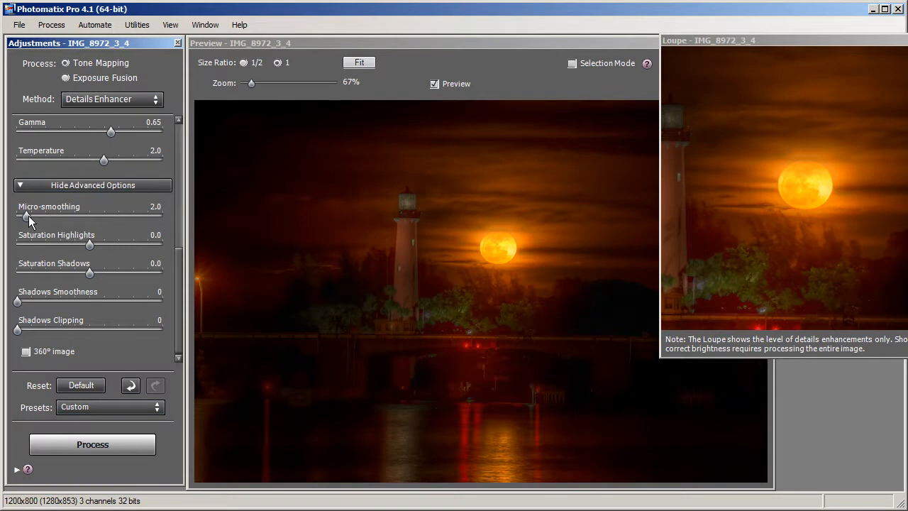
left_click_drag(29, 218, 164, 217)
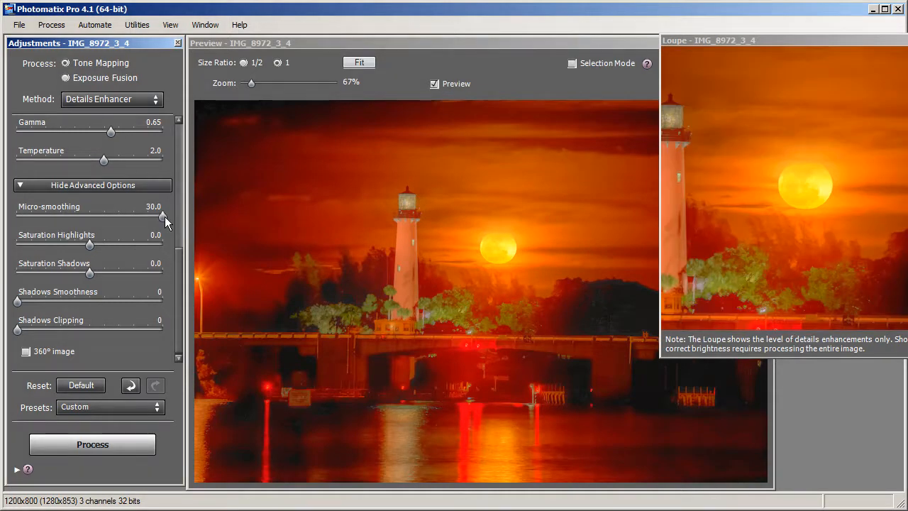
left_click_drag(157, 215, 17, 216)
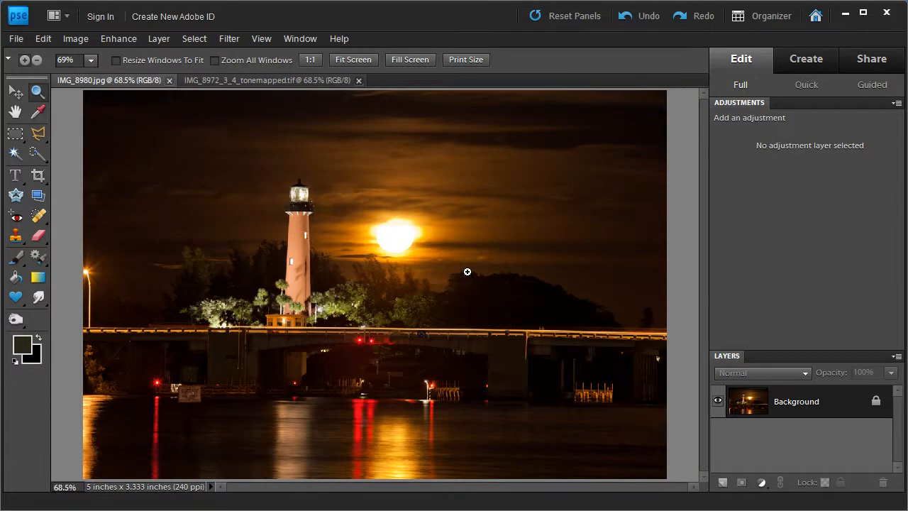
- In Photoshop Elements, copy the entire IMG_8972_3_4_tonemapped.tif image and paste it into IMG_8980.jpg as a new layer
left_click(215, 81)
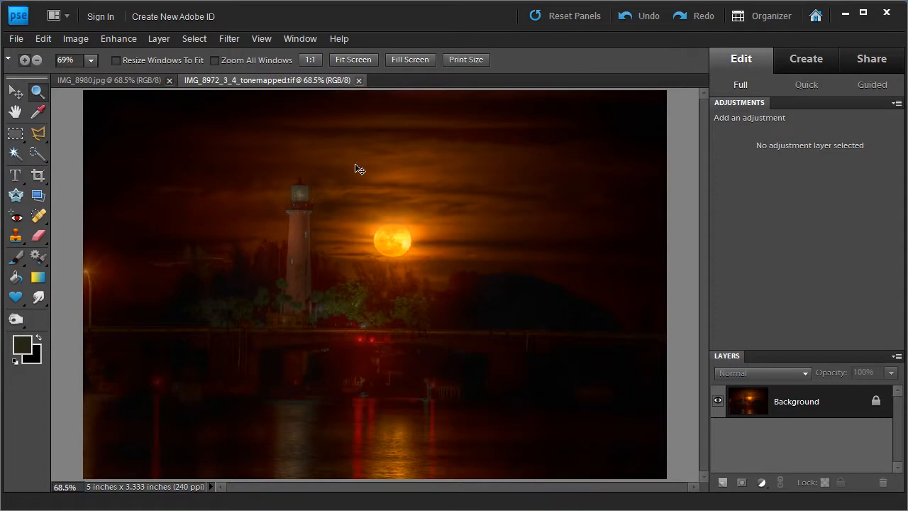
key("ctrl+a")
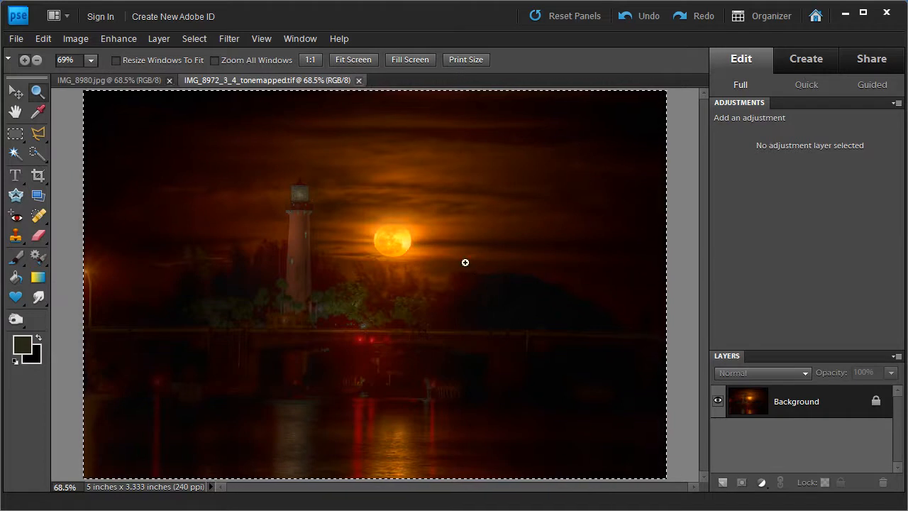
left_click(131, 78)
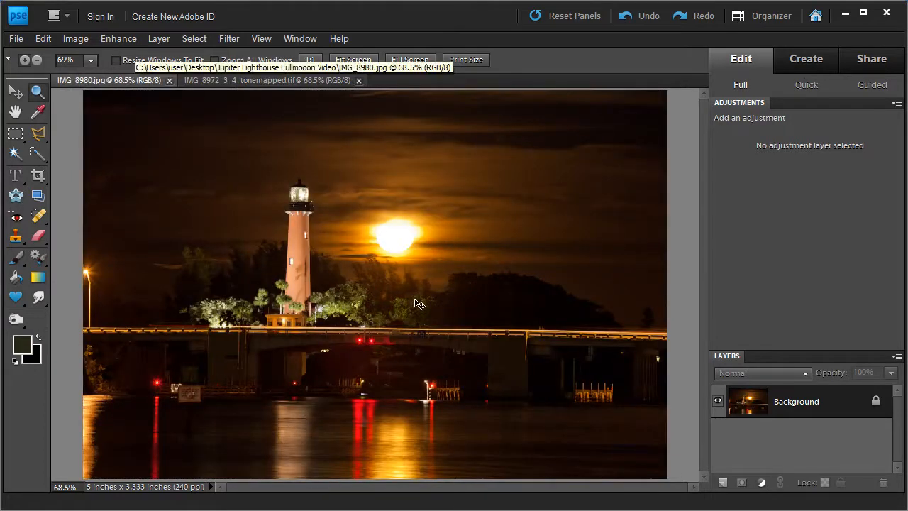
key("ctrl+v")
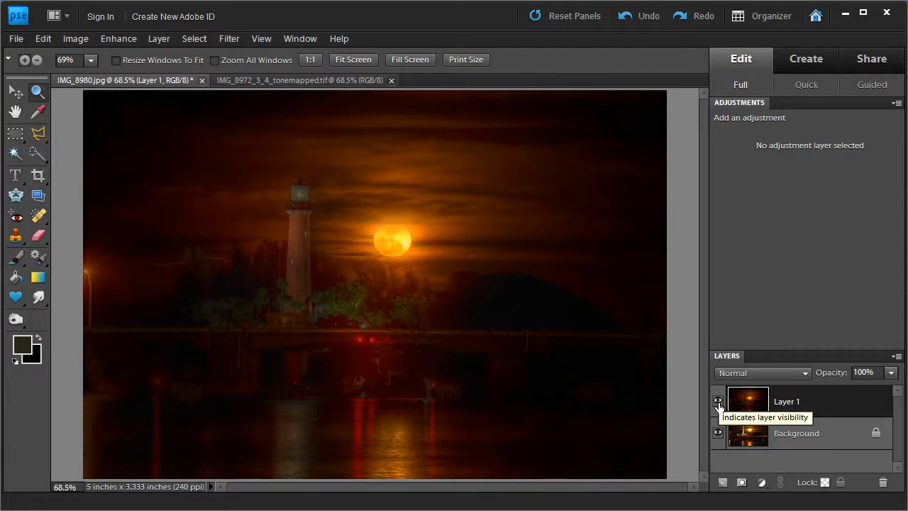
- Hide and show Layer 1 to compare the tone-mapped image with the background exposure
left_click(719, 405)
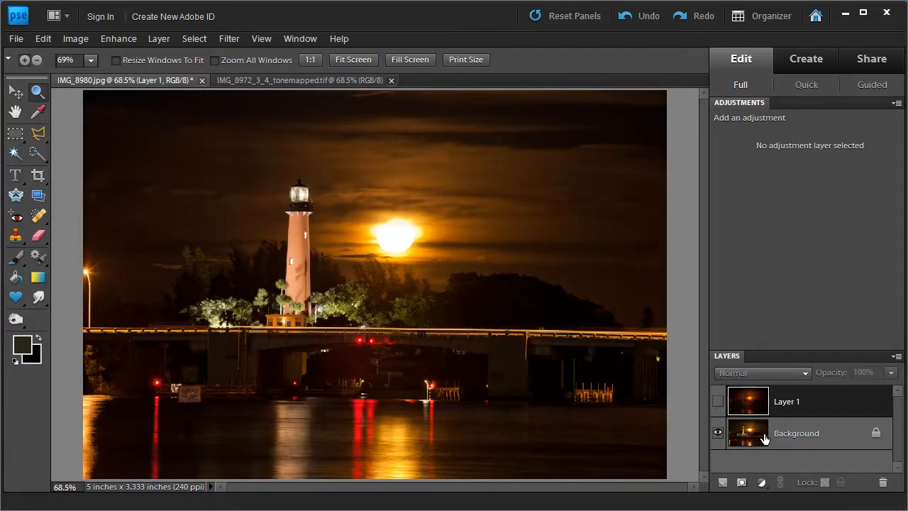
left_click(763, 438)
left_click(748, 406)
left_click(717, 404)
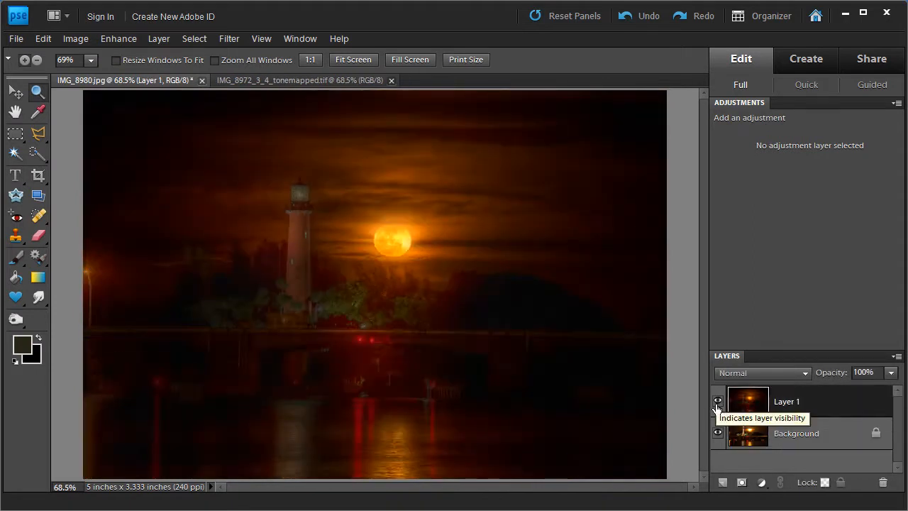
- Add a layer mask to Layer 1 and invert it to black
left_click(742, 483)
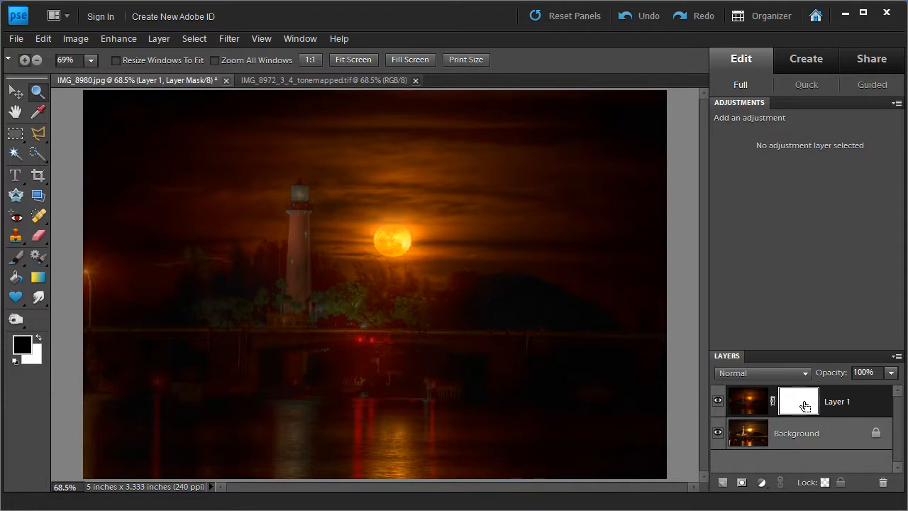
key("ctrl+i")
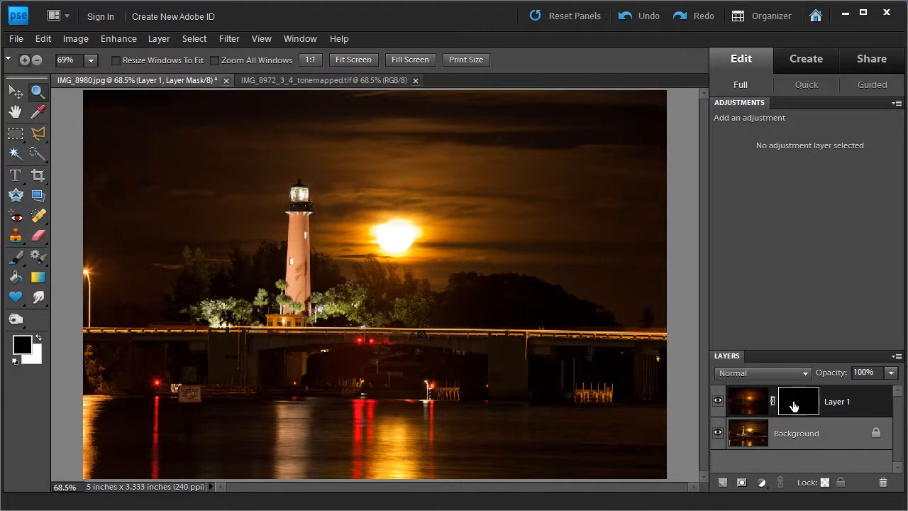
- Paint white over the moon on Layer 1's mask with a 55 px soft brush at 20% opacity
left_click(16, 257)
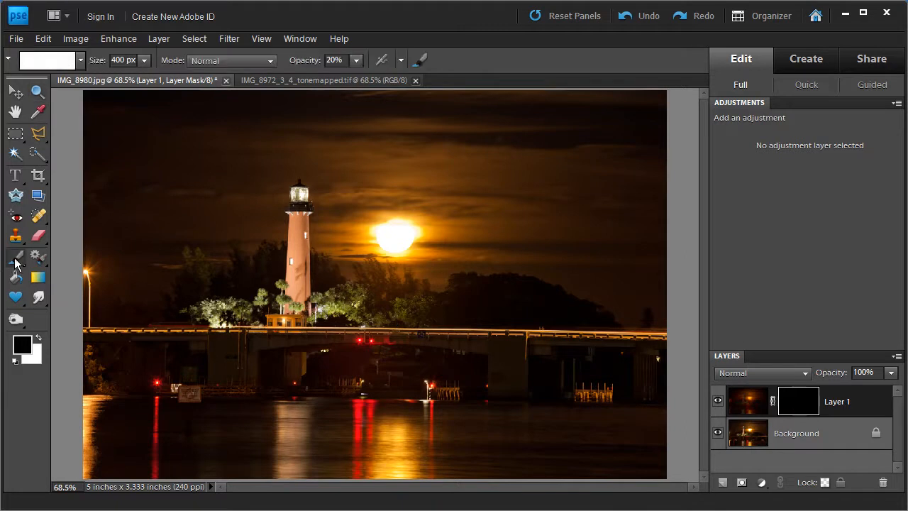
left_click(37, 341)
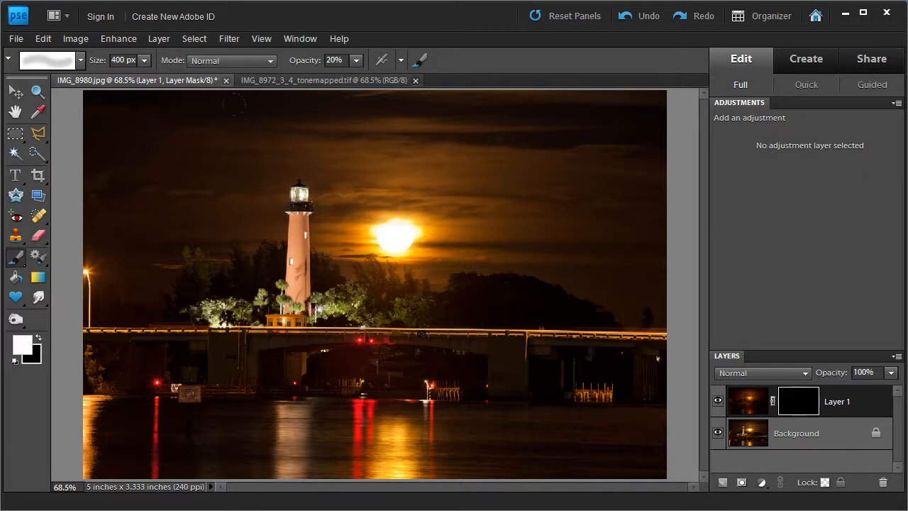
left_click(312, 56)
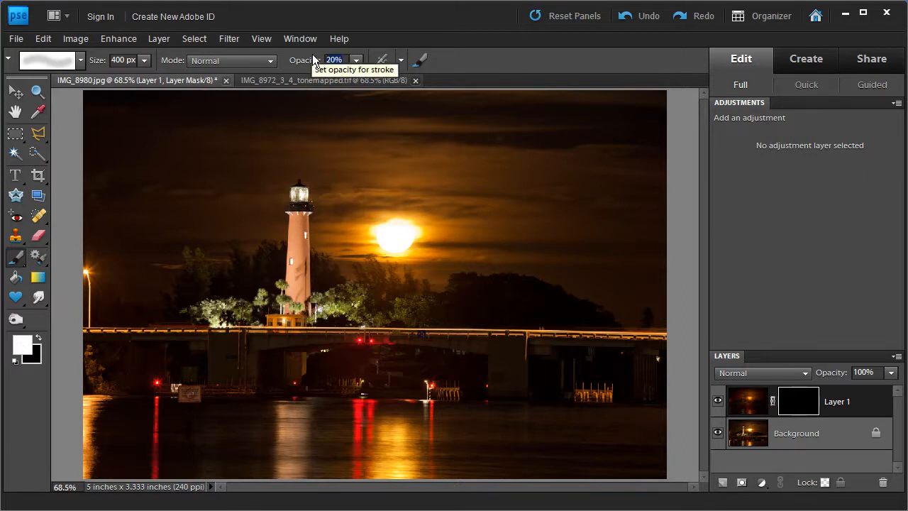
left_click(338, 59)
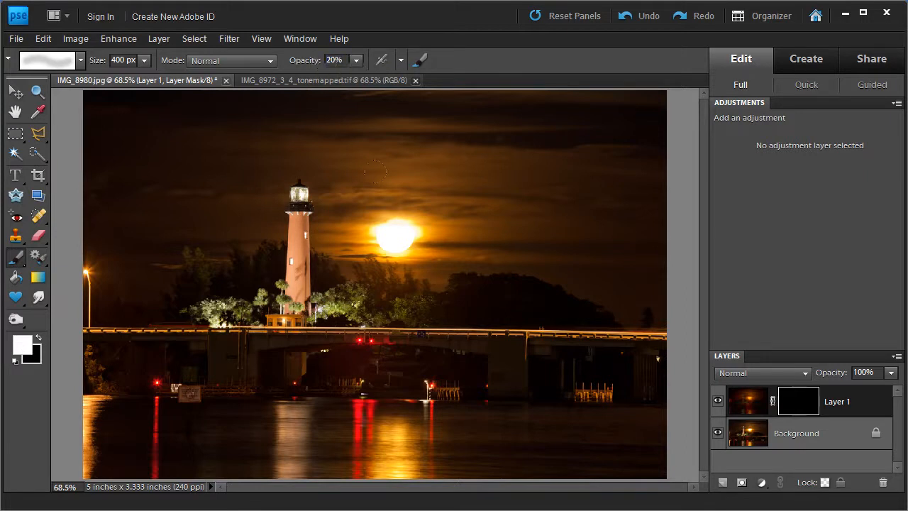
left_click(143, 60)
left_click_drag(124, 78, 121, 77)
left_click(120, 59)
mouse_move(389, 242)
left_mouse_down()
mouse_move(373, 231)
mouse_move(408, 237)
mouse_move(376, 237)
mouse_move(390, 227)
mouse_move(389, 242)
mouse_move(408, 225)
left_mouse_up()
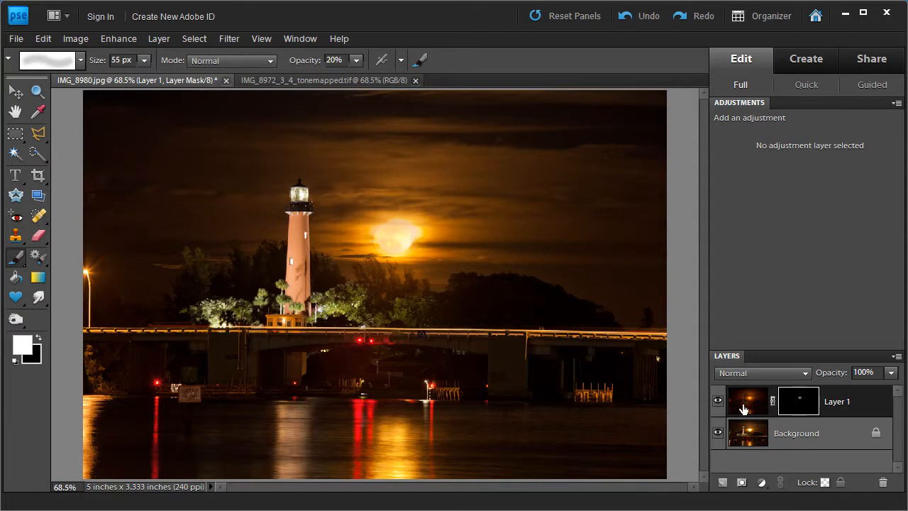
mouse_move(391, 244)
left_mouse_down()
mouse_move(405, 247)
mouse_move(396, 250)
mouse_move(394, 236)
mouse_move(411, 245)
mouse_move(408, 229)
mouse_move(398, 227)
mouse_move(386, 252)
mouse_move(378, 243)
mouse_move(412, 246)
mouse_move(377, 247)
mouse_move(416, 238)
mouse_move(363, 237)
mouse_move(400, 237)
mouse_move(353, 251)
left_mouse_up()
- Blend the area around the moon on the mask with a 70 px white brush at 10% opacity
key("bracketright")
key("bracketright")
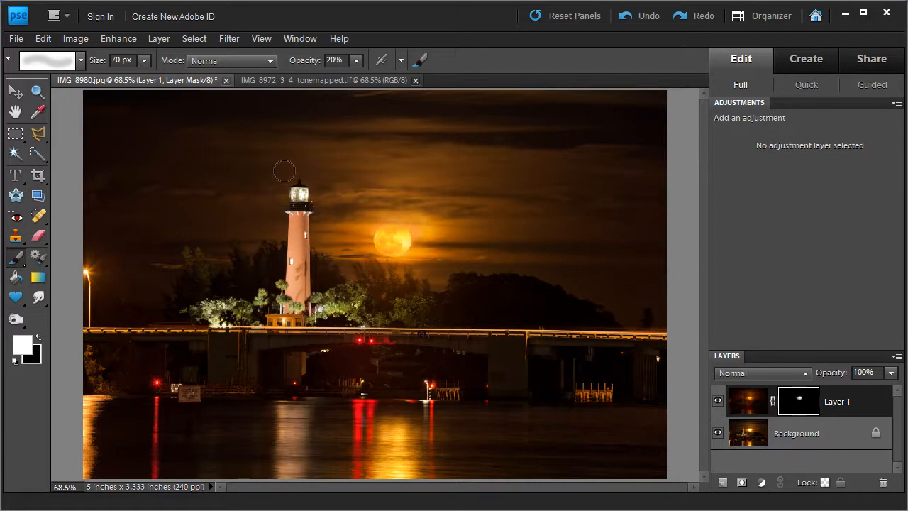
double_click(334, 60)
type("10")
key("Return")
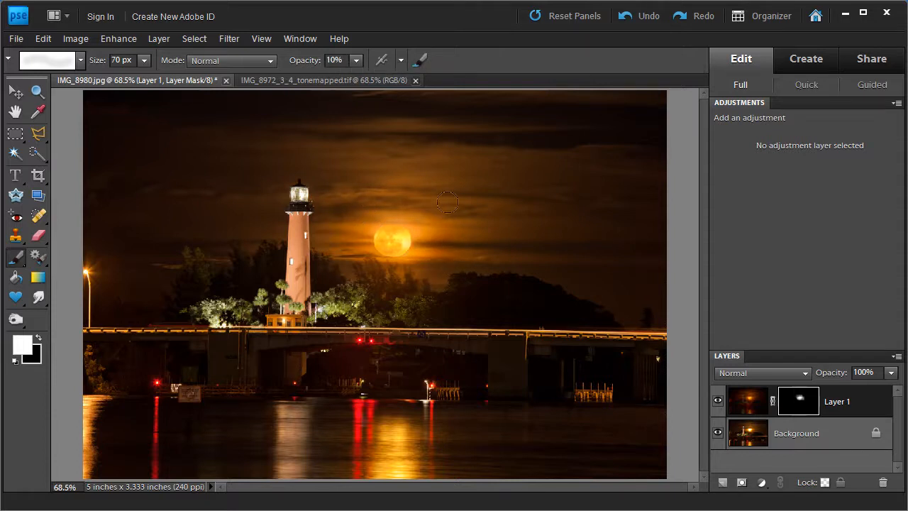
mouse_move(395, 238)
left_mouse_down()
mouse_move(406, 239)
mouse_move(380, 236)
left_mouse_up()
- Paint the moon's disc on the mask with an 80 px white brush at 100% opacity
left_click_drag(343, 61, 278, 55)
type("100")
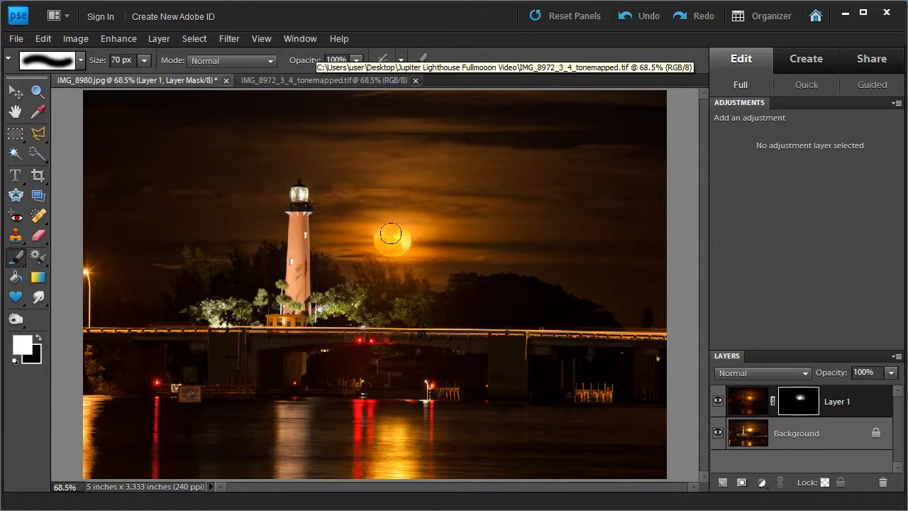
key("bracketright")
mouse_move(386, 236)
left_mouse_down()
mouse_move(383, 245)
mouse_move(395, 233)
left_mouse_up()
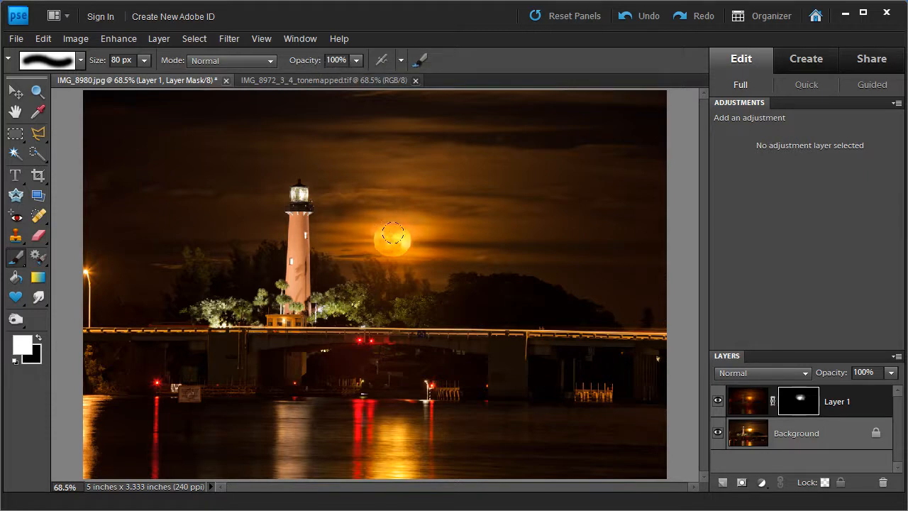
- Paint black at 10% opacity along the moon's edge on the mask with the 80 px brush, checking the edge at close range
left_click(39, 339)
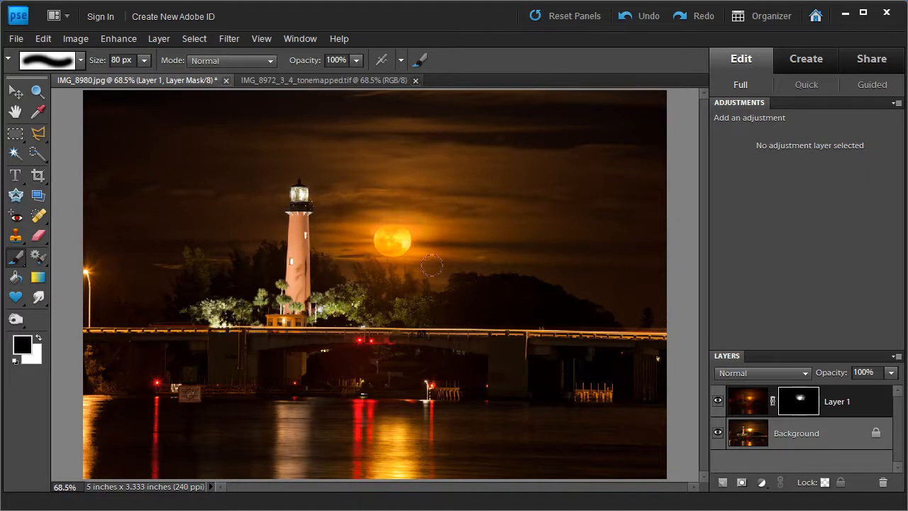
left_click(331, 61)
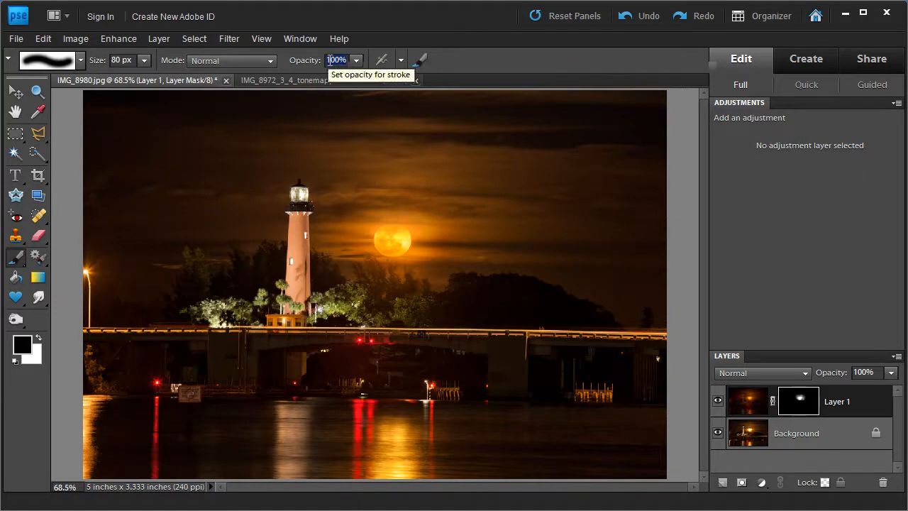
type("10")
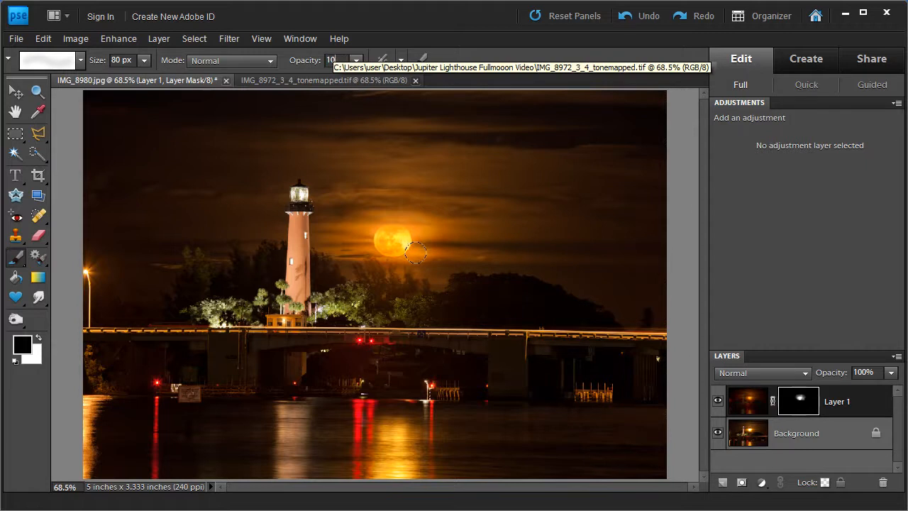
key("ctrl+equal")
key("ctrl+equal")
key("ctrl+equal")
key("ctrl+equal")
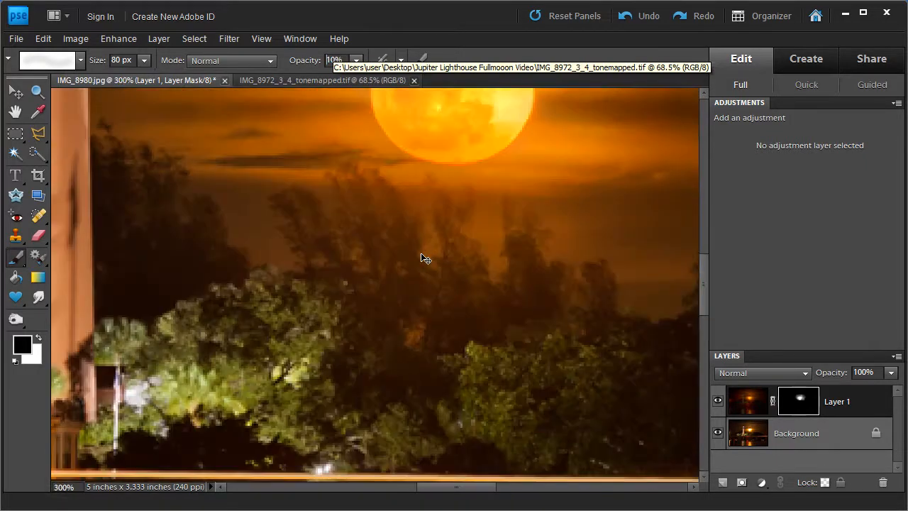
mouse_move(526, 172)
left_mouse_down()
mouse_move(377, 457)
mouse_move(358, 304)
left_mouse_up()
key("ctrl+minus")
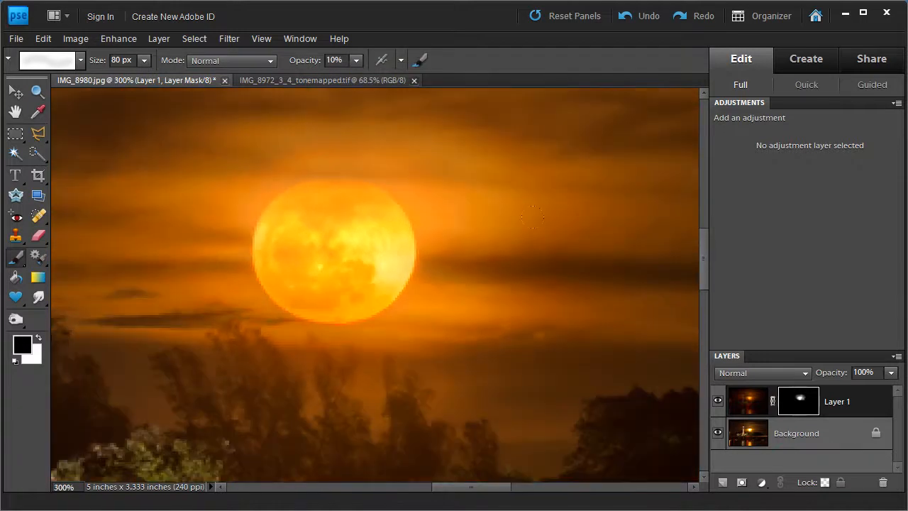
key("ctrl+minus")
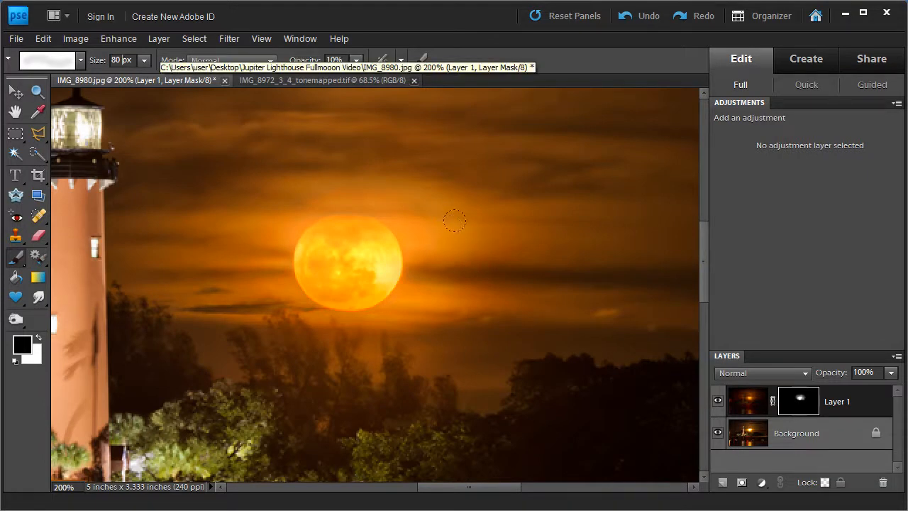
- Refine the mask in the sky around the moon with the black brush reduced to 70 px and 50 px
key("bracketleft")
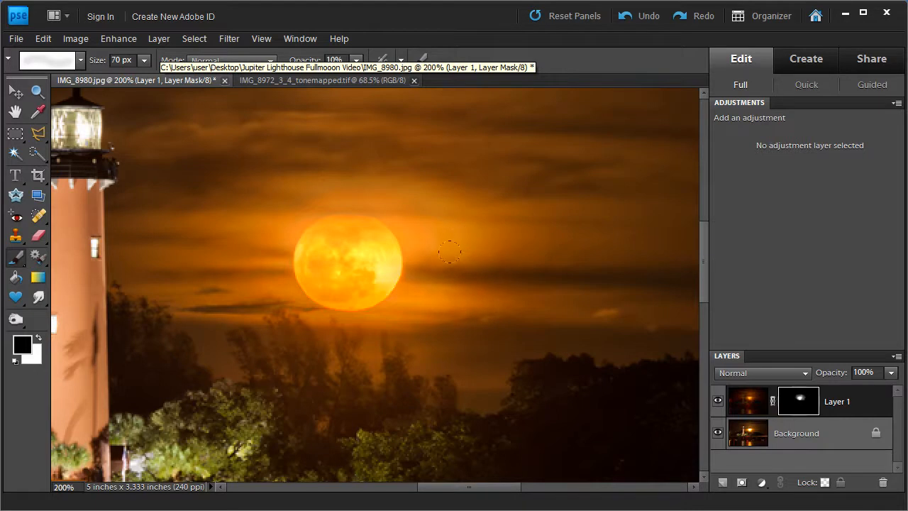
key("space")
left_click_drag(304, 276, 425, 285)
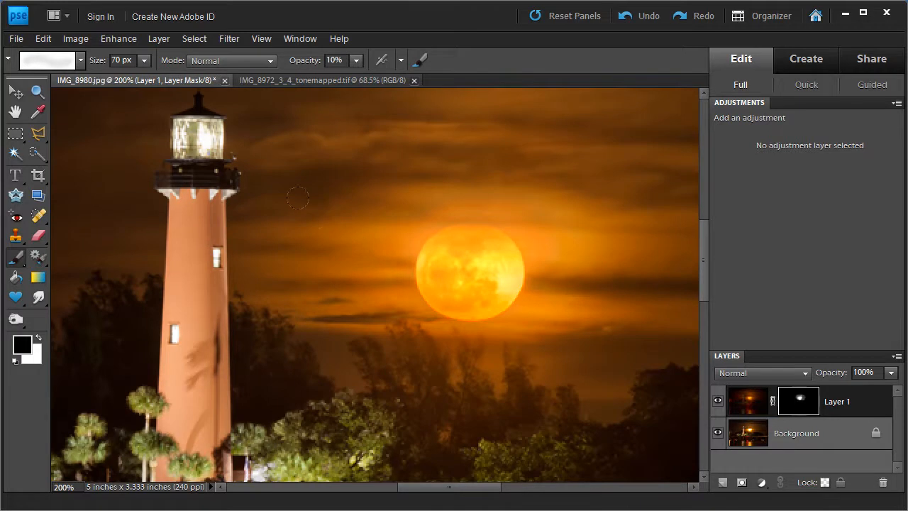
key("bracketleft")
key("bracketleft")
key("space")
left_click_drag(547, 196, 485, 256)
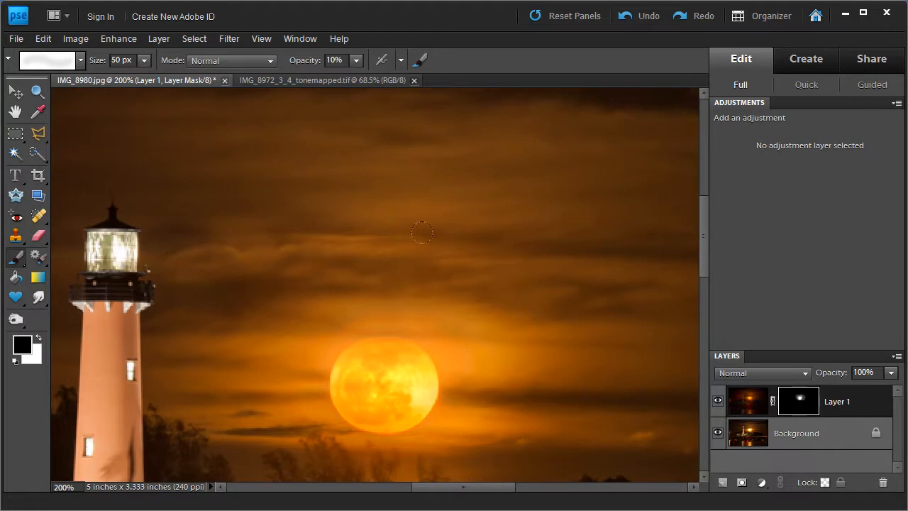
- Compare the whole image with and without the masked moon layer, Layer 1
key("ctrl+0")
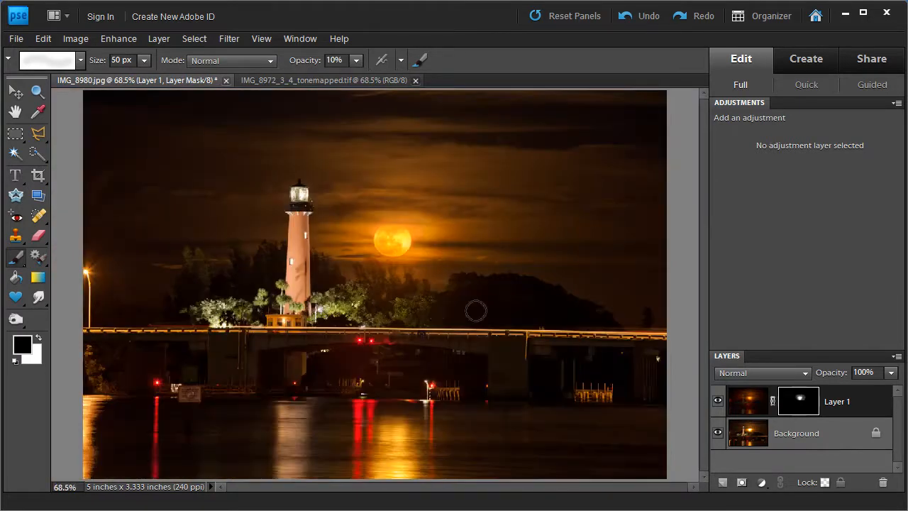
left_click(716, 402)
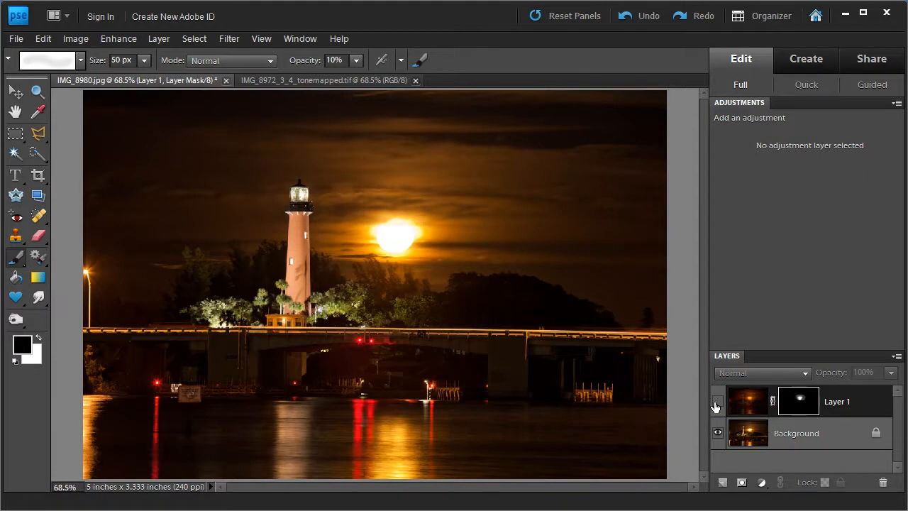
left_click(716, 401)
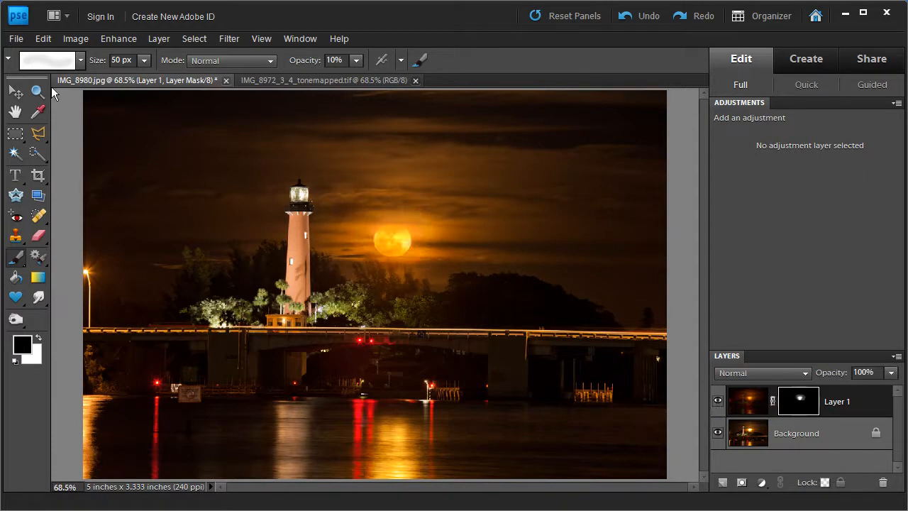
- Save the layered image as IMG_8980-1.psd in Photoshop format with layers kept, in the Jupiter Lighthouse Fullmooon Video folder
left_click(15, 38)
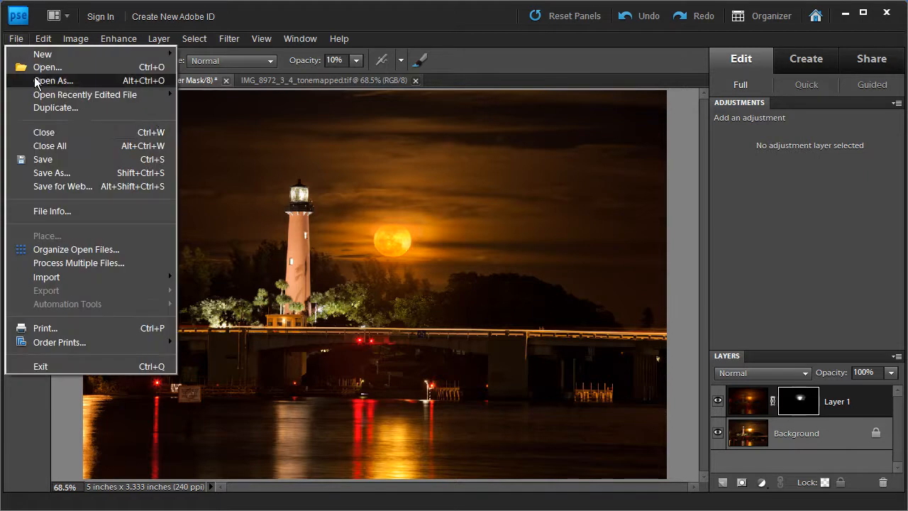
left_click(82, 173)
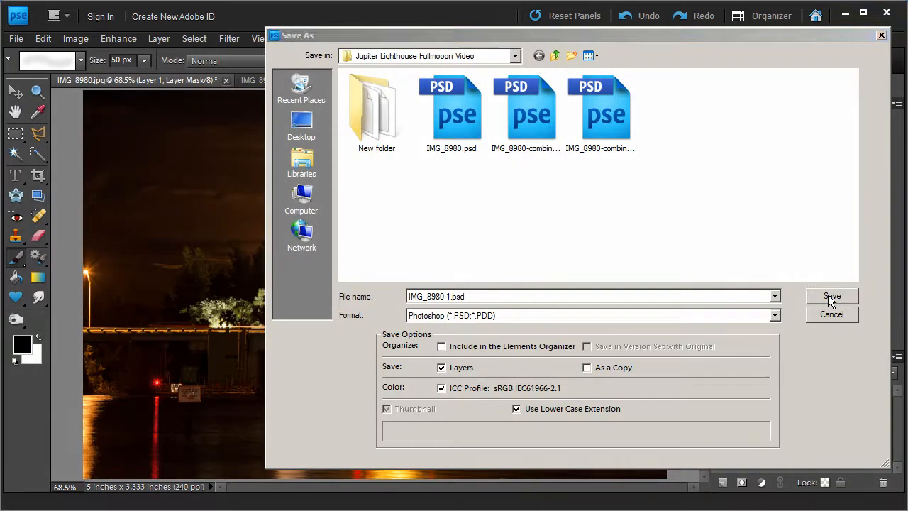
left_click(828, 296)
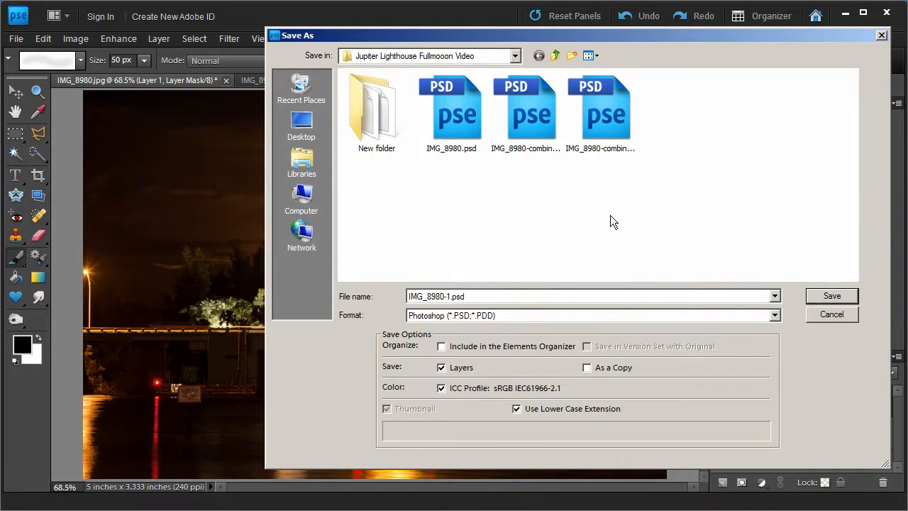
left_click(827, 298)
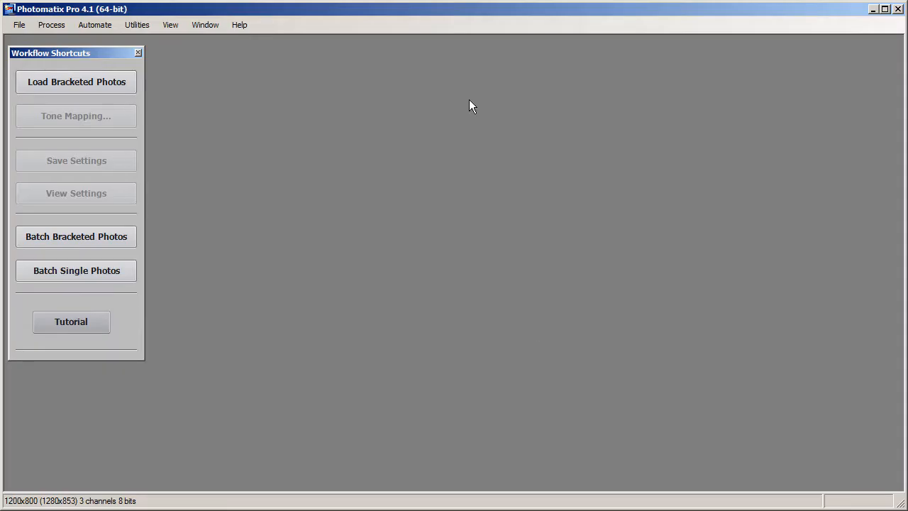
- Switch to Photomatix Pro, load IMG_8980-1.psd and tone map it with the Enhancer - Default preset
left_click_drag(907, 221, 598, 220)
left_click_drag(408, 262, 407, 262)
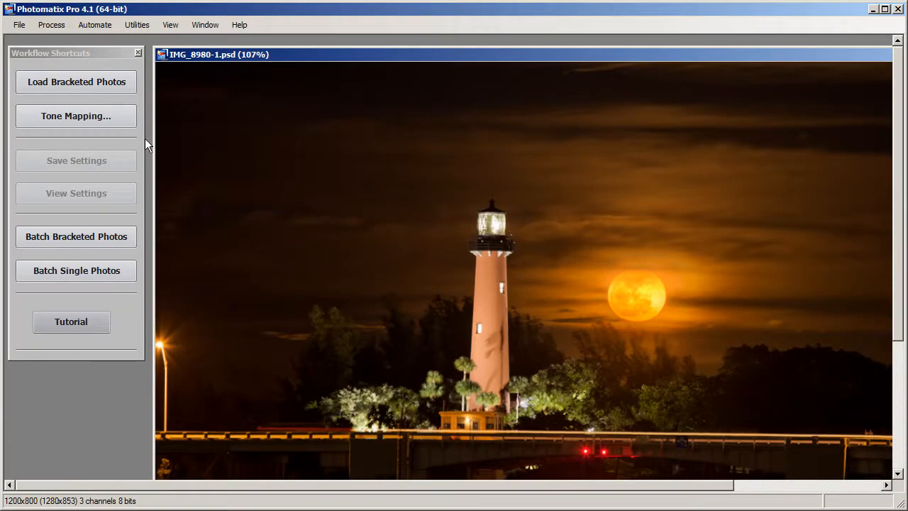
left_click(84, 119)
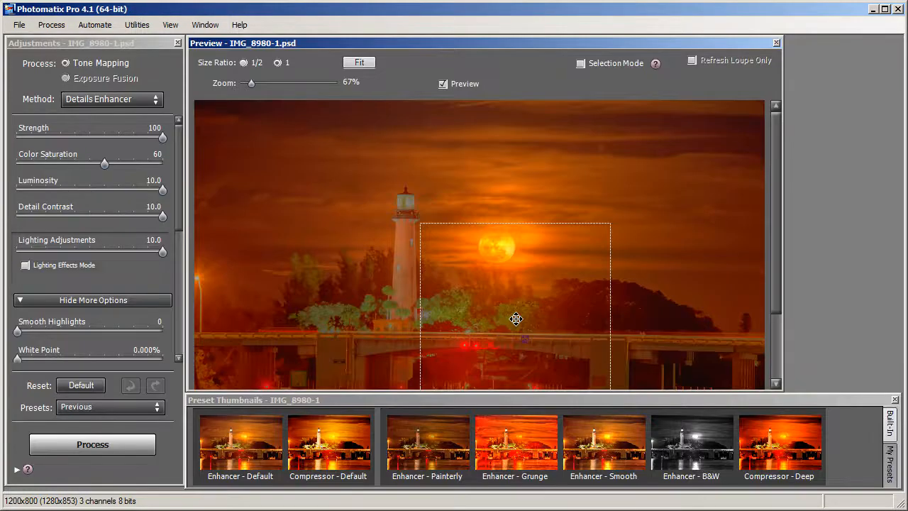
left_click(234, 458)
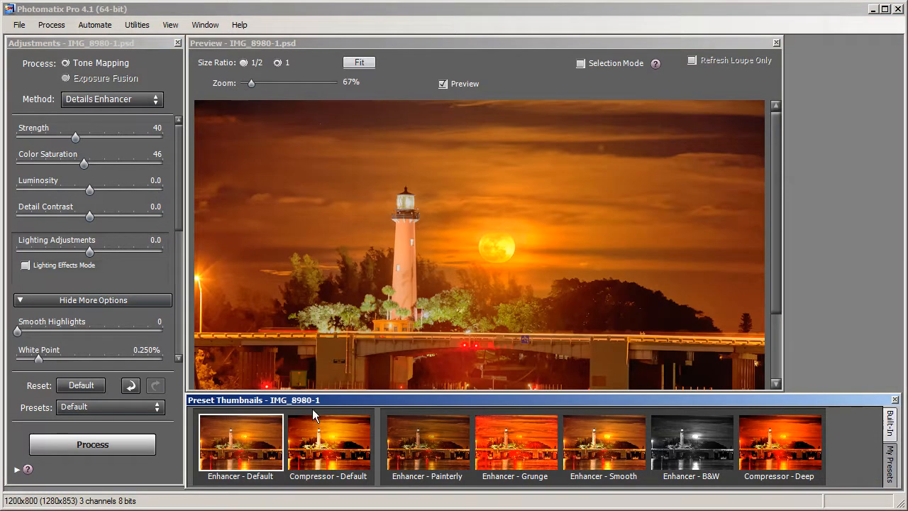
left_click(90, 445)
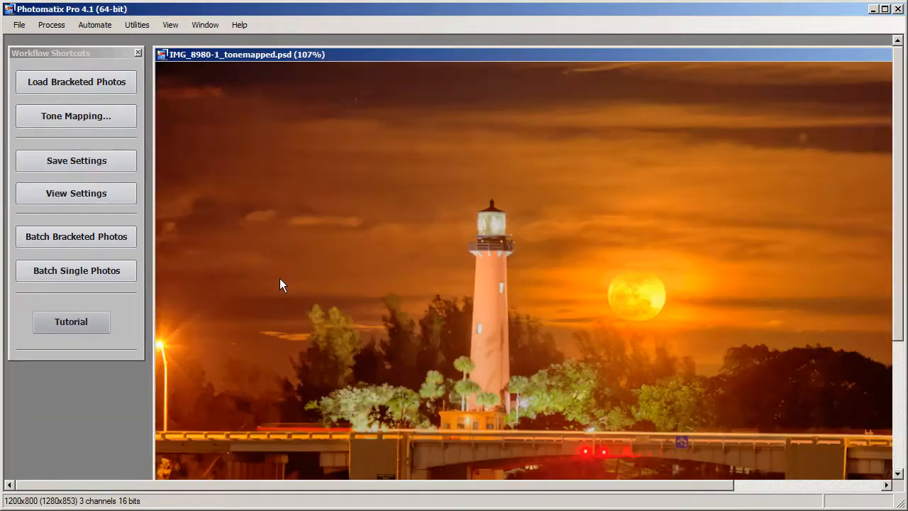
- Save the tone-mapped image as IMG_8980-1_tonemapped.tif
left_click(19, 25)
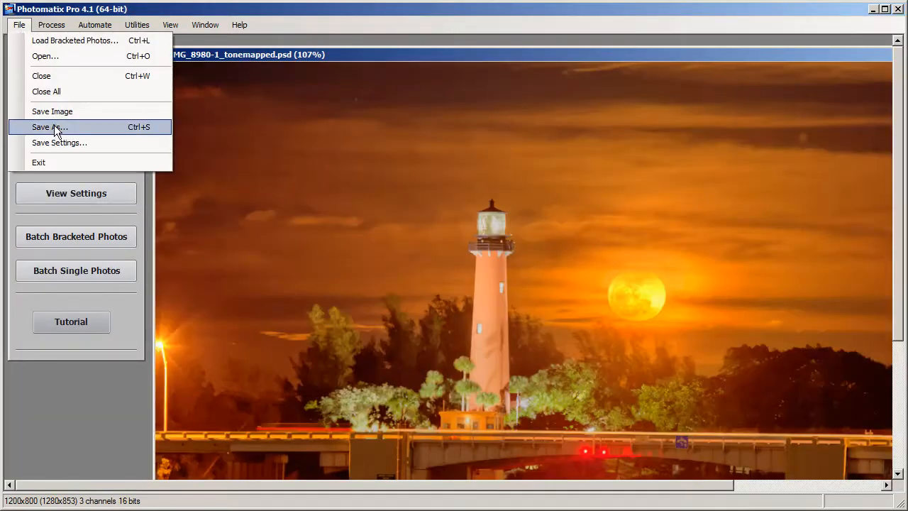
key("ctrl+s")
left_click(610, 361)
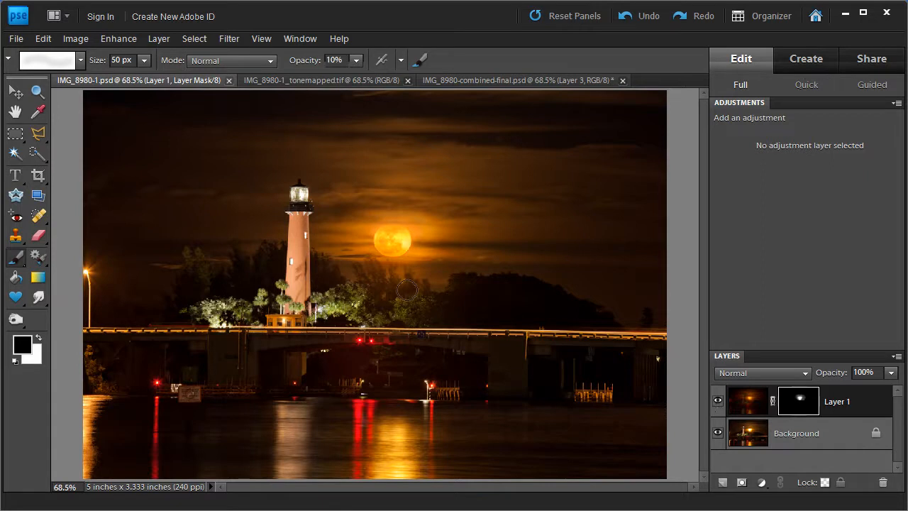
- In Photoshop Elements, copy the entire IMG_8980-1_tonemapped.tif image and paste it into IMG_8980-1.psd as a new layer
left_click(309, 81)
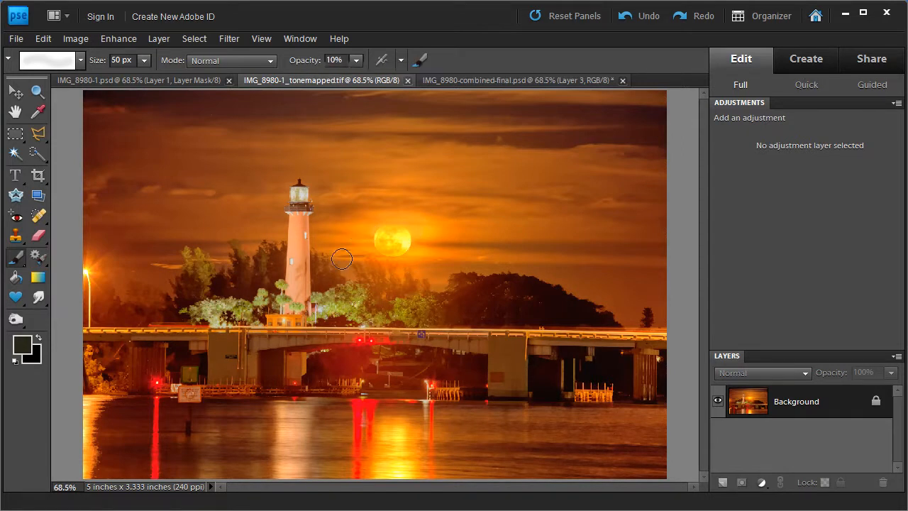
key("ctrl+a")
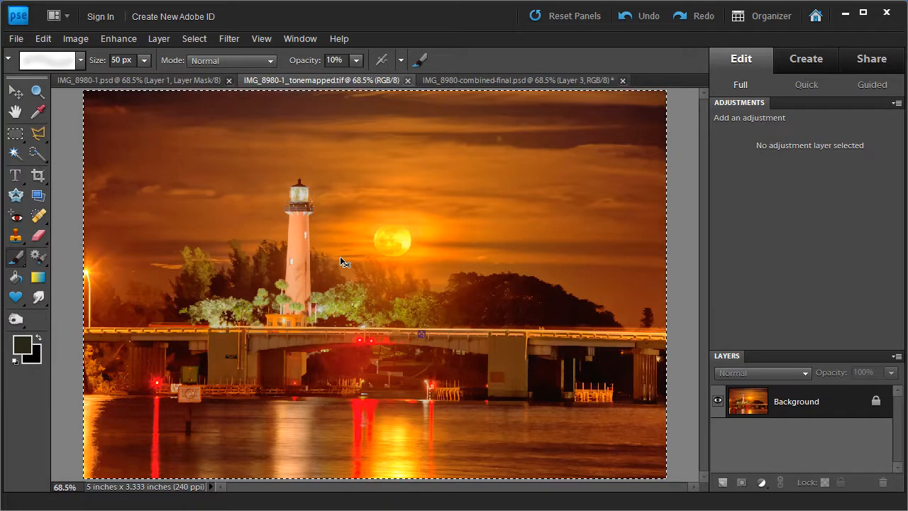
left_click(118, 81)
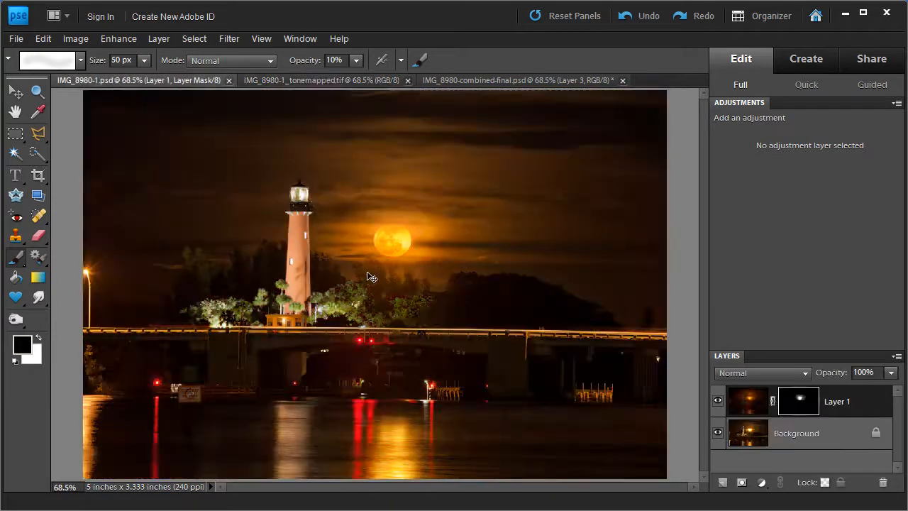
key("ctrl+v")
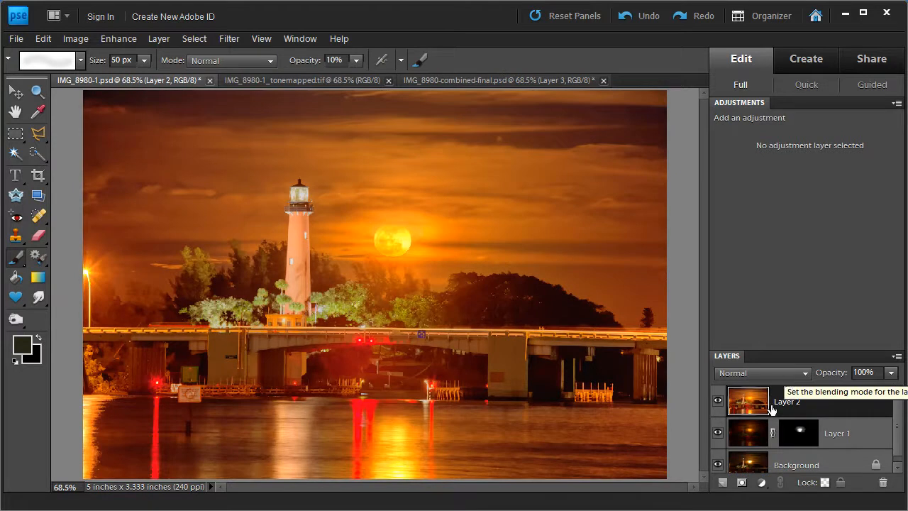
- Set the pasted tone-mapped layer to Overlay blending at 30% opacity
left_click(771, 377)
left_click(768, 373)
left_click(768, 373)
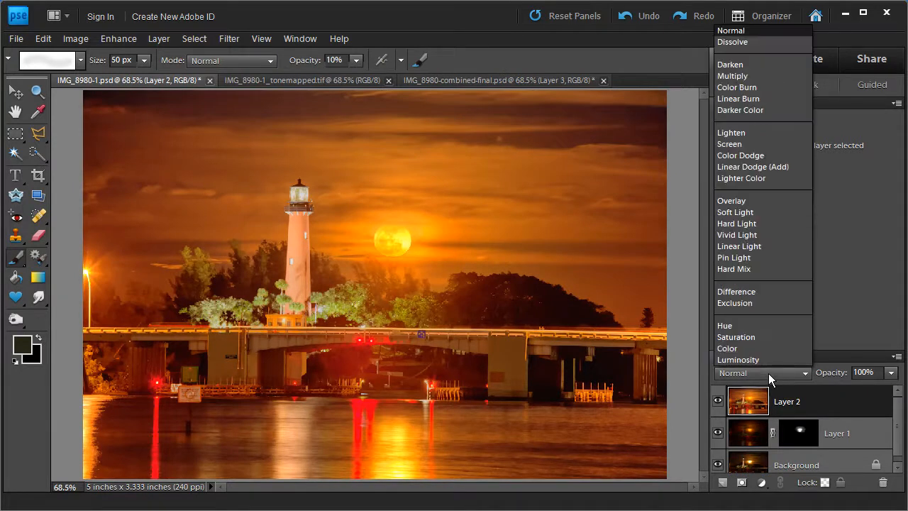
left_click(759, 201)
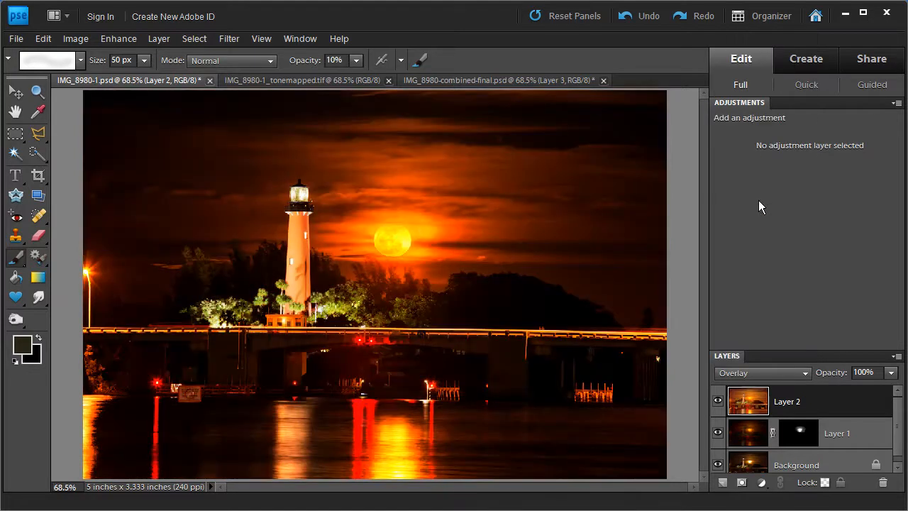
left_click(879, 374)
type("30")
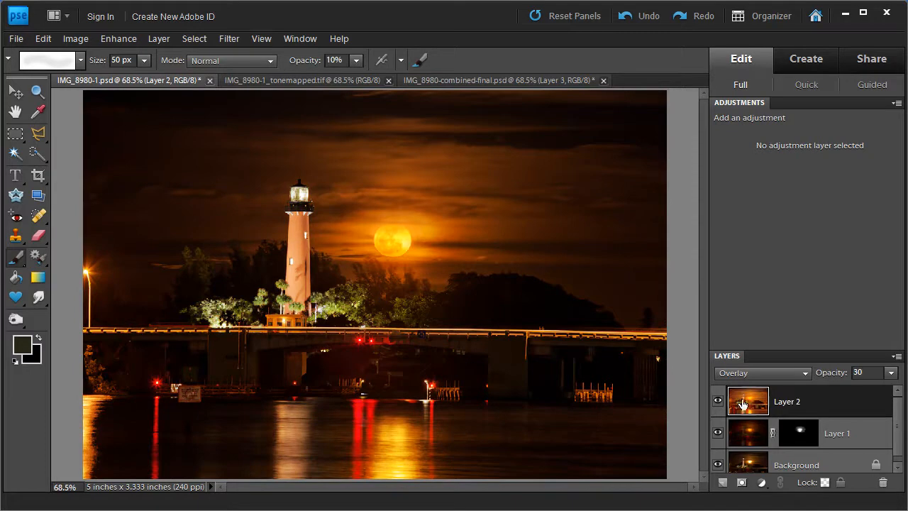
- Compare the image with and without the Overlay layer, Layer 2
left_click(719, 402)
left_click(719, 401)
left_click(718, 401)
left_click(718, 401)
left_click(719, 402)
- Stamp all visible layers into a new top layer and lighten its shadows slightly in Quick edit mode
double_click(737, 105)
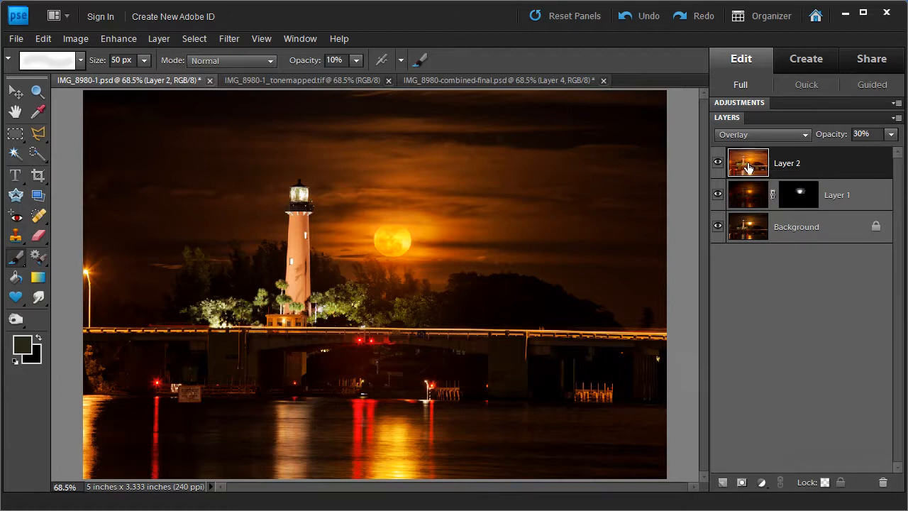
key("ctrl+alt+shift+e")
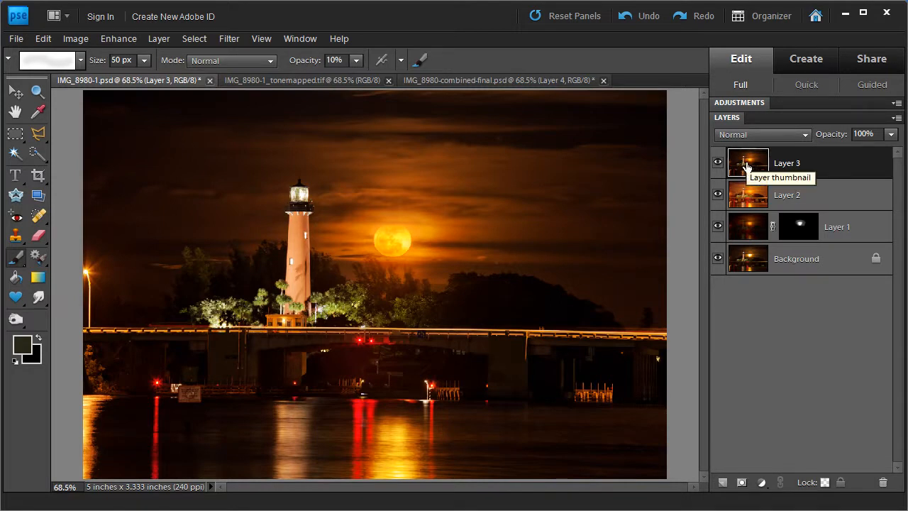
left_click(802, 84)
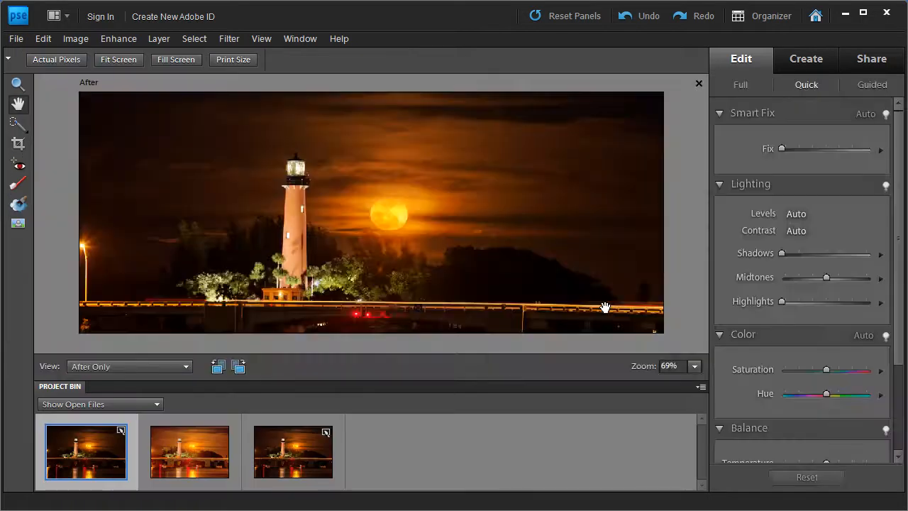
left_click(60, 386)
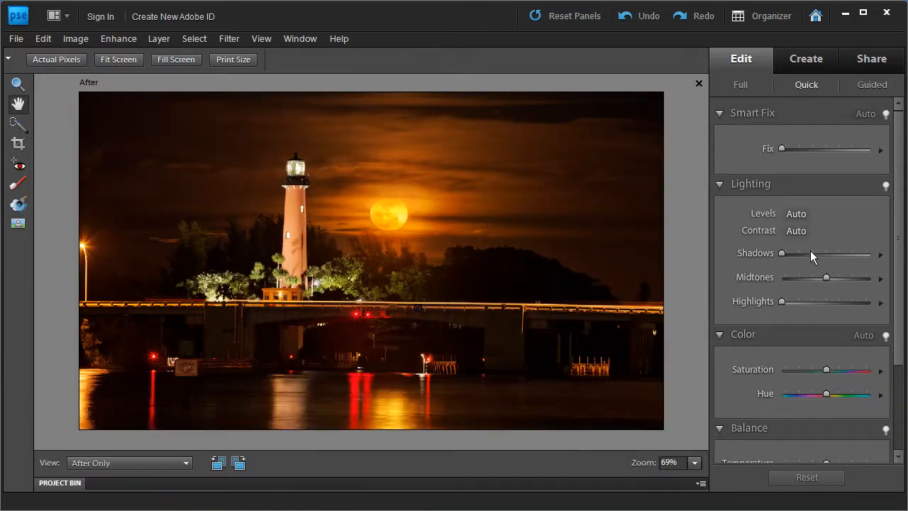
left_click_drag(781, 254, 800, 260)
left_click(733, 88)
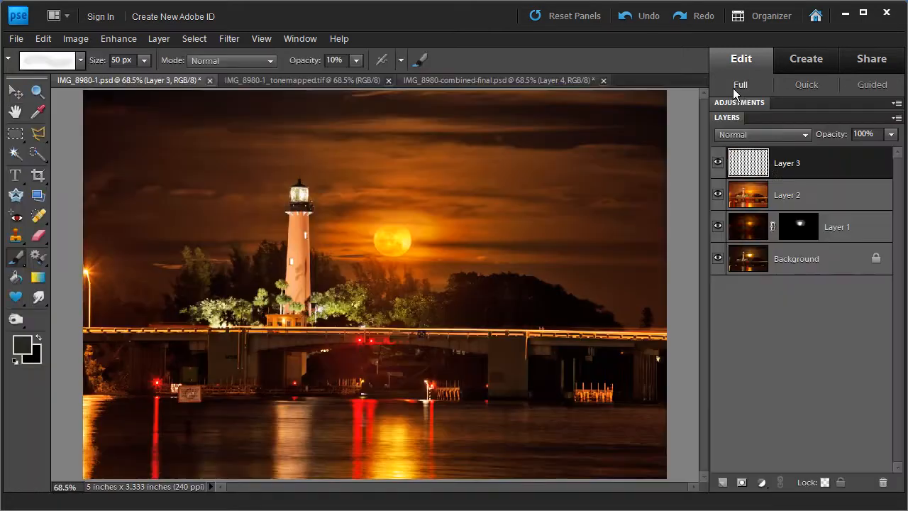
- Compare the image with and without the shadow-lightened Layer 3
left_click(717, 167)
left_click(717, 168)
left_click(717, 167)
left_click(717, 167)
- Try Layer 3 at 65% opacity to soften the shadow lightening
left_click(891, 134)
left_click_drag(891, 152, 851, 154)
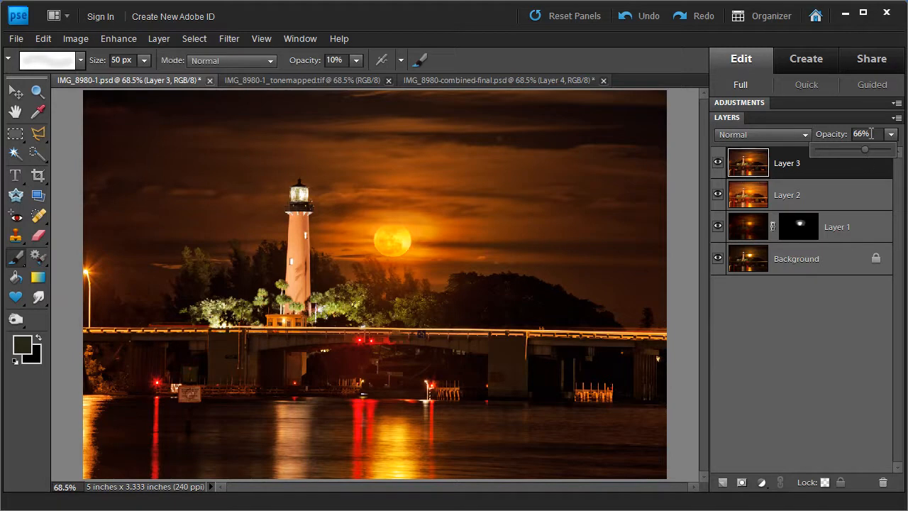
left_click(805, 126)
type("65")
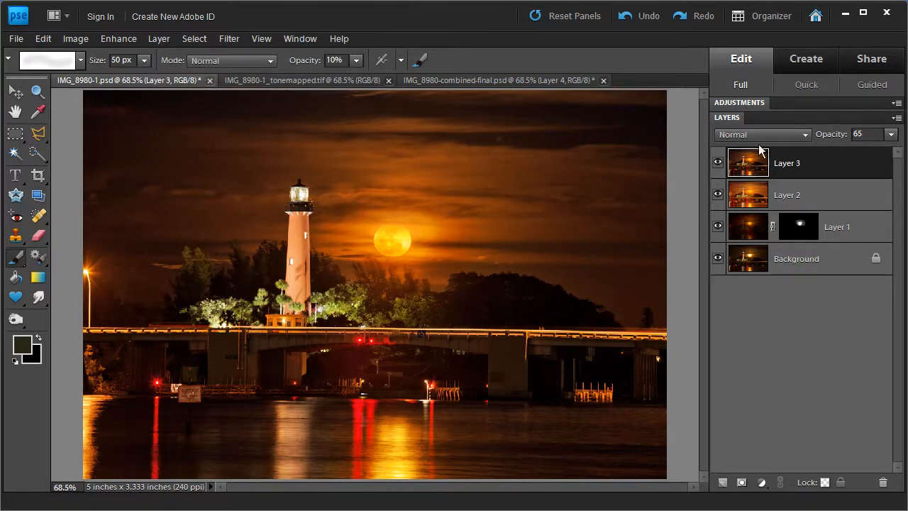
- Check Layer 3's effect by toggling its visibility, and set its opacity to 55%
left_click(717, 168)
left_click(717, 168)
left_click(891, 134)
left_click_drag(874, 149, 834, 133)
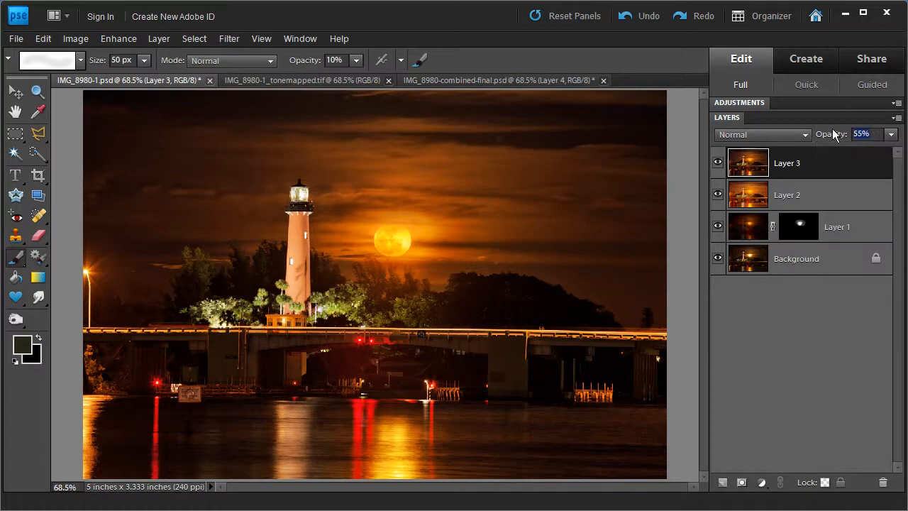
- Add a Levels adjustment layer directly above Layer 3
left_click(801, 258)
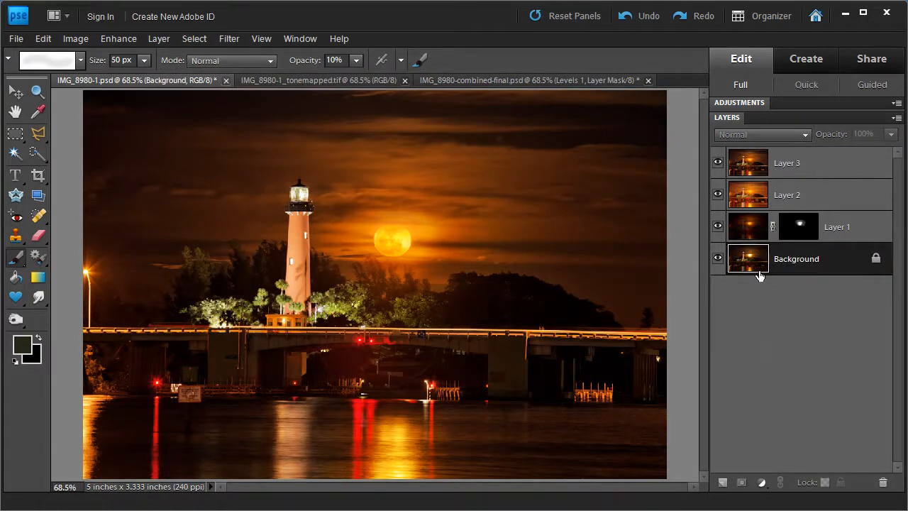
left_click(754, 171)
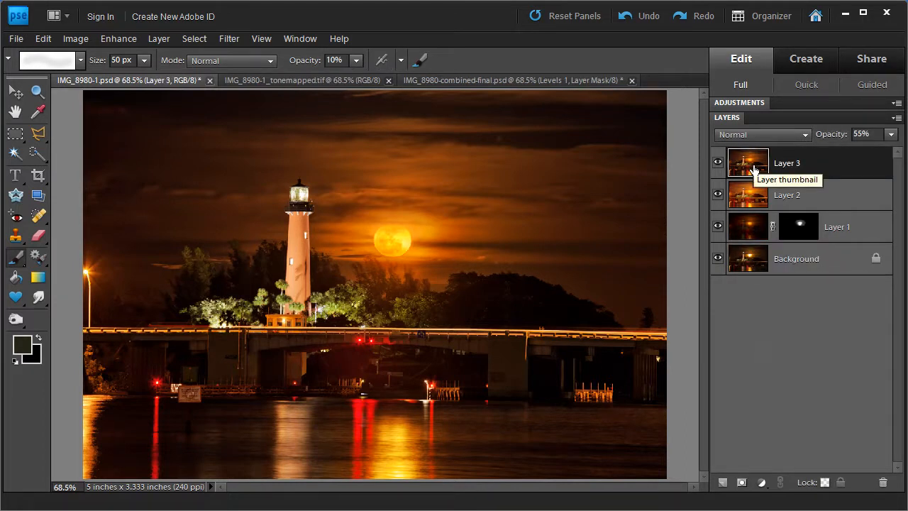
left_click(761, 482)
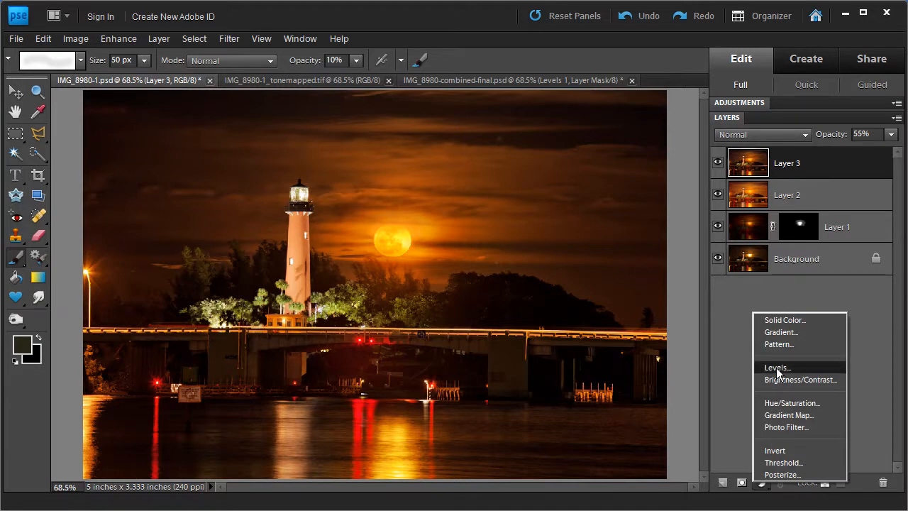
left_click(763, 485)
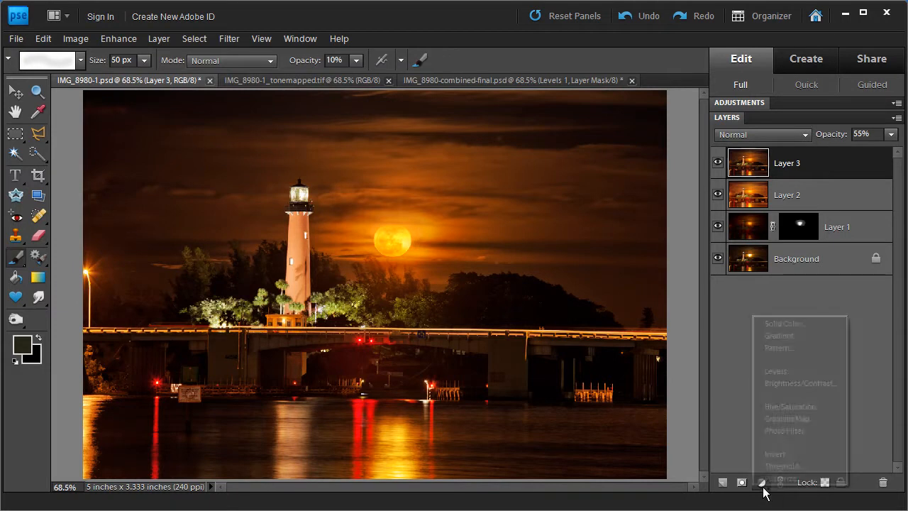
left_click(776, 370)
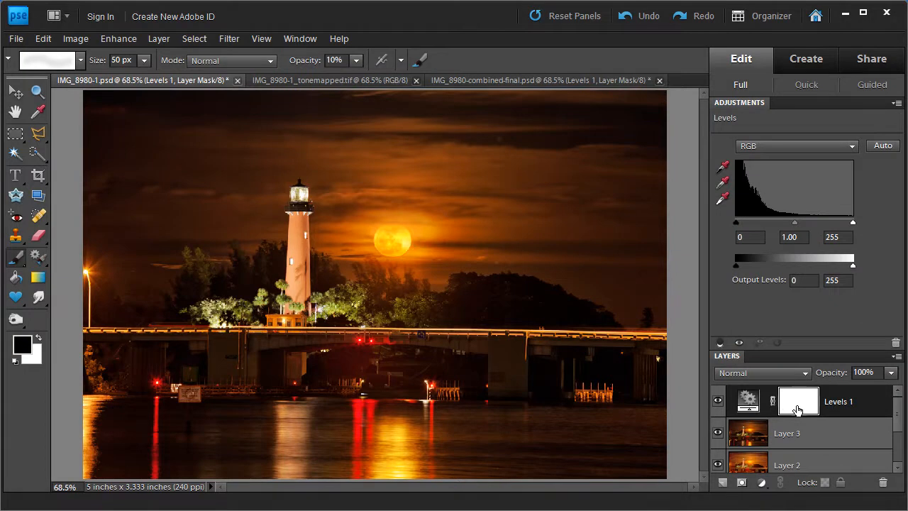
- Darken the Levels adjustment with black input 22, midtone 0.92 and white output 232
left_click_drag(736, 224, 800, 224)
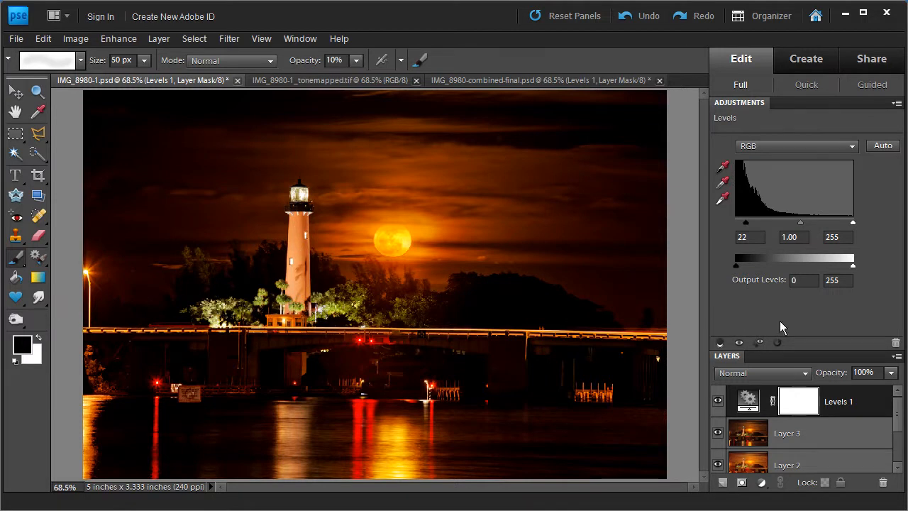
left_click_drag(801, 228, 802, 225)
mouse_move(739, 269)
left_mouse_down()
mouse_move(748, 267)
mouse_move(731, 268)
left_mouse_up()
left_click_drag(854, 269, 845, 278)
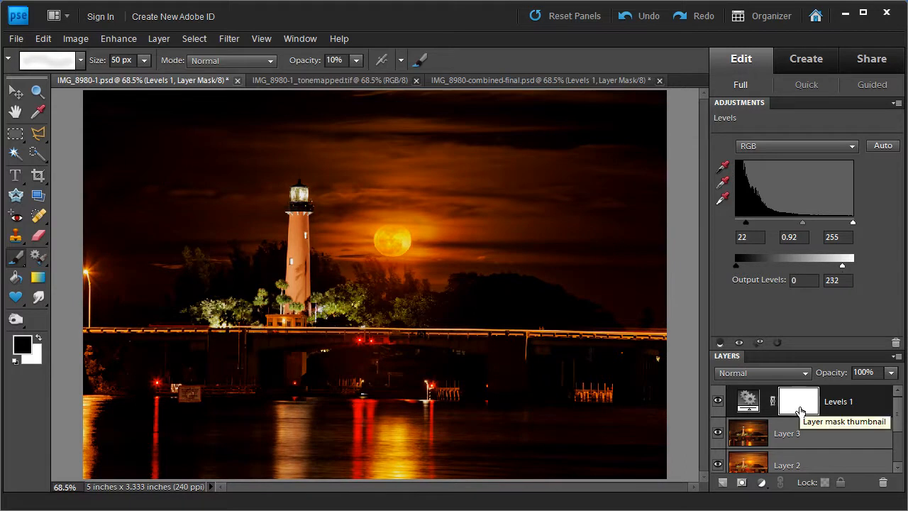
- Invert the Levels 1 mask to black and paint the lighthouse and its base back in with white at 20% opacity
key("ctrl+i")
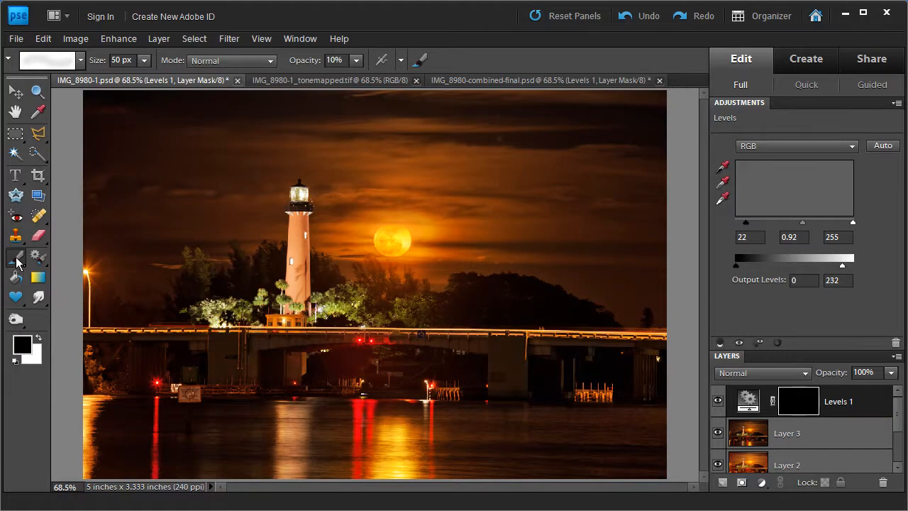
left_click(39, 338)
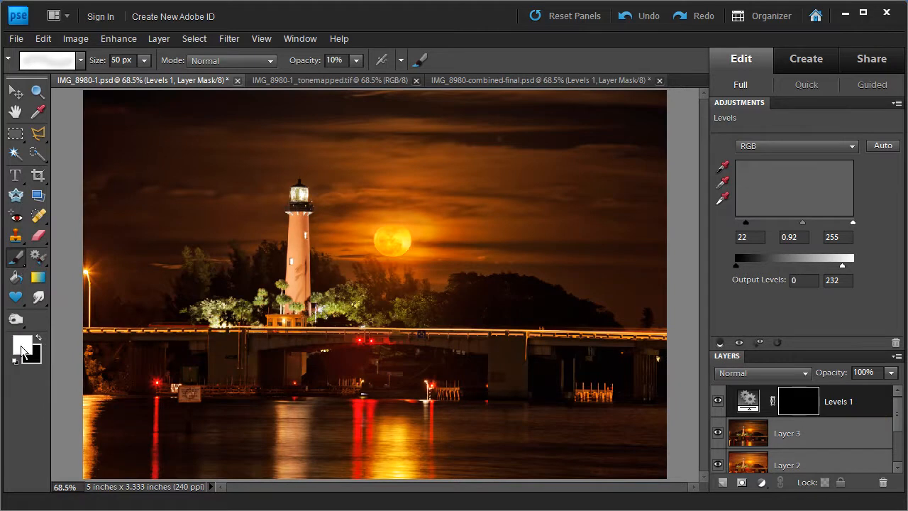
left_click(336, 60)
type("20")
key("Return")
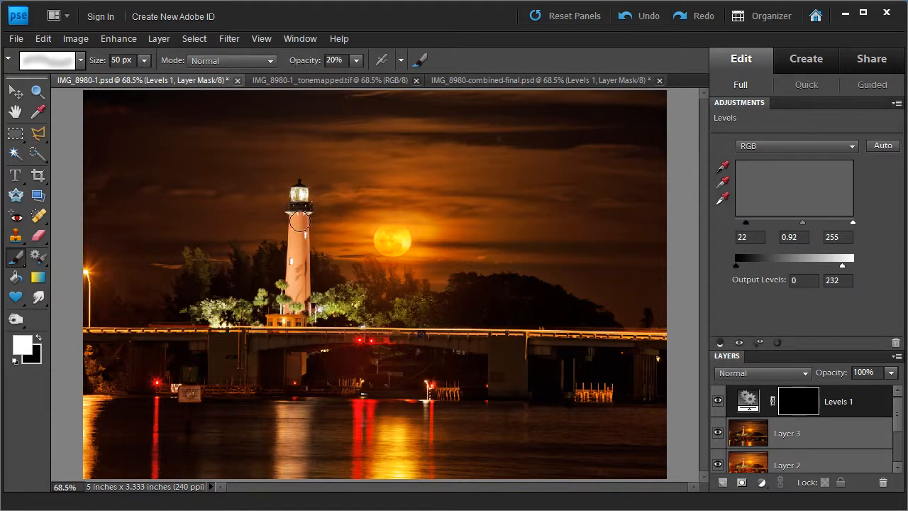
mouse_move(296, 224)
left_mouse_down()
mouse_move(302, 289)
mouse_move(297, 246)
mouse_move(293, 315)
mouse_move(292, 278)
mouse_move(302, 280)
mouse_move(302, 315)
mouse_move(288, 245)
mouse_move(271, 300)
mouse_move(292, 302)
mouse_move(247, 315)
mouse_move(254, 325)
mouse_move(189, 308)
mouse_move(301, 304)
mouse_move(247, 289)
mouse_move(324, 326)
left_mouse_up()
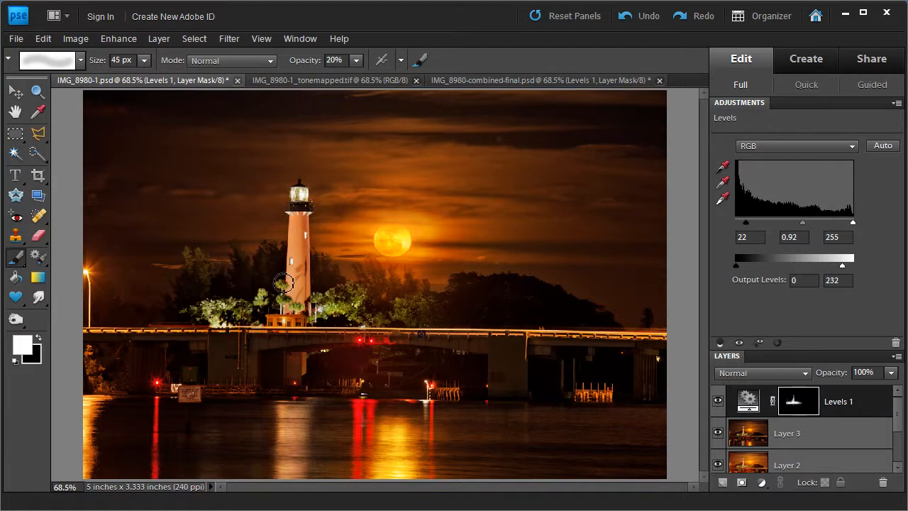
left_click(261, 312)
left_click_drag(280, 315, 285, 319)
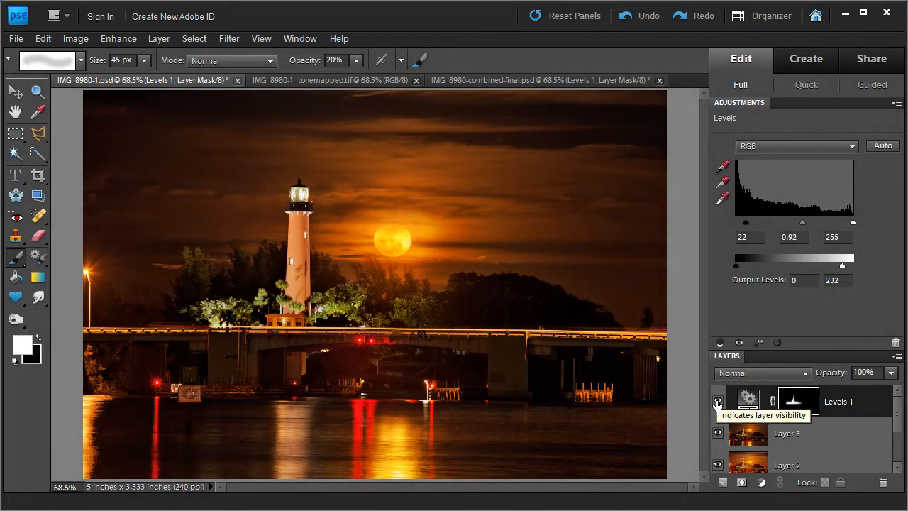
- Compare the lighthouse with and without the Levels 1 adjustment by toggling its visibility
left_click(717, 401)
left_click(717, 402)
left_click(717, 403)
left_click(717, 403)
left_click(717, 402)
left_click(717, 402)
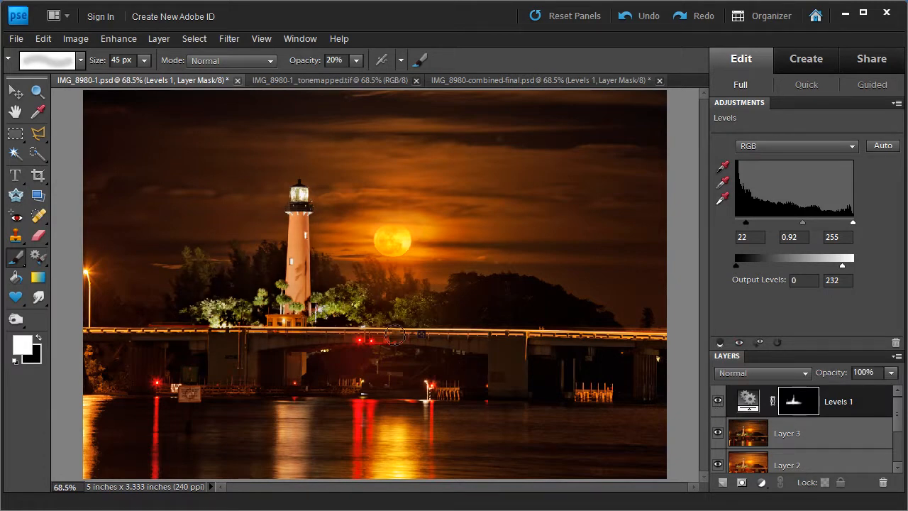
- Reinforce the lighthouse on the Levels 1 mask with a hard 40 px brush at 100% opacity, and set input levels to 26, 0.71 and 252
key("bracketleft")
key("bracketright")
left_click(334, 60)
type("100")
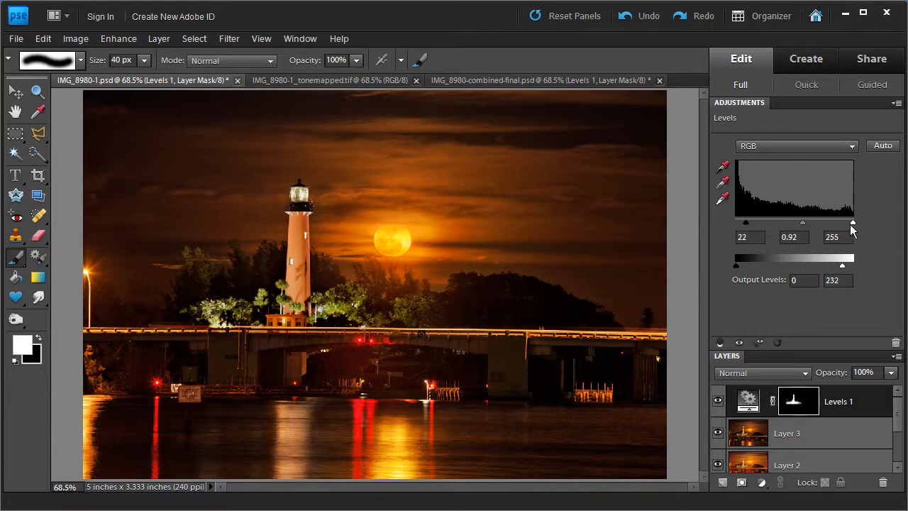
left_click_drag(851, 222, 813, 237)
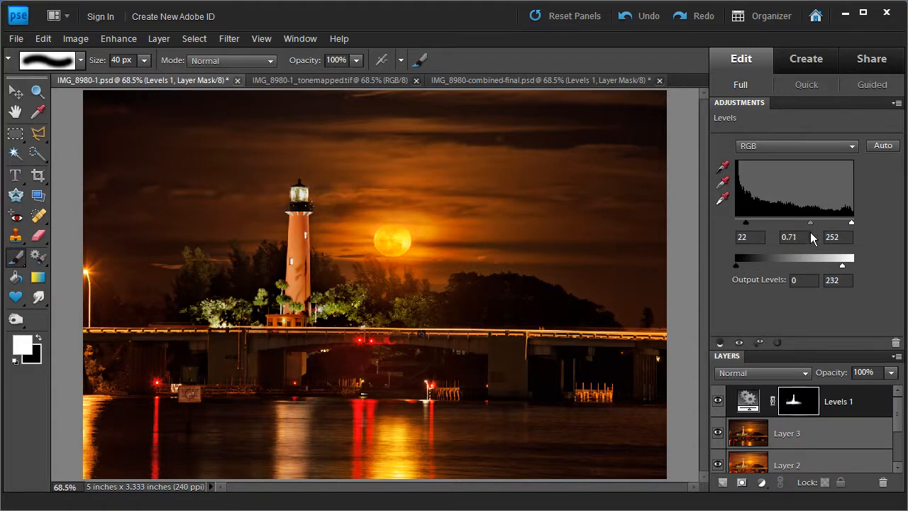
left_click_drag(748, 222, 748, 227)
- Paint the foliage beside the lighthouse into the mask with a soft 50 px brush at 20% opacity, and compare Levels 1 on and off
left_click(348, 59)
type("20")
key("bracketright")
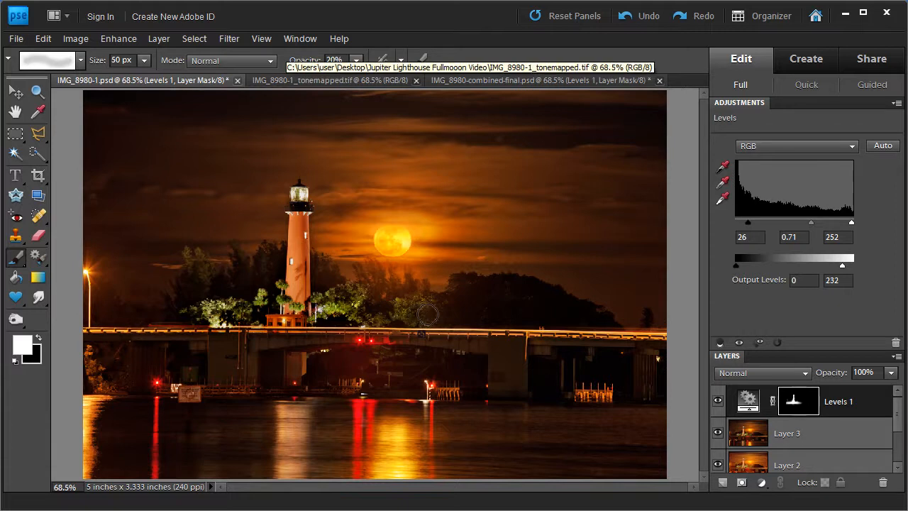
key("bracketright")
mouse_move(380, 310)
left_mouse_down()
mouse_move(400, 324)
mouse_move(423, 307)
mouse_move(363, 320)
mouse_move(413, 316)
mouse_move(323, 312)
left_mouse_up()
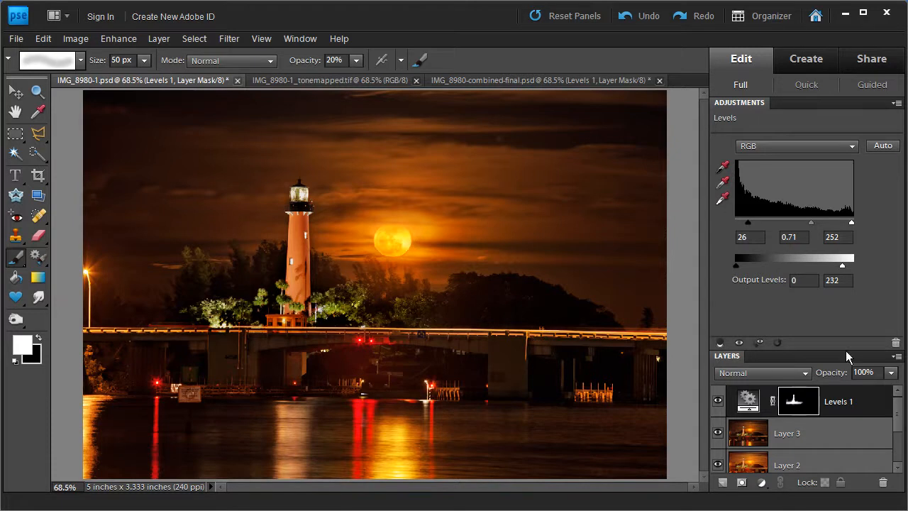
left_click(718, 403)
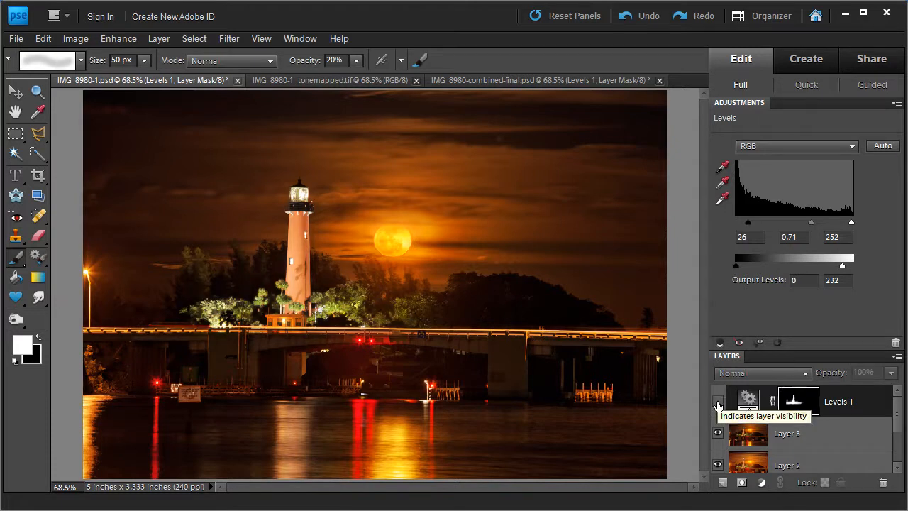
left_click(718, 403)
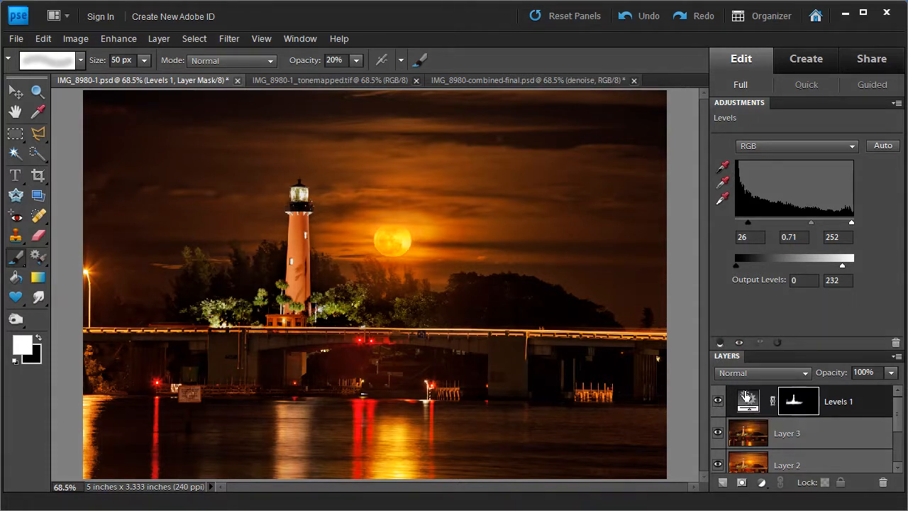
- Stamp all visible layers into a new top layer and reduce its noise with Topaz DeNoise 5 using the JPEG - strong preset
left_click(735, 103)
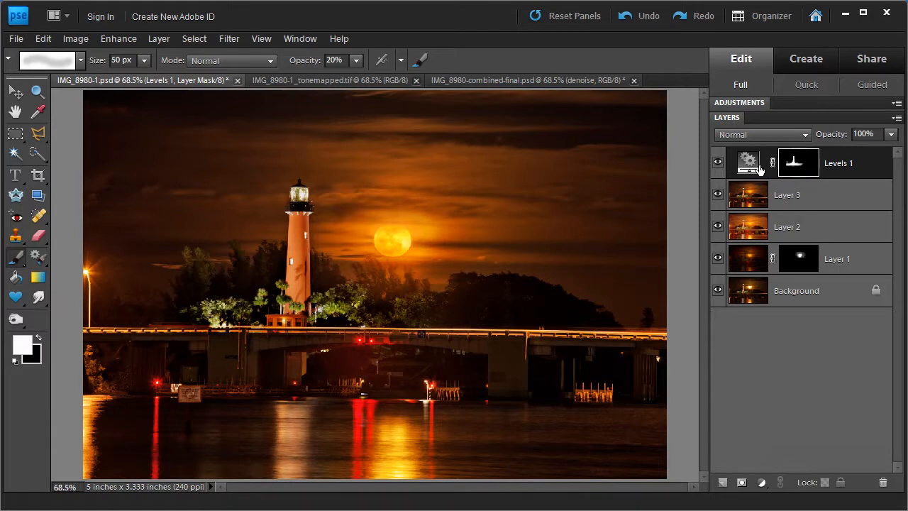
key("ctrl+alt+shift+e")
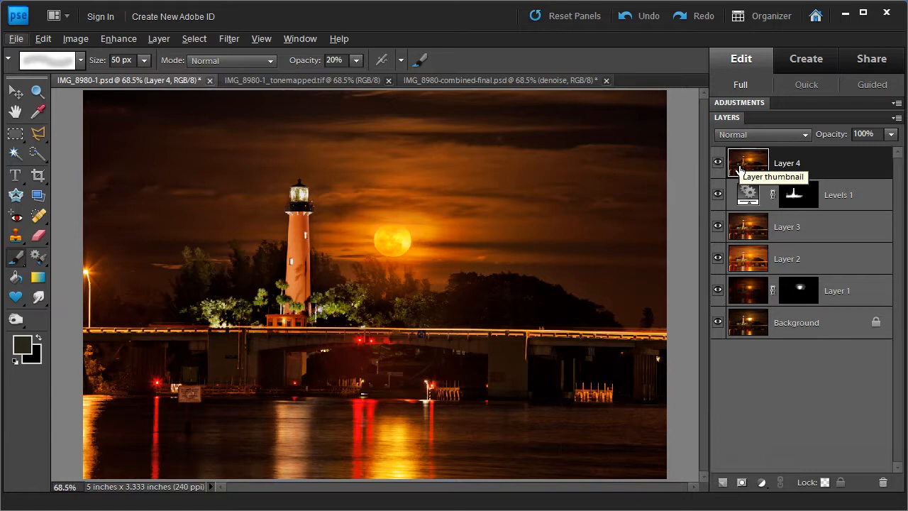
left_click(228, 38)
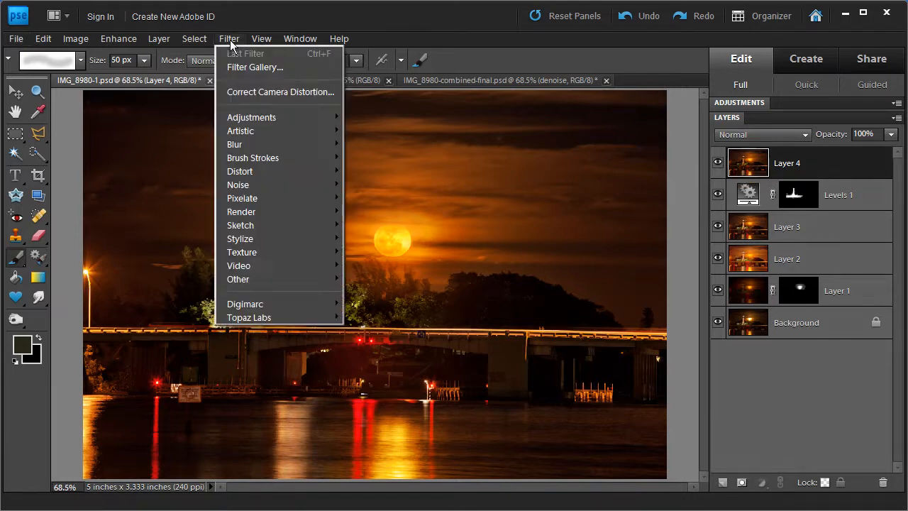
mouse_move(314, 319)
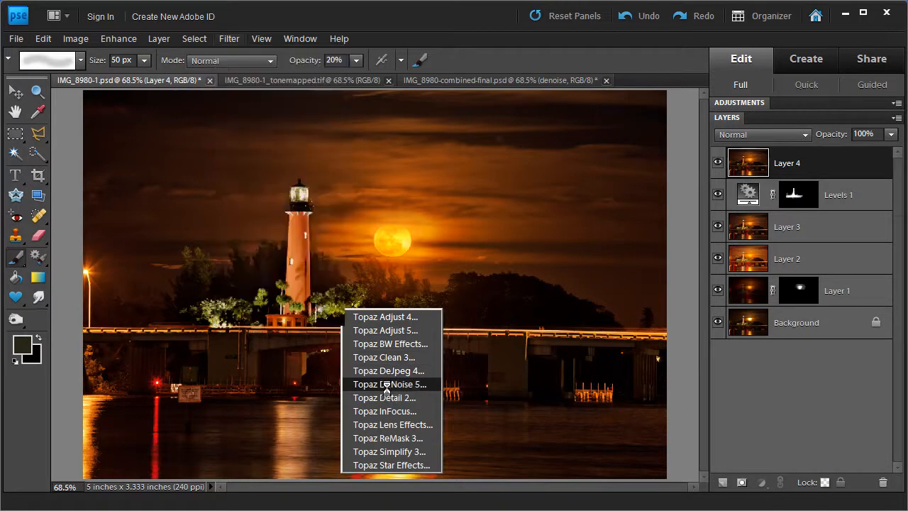
left_click(387, 385)
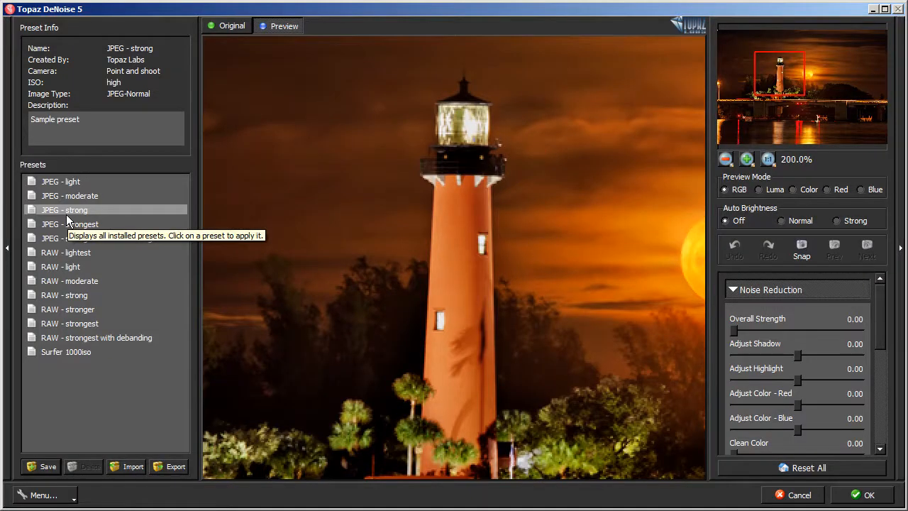
left_click(68, 221)
left_click(78, 211)
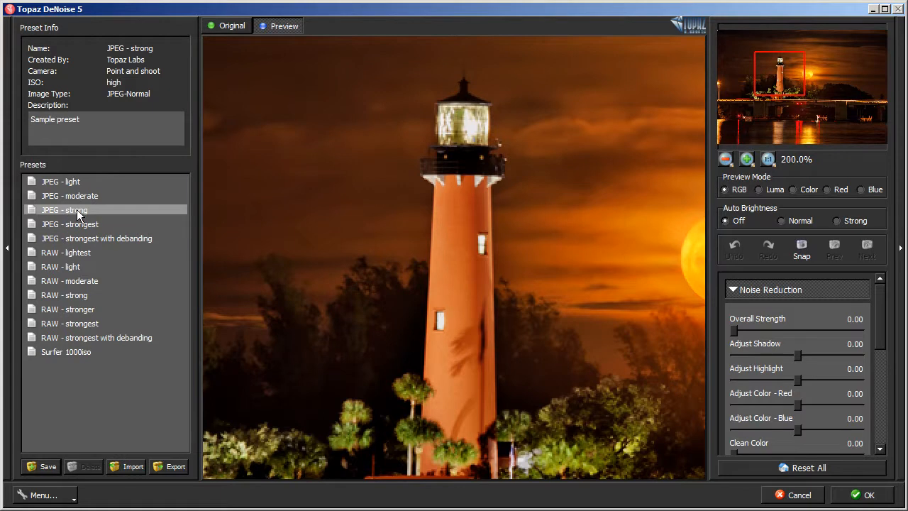
left_click(79, 212)
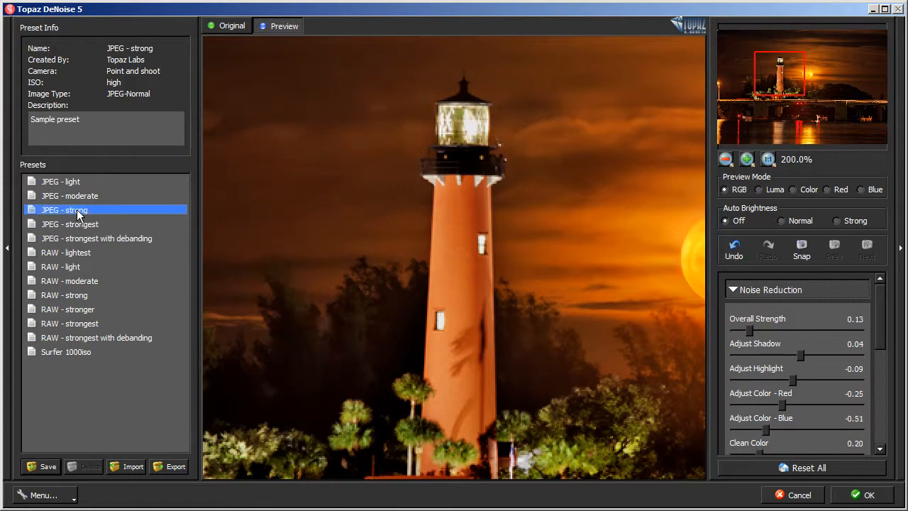
left_click(871, 496)
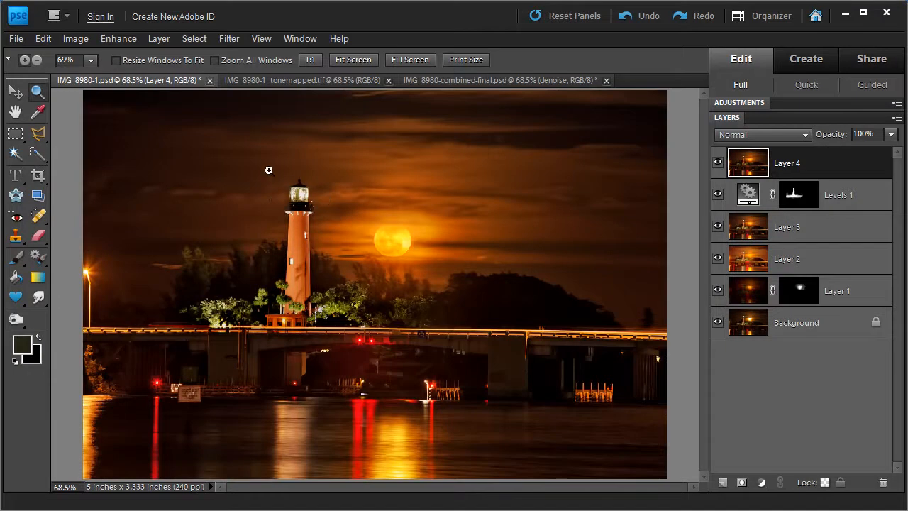
- Inspect the noise reduction in the sky and around the lighthouse up close, comparing Layer 4 on and off
left_click_drag(328, 211, 469, 353)
left_click(202, 159)
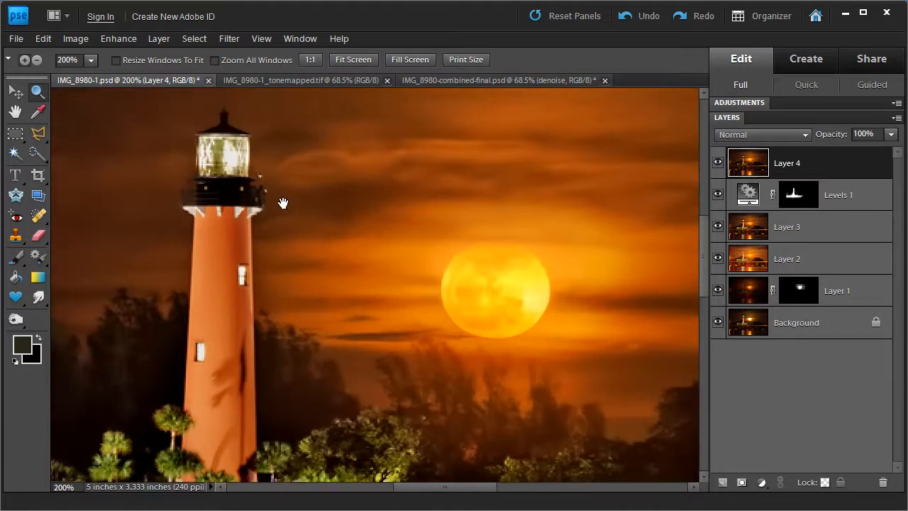
left_click_drag(282, 201, 305, 258)
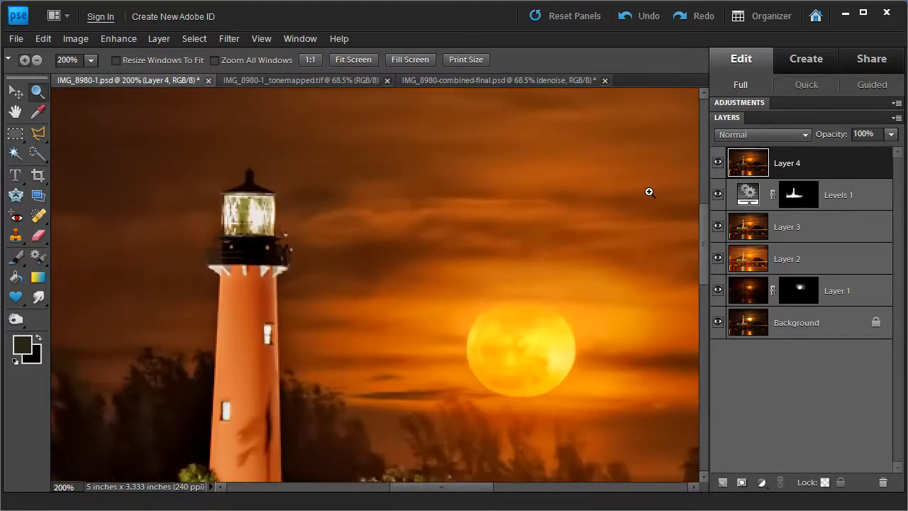
left_click(717, 163)
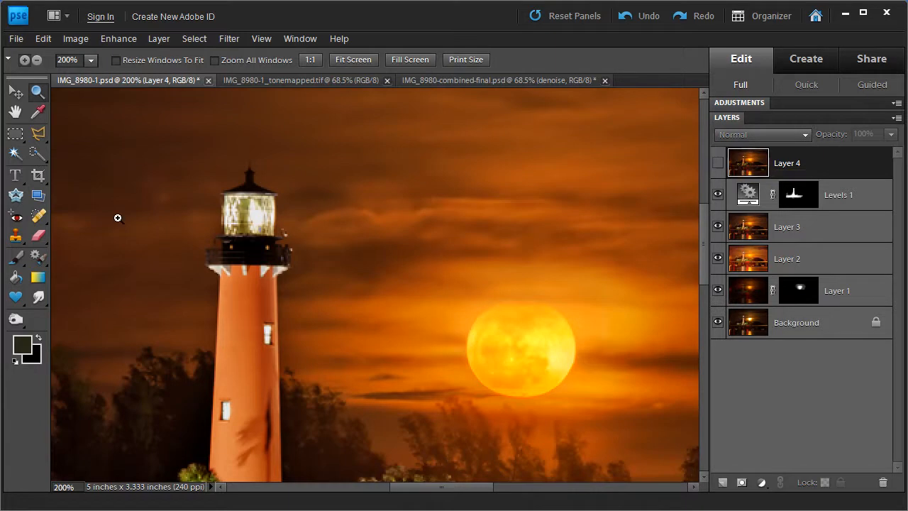
left_click_drag(99, 135, 194, 217)
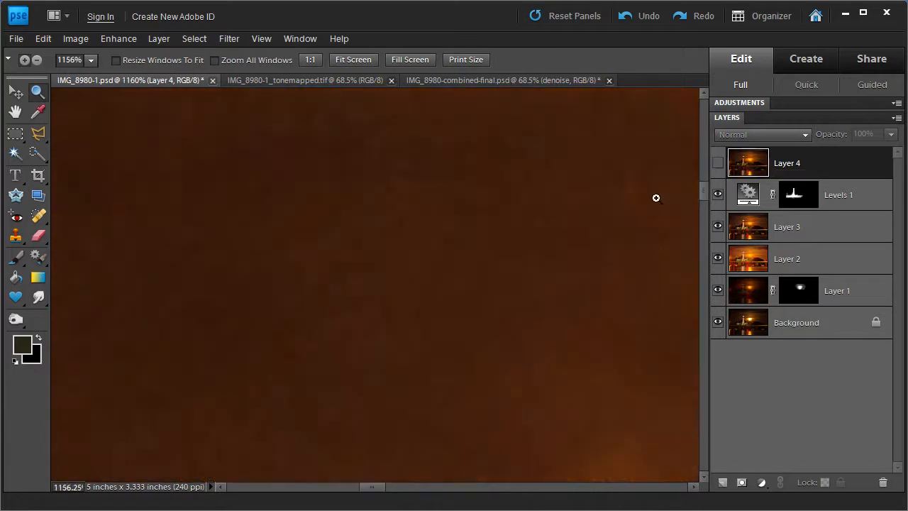
left_click(718, 163)
key("ctrl+0")
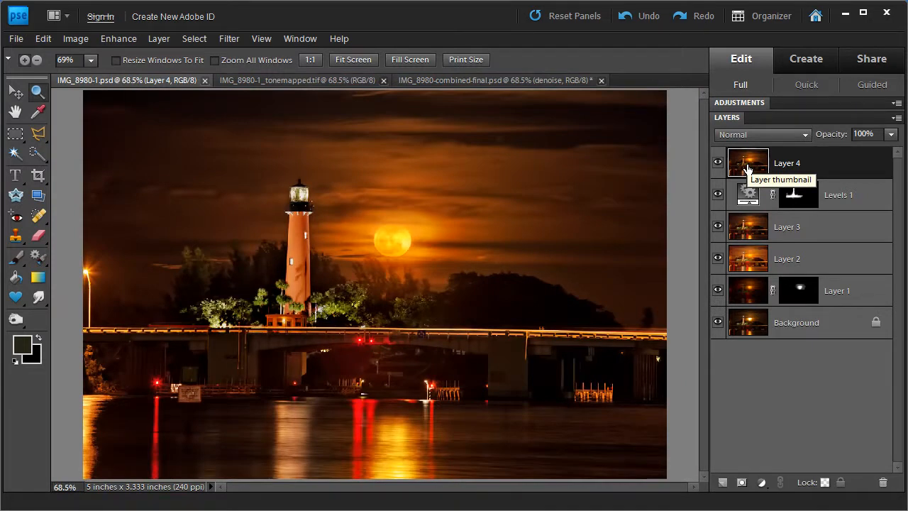
- Duplicate Layer 4 and rotate the copy to -0.6° to level the bridge
key("ctrl+j")
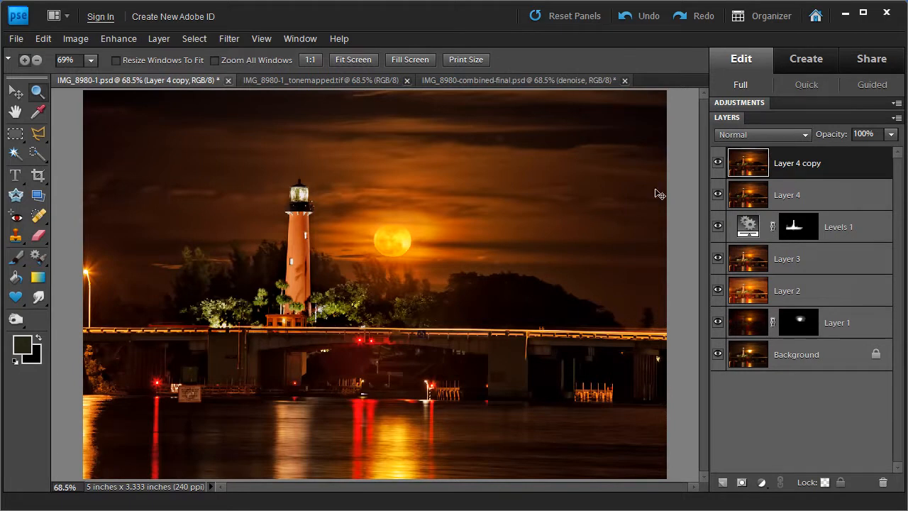
key("ctrl+t")
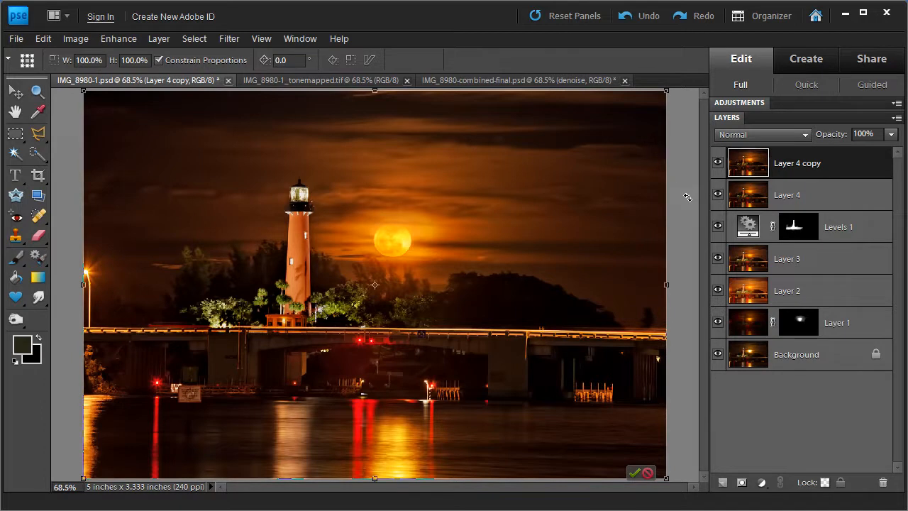
left_click_drag(686, 195, 689, 187)
key("ctrl+minus")
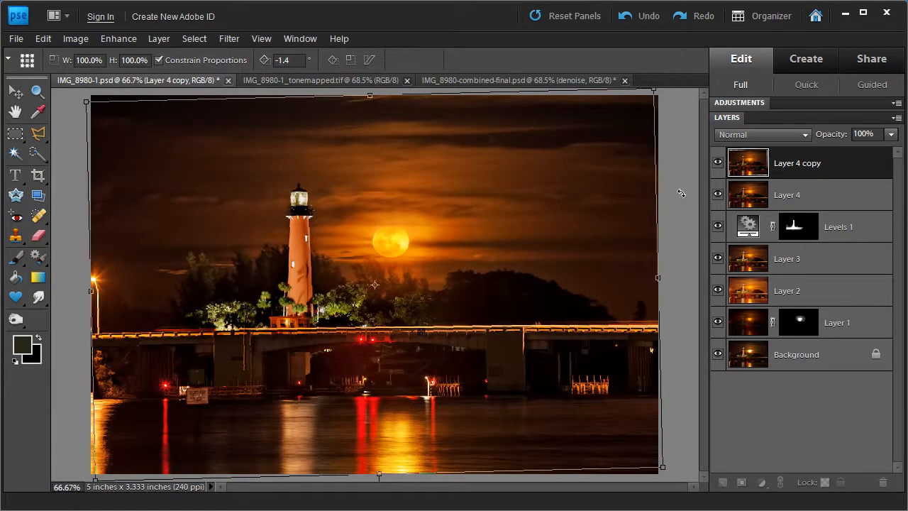
left_click_drag(681, 193, 678, 192)
key("ctrl+minus")
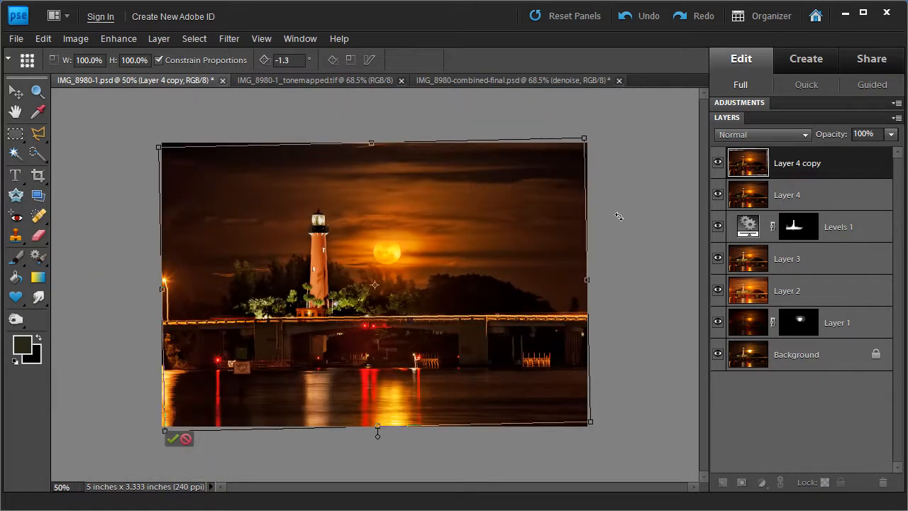
left_click_drag(623, 231, 623, 229)
- Enlarge the rotated layer to 112.9% so it fills the canvas, apply the transform, and compare it on and off
left_click_drag(591, 421, 606, 435)
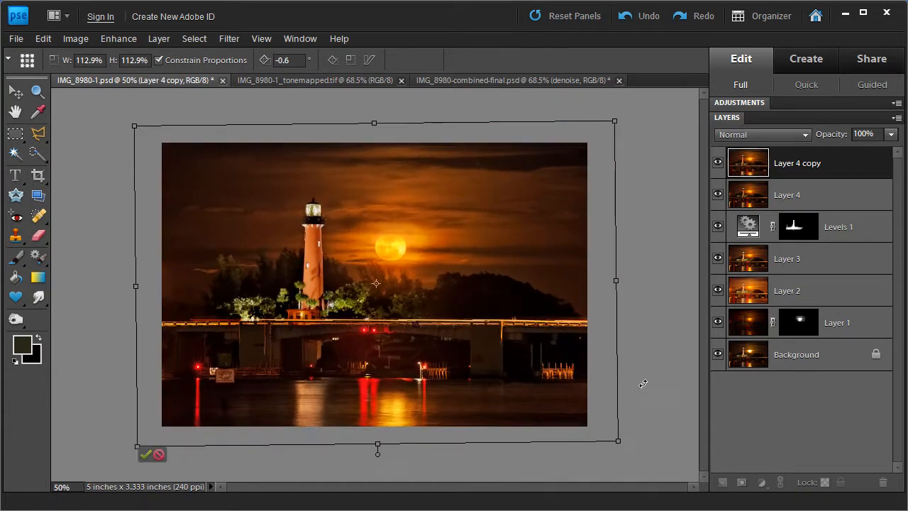
key("Return")
key("z")
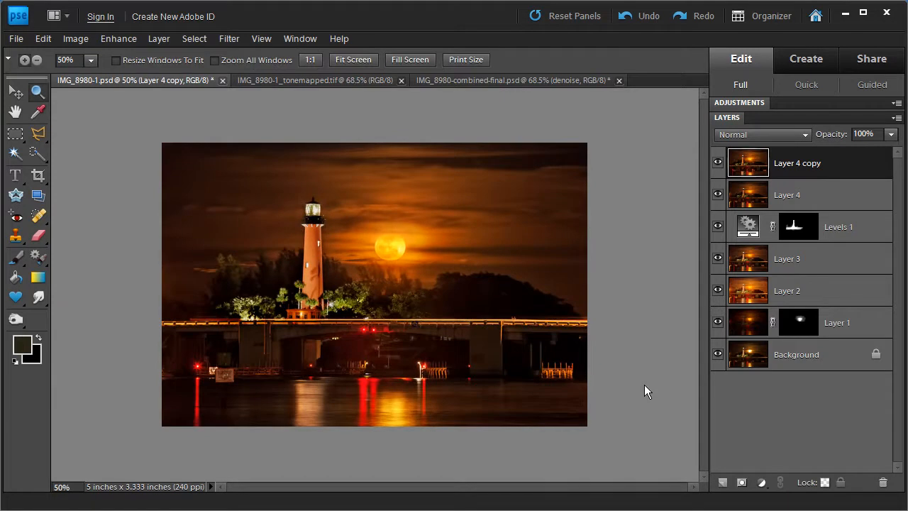
key("m")
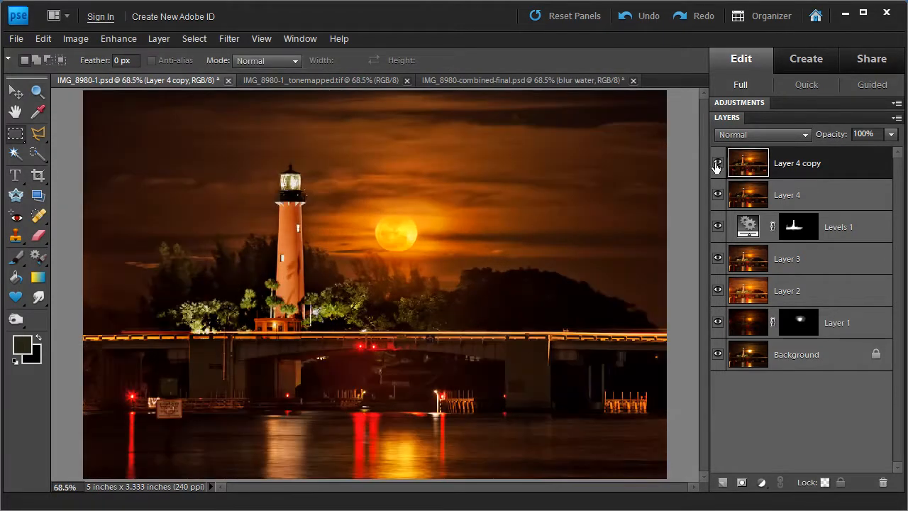
left_click(717, 162)
left_click(717, 162)
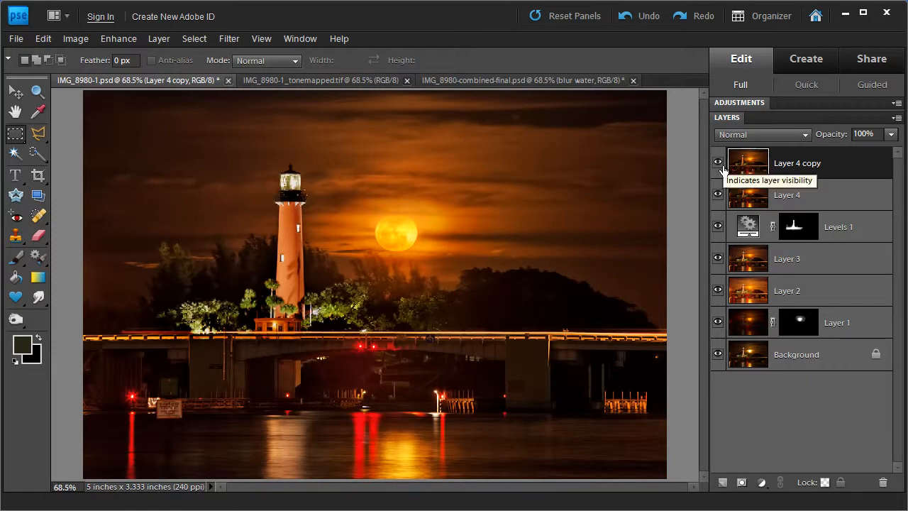
- Duplicate Layer 4 copy and apply a Motion Blur to the duplicate at angle 0° and distance 999 pixels
key("ctrl+j")
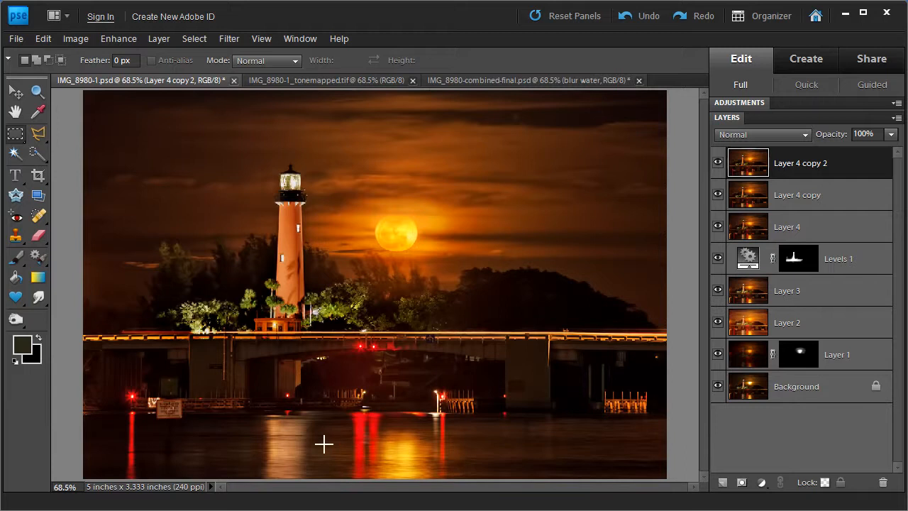
left_click(68, 38)
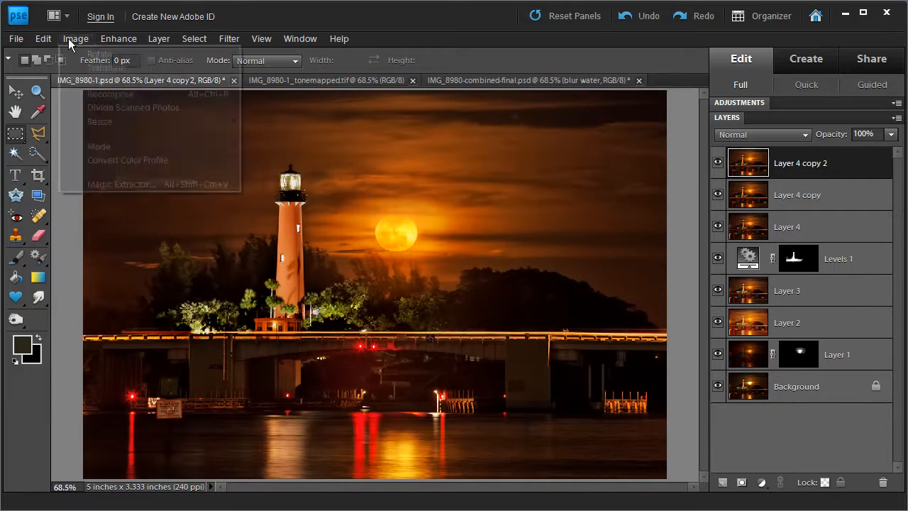
mouse_move(231, 38)
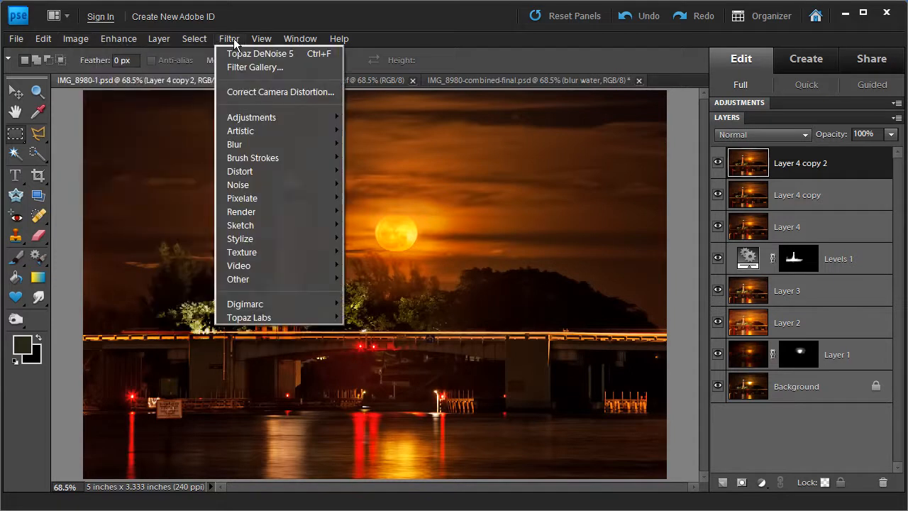
mouse_move(250, 141)
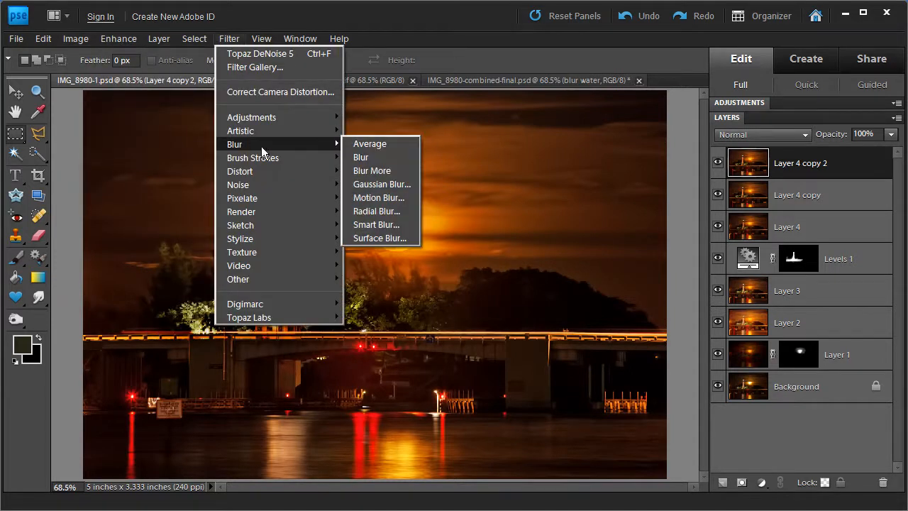
left_click(393, 200)
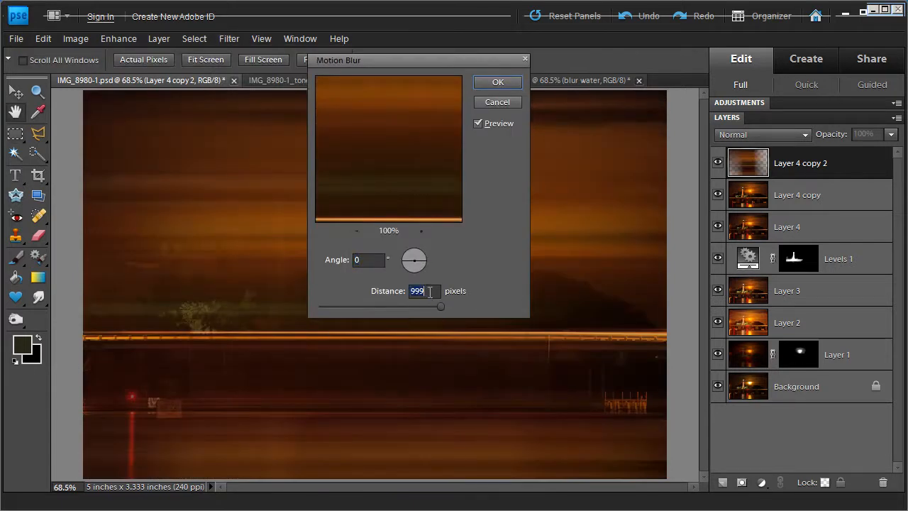
left_click(497, 83)
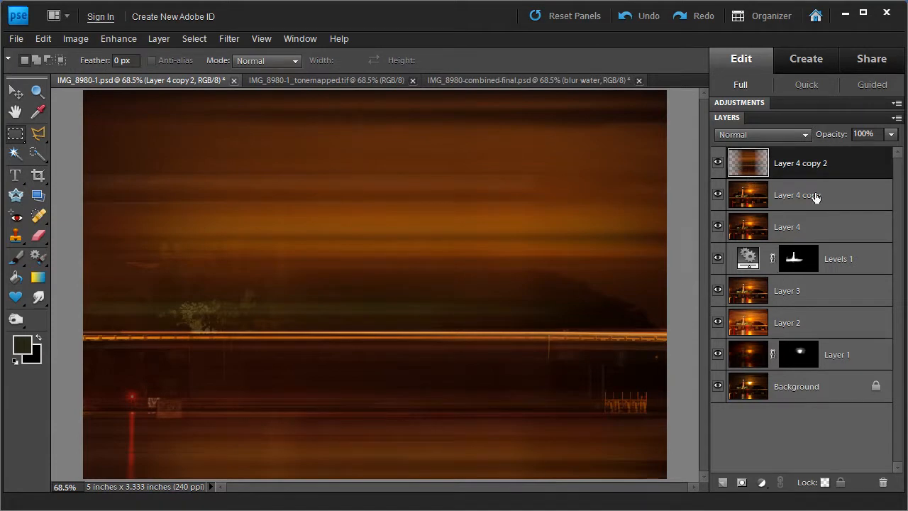
- Add a layer mask to the blurred layer and draw a short white-to-black gradient near the waterline so the blur covers only the water
left_click(741, 482)
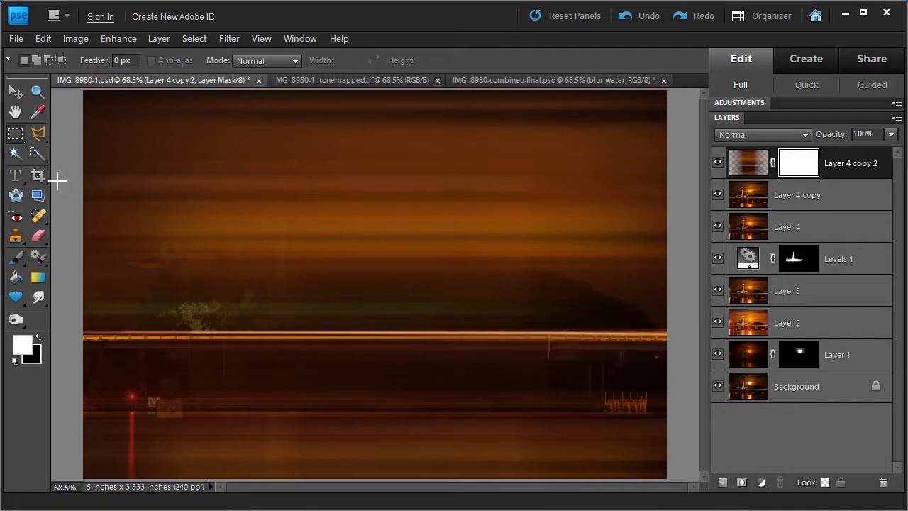
left_click(38, 277)
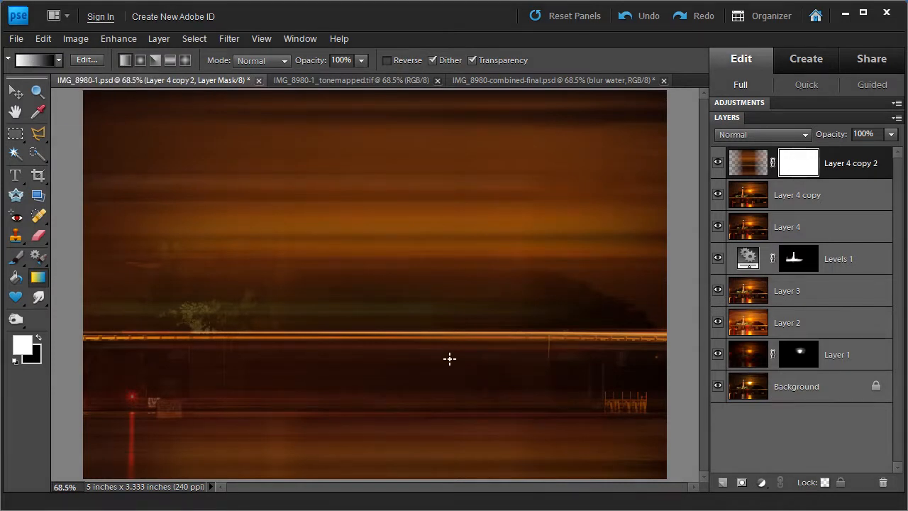
left_click_drag(378, 390, 392, 375)
left_click_drag(393, 452, 402, 414)
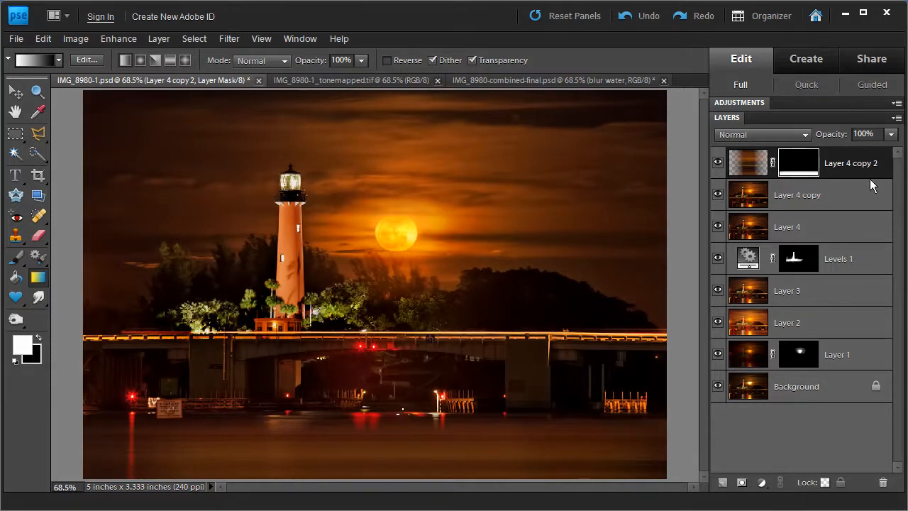
- Lower the opacity of the blurred water layer to 70%
left_click(890, 134)
left_click_drag(888, 150, 874, 152)
mouse_move(866, 151)
left_mouse_down()
mouse_move(877, 149)
mouse_move(792, 153)
mouse_move(866, 150)
mouse_move(872, 164)
left_mouse_up()
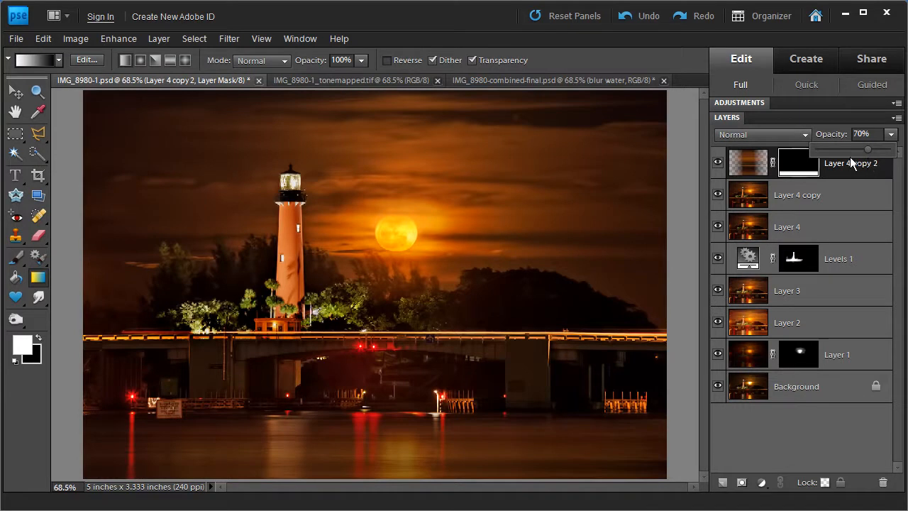
- Paint black on the blur layer's mask below the speed sign with a 10 px brush at 100% opacity to bring back its post
key("z")
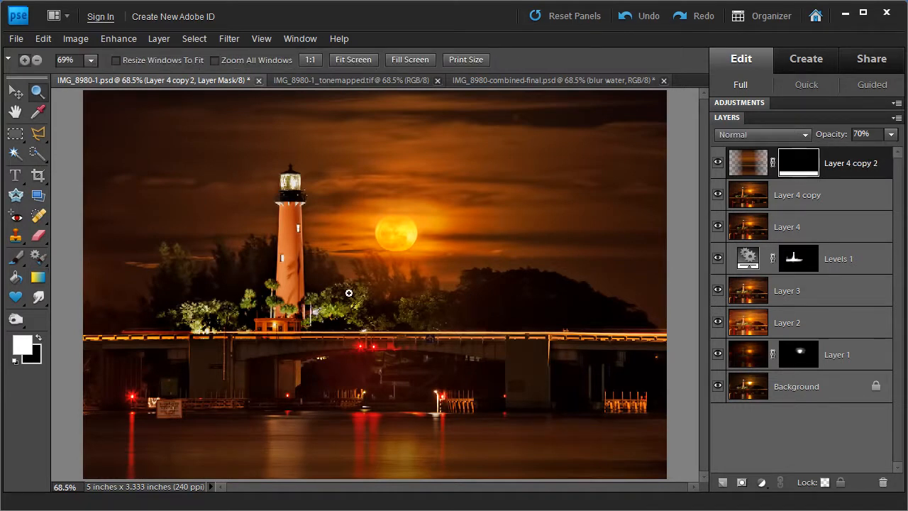
left_click(12, 259)
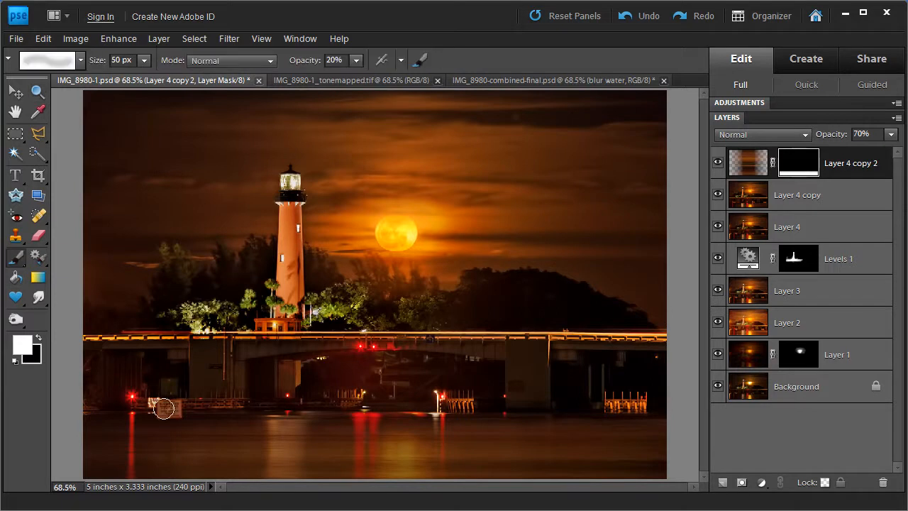
key("z")
left_click_drag(135, 388, 231, 472)
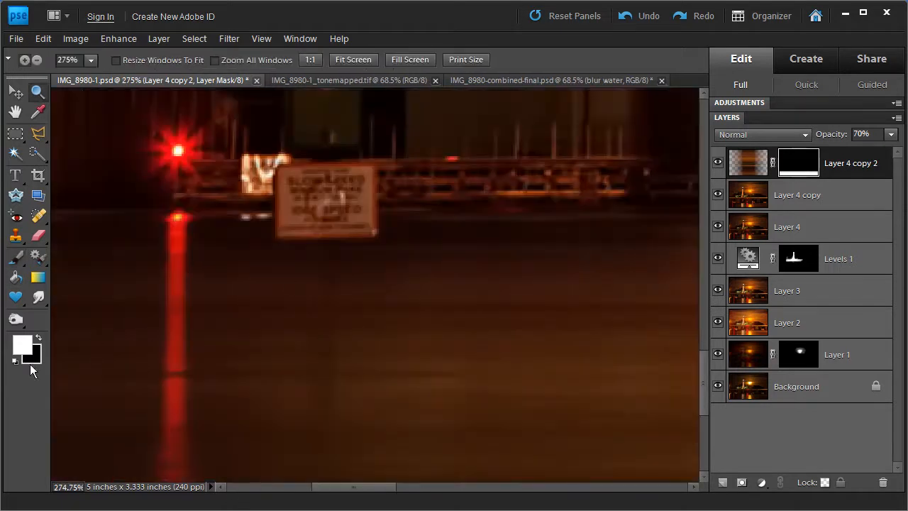
left_click(39, 340)
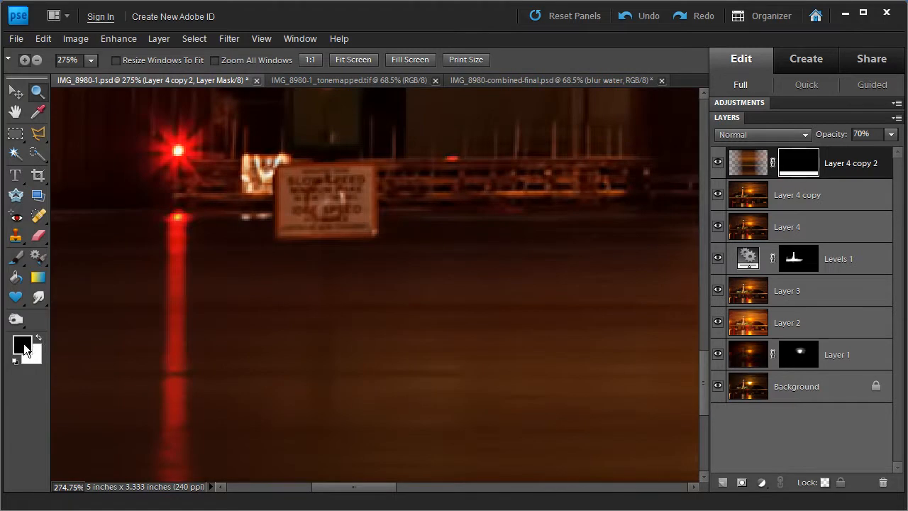
left_click(16, 258)
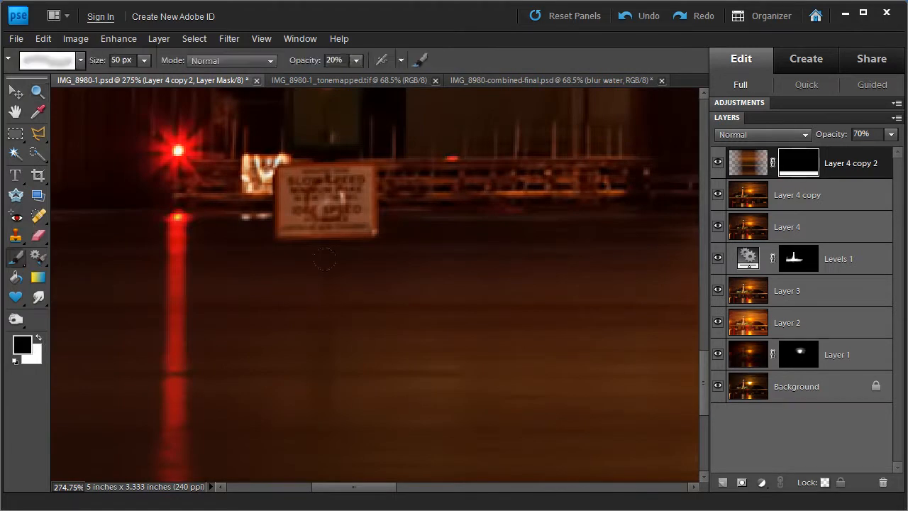
key("bracketleft")
key("bracketleft")
key("bracketleft")
key("bracketleft")
key("bracketleft")
key("bracketleft")
left_click(339, 61)
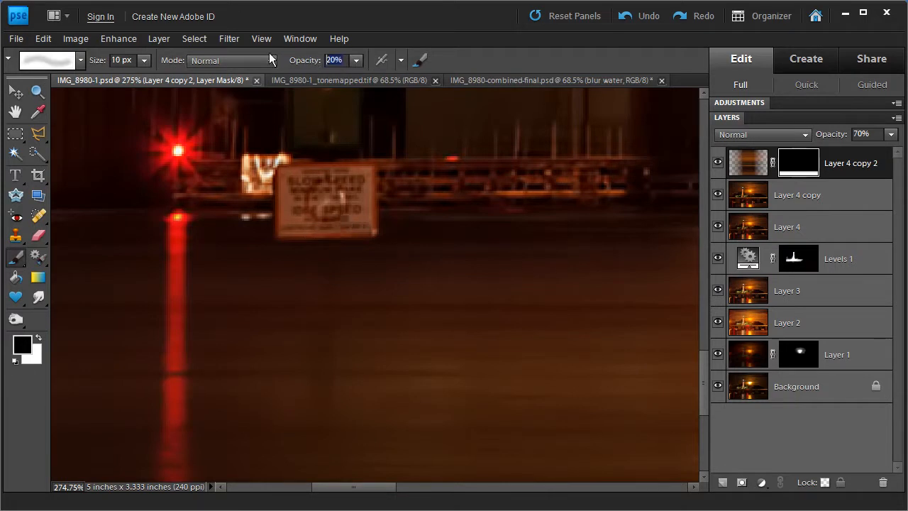
type("100")
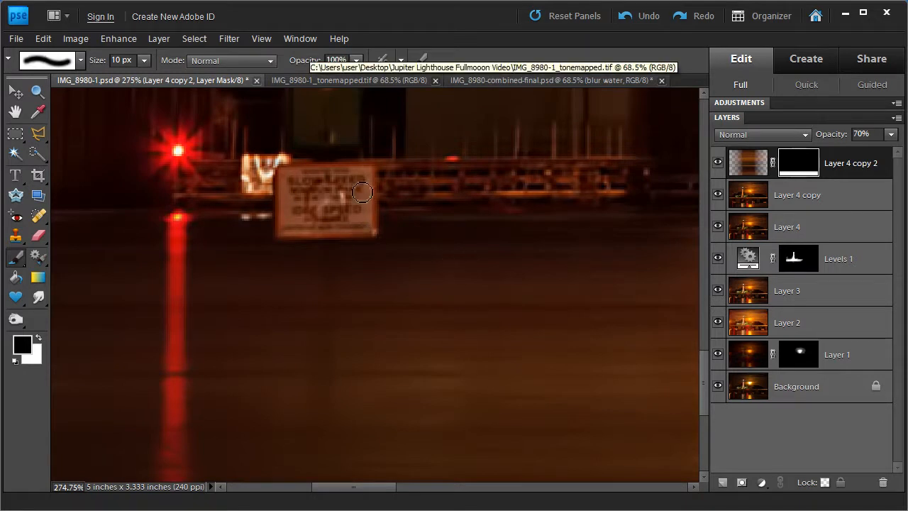
mouse_move(329, 245)
left_mouse_down()
mouse_move(329, 319)
mouse_move(329, 235)
mouse_move(324, 400)
mouse_move(325, 356)
mouse_move(334, 397)
mouse_move(329, 319)
mouse_move(336, 269)
mouse_move(337, 315)
mouse_move(339, 243)
mouse_move(315, 385)
mouse_move(309, 265)
mouse_move(300, 270)
mouse_move(300, 418)
mouse_move(315, 394)
mouse_move(303, 269)
left_mouse_up()
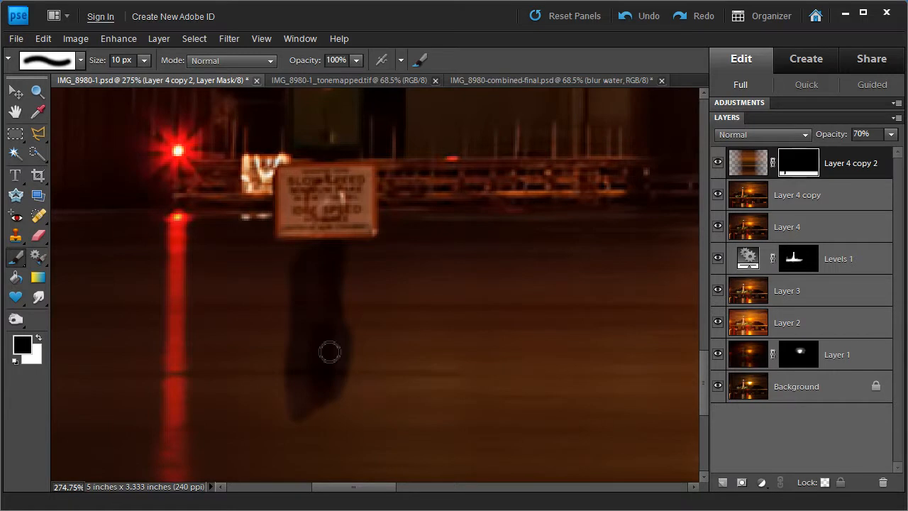
left_click_drag(321, 298, 320, 296)
- Paint white on the mask around the lower end of the sign's post with a 25 px brush at 20% opacity to blend it into the water
key("x")
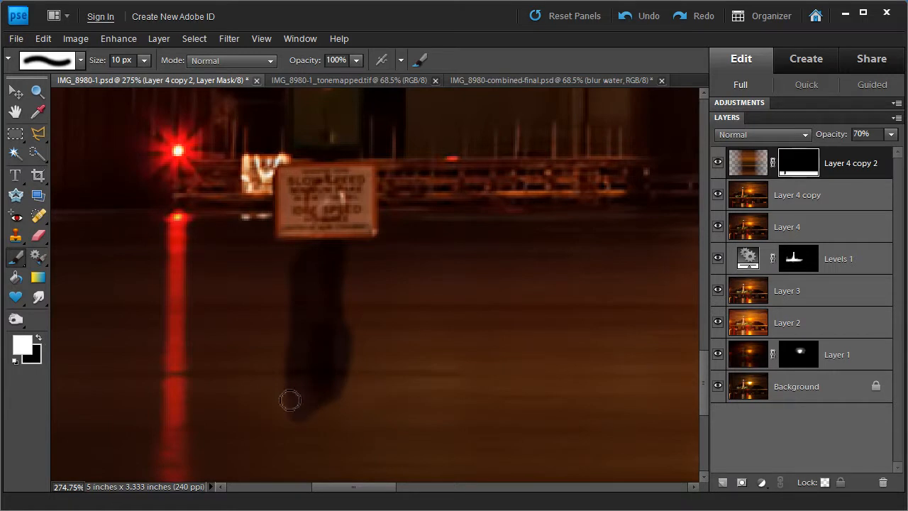
key("bracketright")
key("bracketright")
key("bracketright")
mouse_move(281, 407)
left_mouse_down()
mouse_move(273, 373)
mouse_move(278, 440)
mouse_move(293, 420)
left_mouse_up()
key("2")
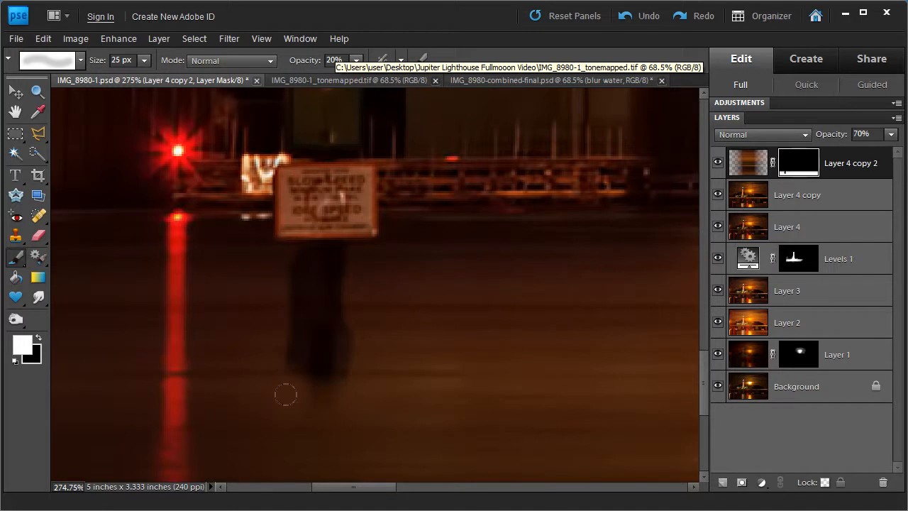
left_click_drag(312, 394, 346, 394)
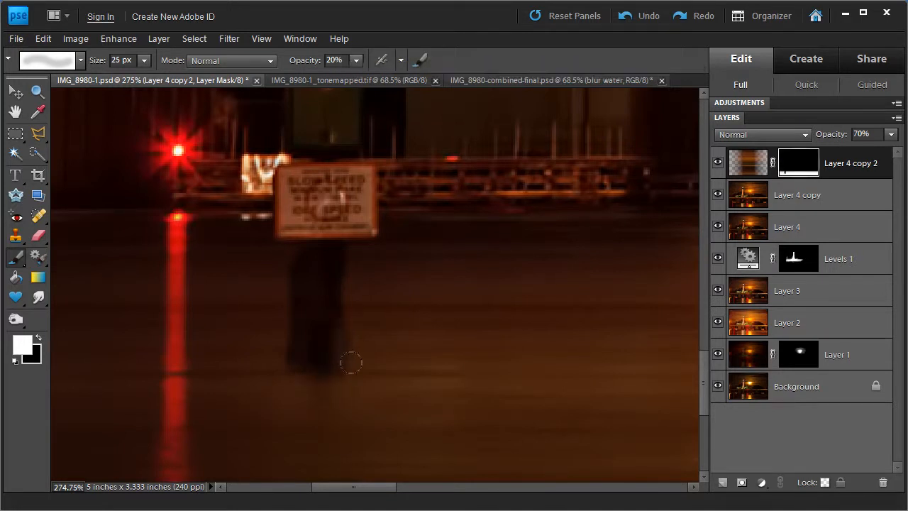
- Narrow the unmasked post by painting white along its sides at 50% opacity, reducing the brush to 9 px
key("5")
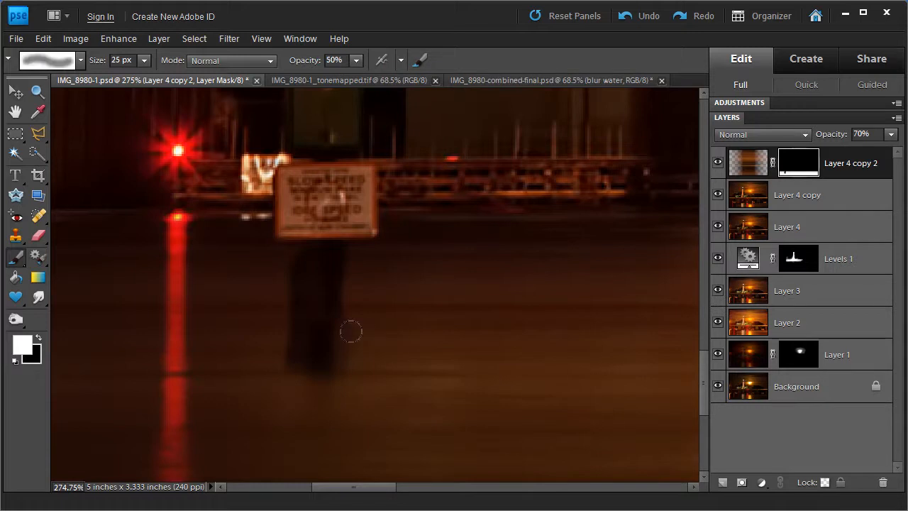
key("bracketleft")
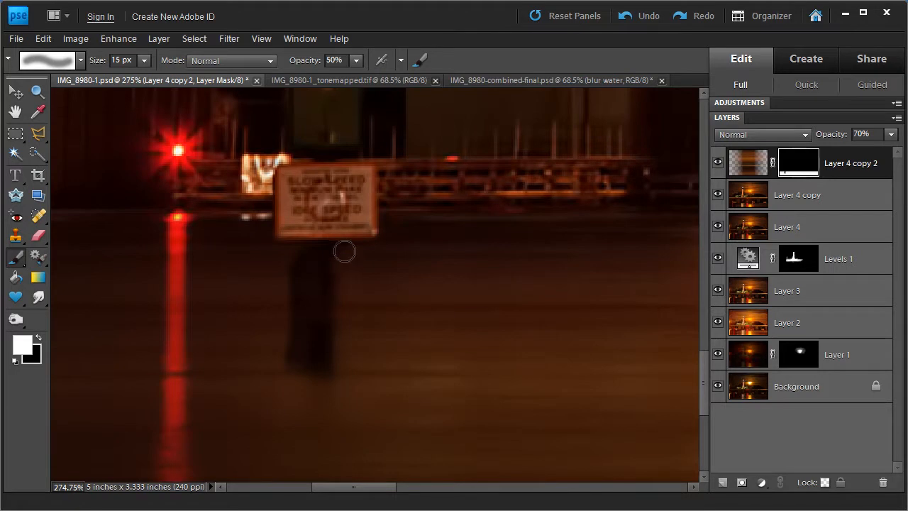
key("bracketleft")
key("bracketleft")
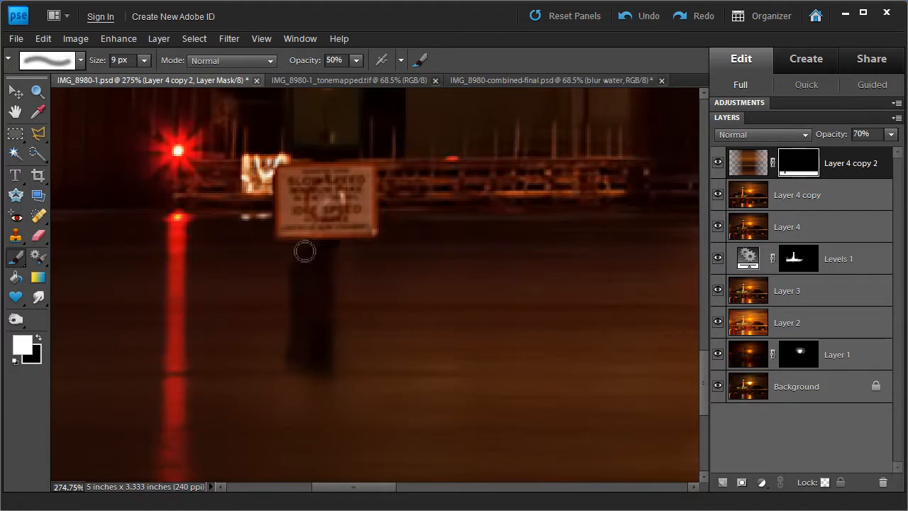
mouse_move(297, 292)
left_mouse_down()
mouse_move(285, 339)
mouse_move(292, 326)
mouse_move(297, 370)
mouse_move(300, 302)
mouse_move(302, 373)
mouse_move(306, 248)
mouse_move(304, 365)
mouse_move(308, 305)
mouse_move(302, 258)
mouse_move(295, 343)
mouse_move(297, 250)
left_mouse_up()
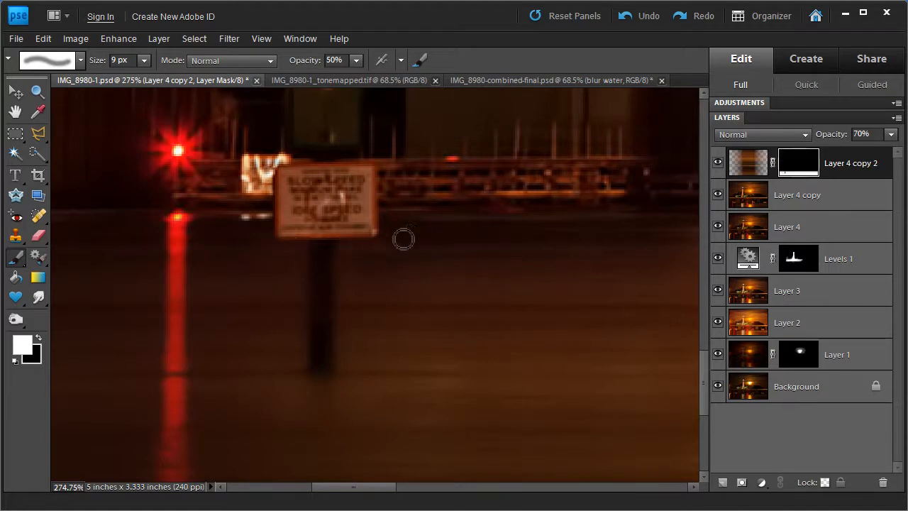
- Paint white on the mask along the waterline beneath the bridge with a 25 px brush at 20% opacity to soften the blur's edge
key("]")
key("]")
key("]")
key("]")
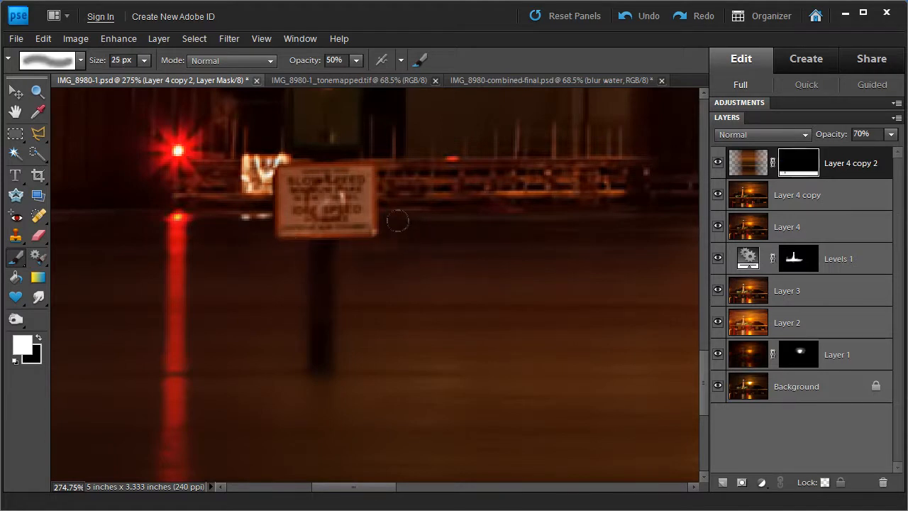
key("2")
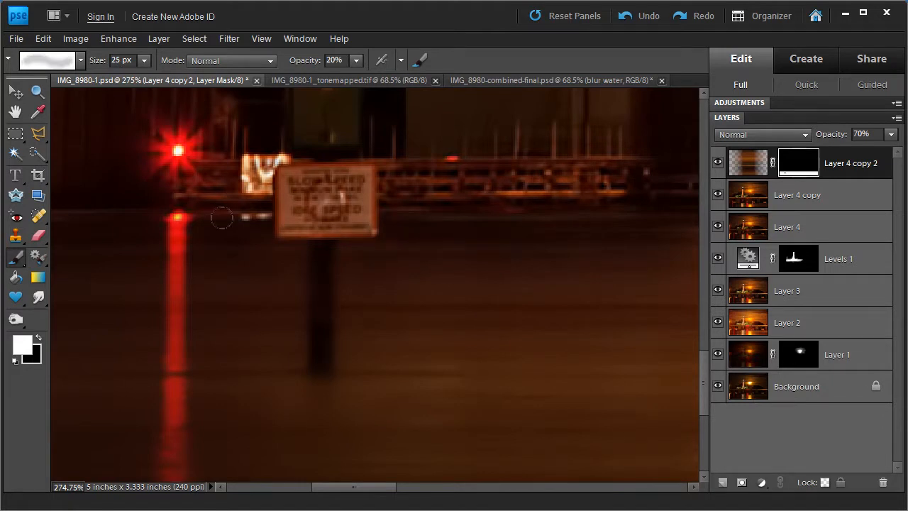
left_click_drag(618, 247, 351, 328)
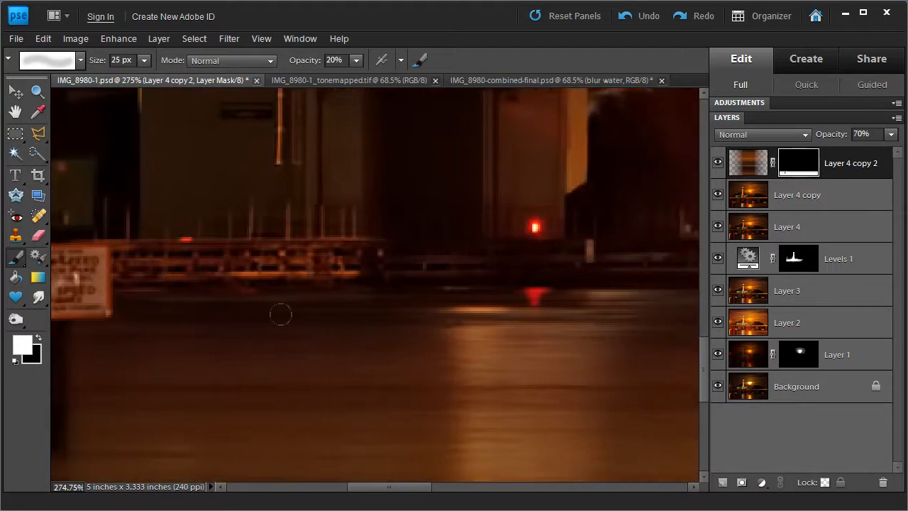
left_click_drag(583, 317, 359, 330)
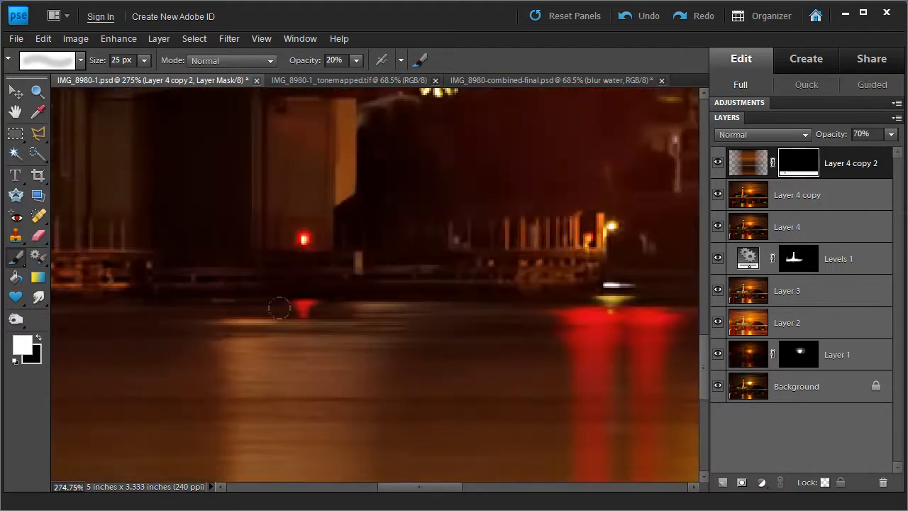
left_click_drag(447, 350, 227, 308)
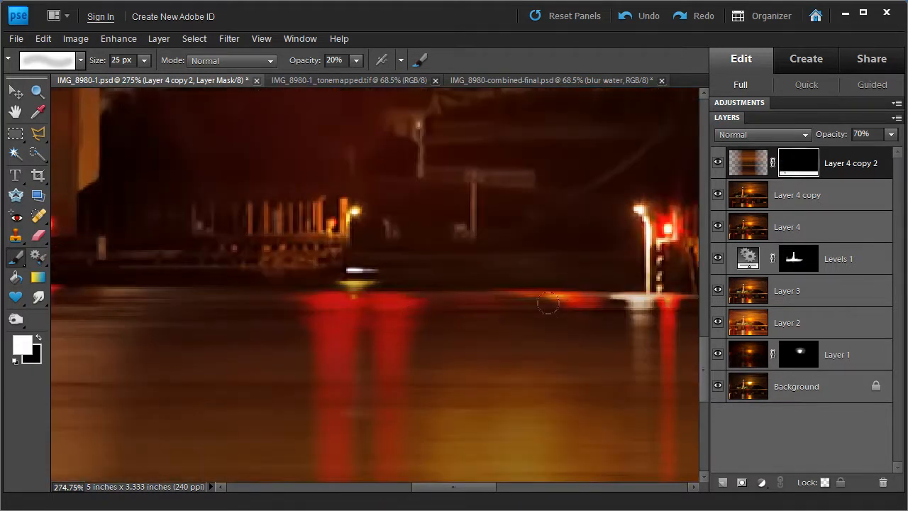
left_click_drag(531, 324, 227, 338)
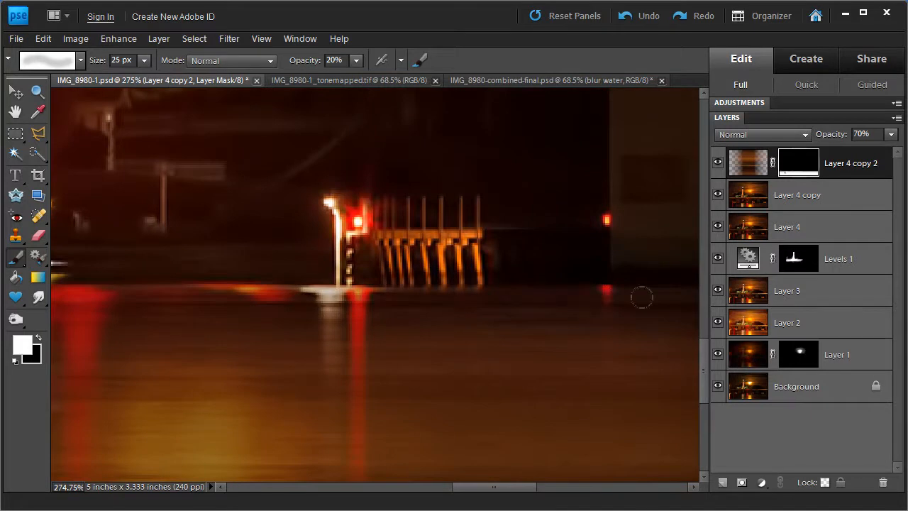
key("ctrl+0")
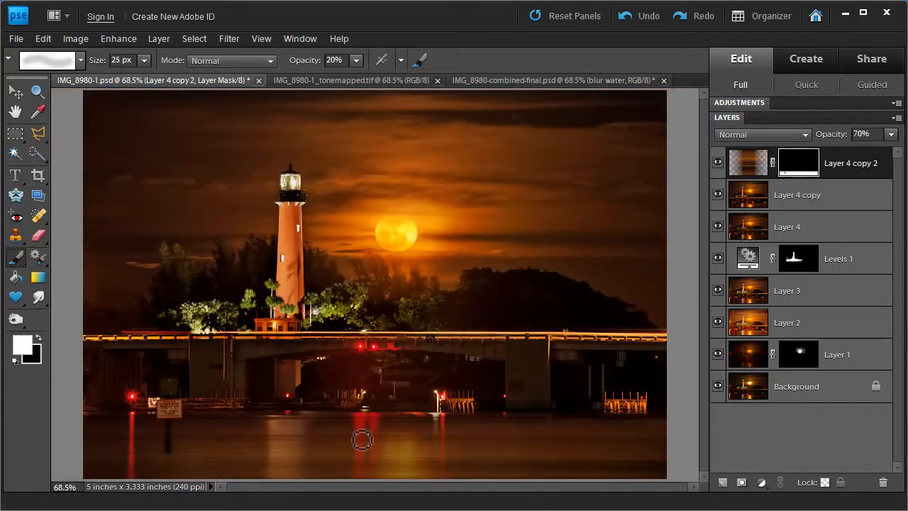
- Paint black on the mask over the water with a 70 px brush at 10% opacity to recover some reflections, then hide the blur layer to compare
key("bracketright")
key("bracketright")
key("bracketright")
key("bracketright")
key("bracketright")
left_click(39, 340)
left_click_drag(341, 60, 265, 66)
type("10")
key("Return")
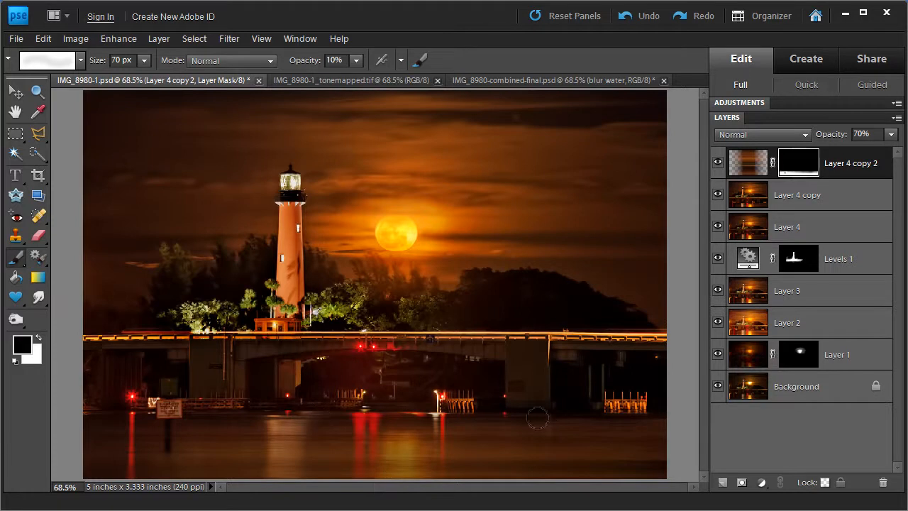
left_click_drag(95, 420, 166, 430)
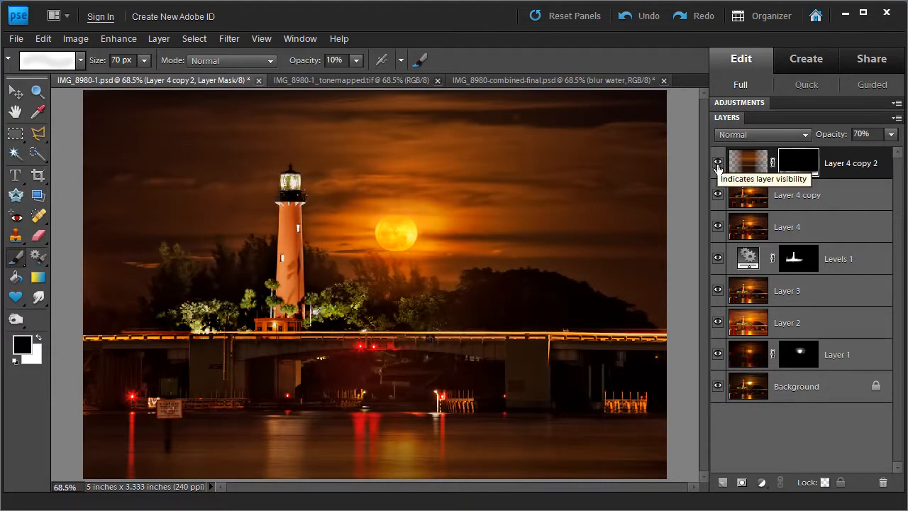
left_click(718, 164)
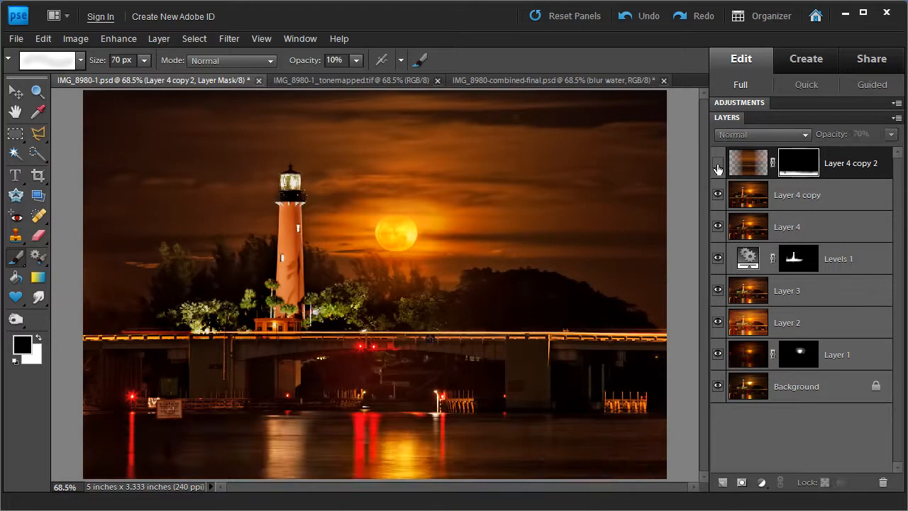
- Show the motion-blur layer again, duplicate it with its mask, and set the duplicate's blend mode to Color Dodge
left_click(717, 164)
left_click(748, 164)
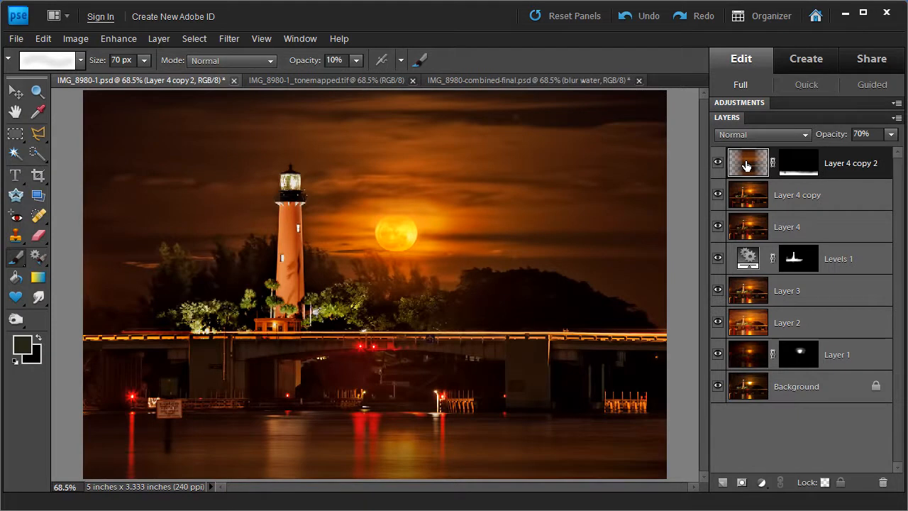
key("ctrl+j")
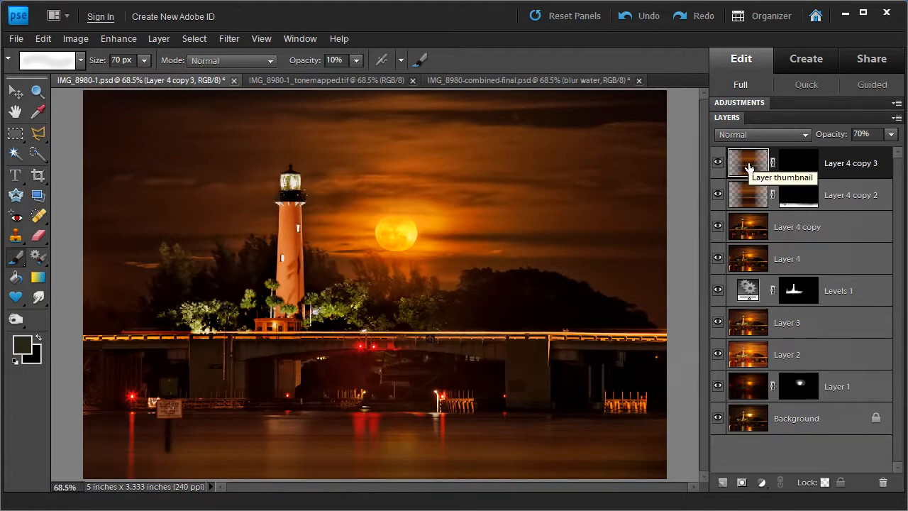
left_click(759, 135)
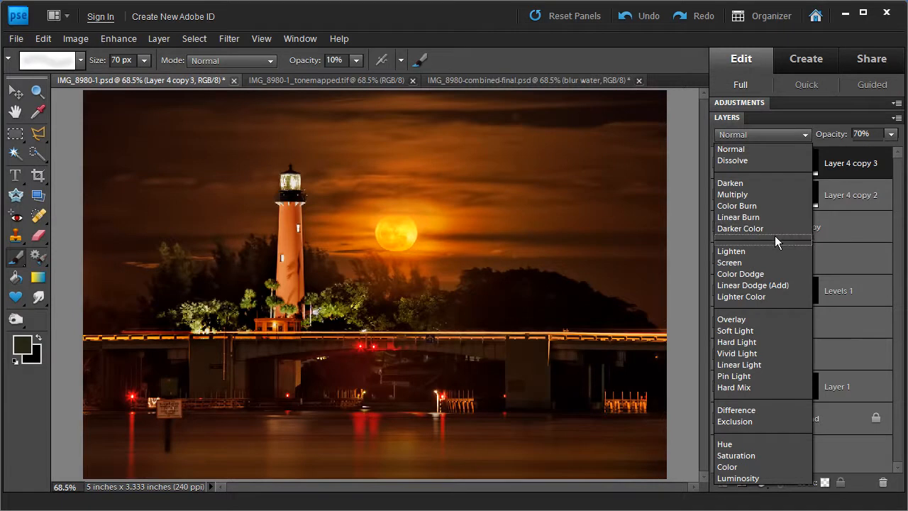
left_click(741, 274)
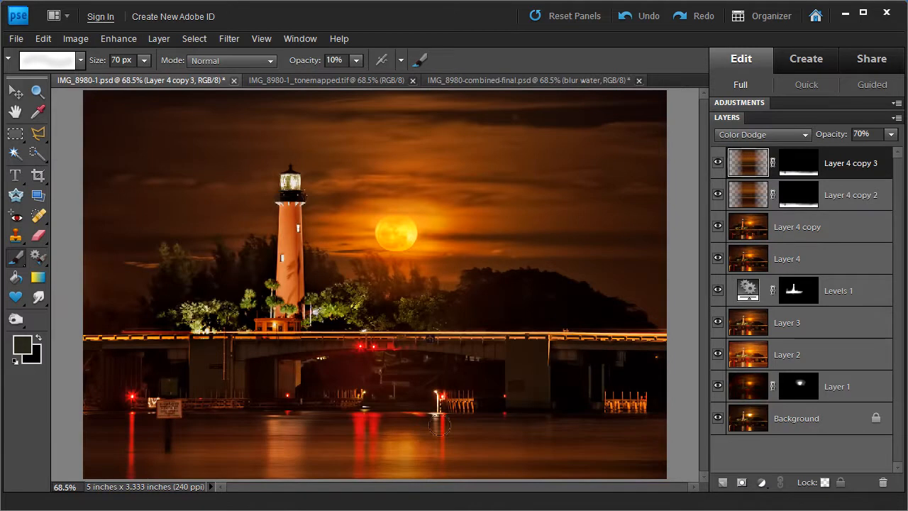
- Raise the Color Dodge layer's opacity to 100% and toggle its visibility to compare the water reflections
left_click(890, 134)
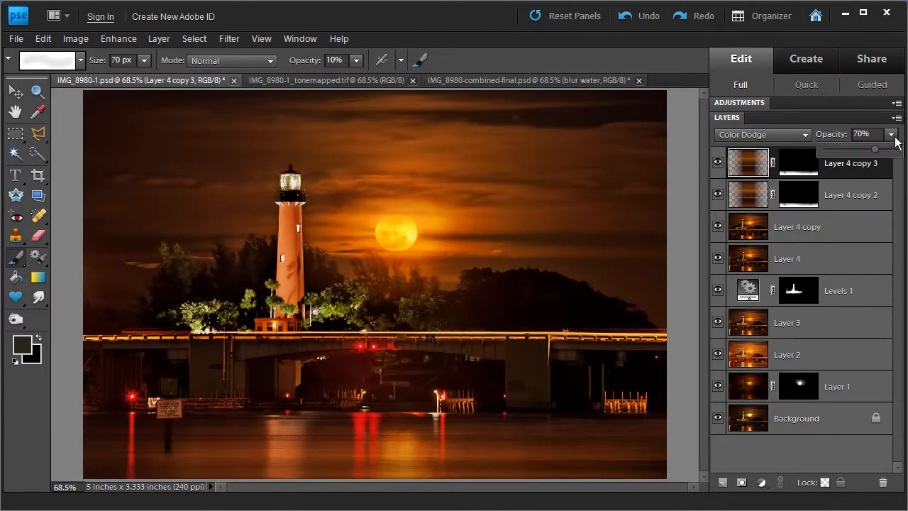
mouse_move(875, 150)
left_mouse_down()
mouse_move(798, 152)
mouse_move(869, 146)
mouse_move(884, 131)
mouse_move(894, 153)
mouse_move(760, 150)
mouse_move(887, 162)
left_mouse_up()
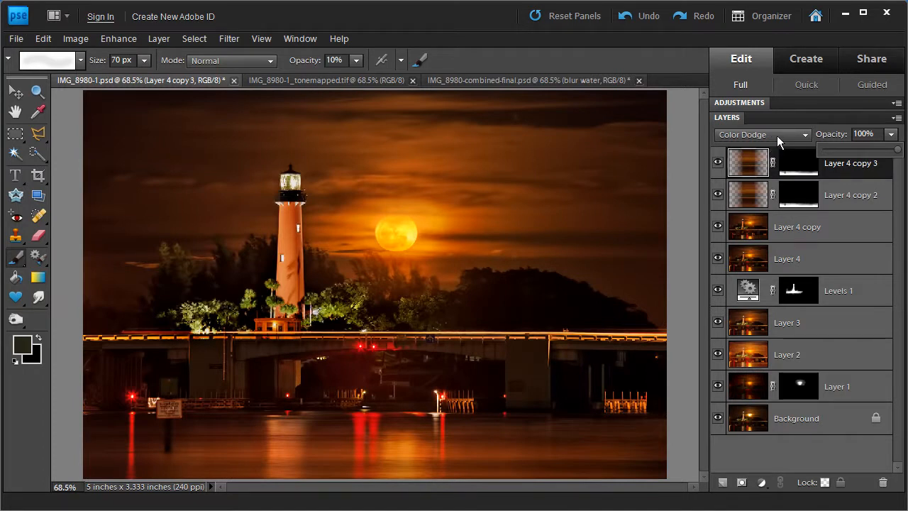
left_click(718, 163)
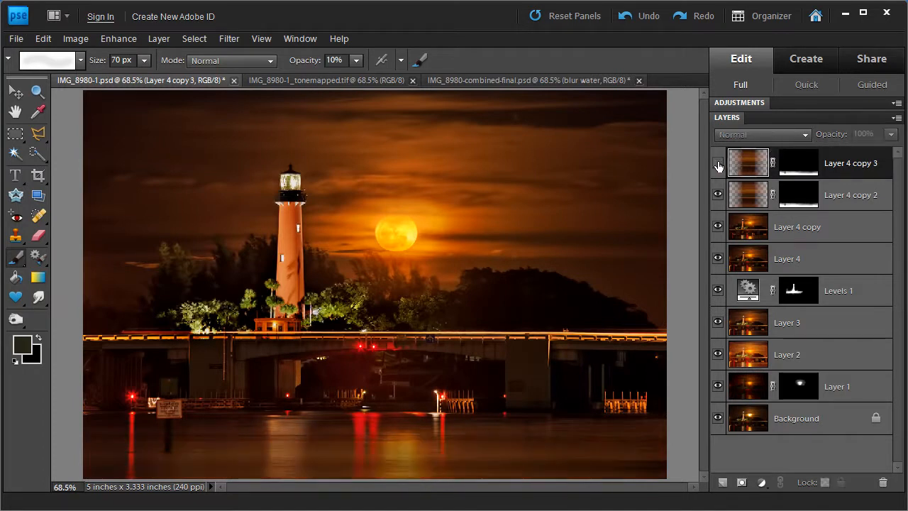
left_click(718, 164)
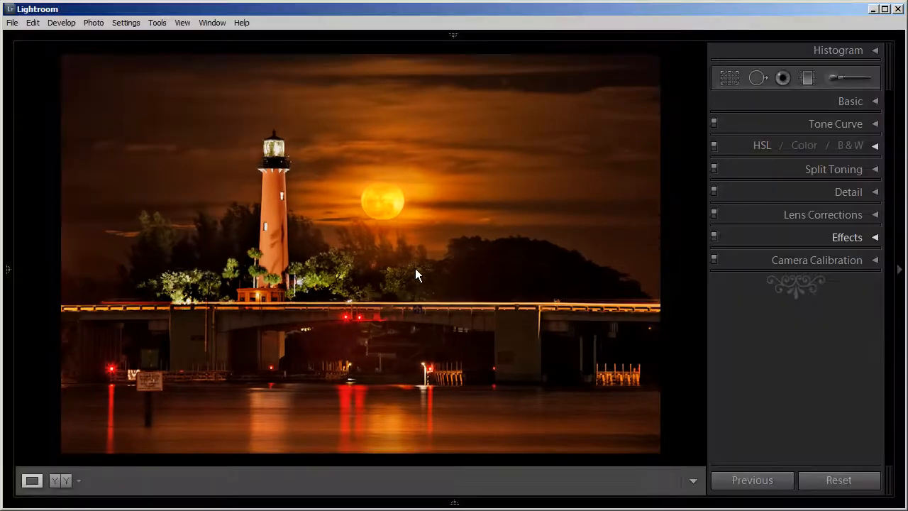
- In Lightroom, darken the photo's edges with a Highlight Priority post-crop vignette amount of -33
left_click(453, 34)
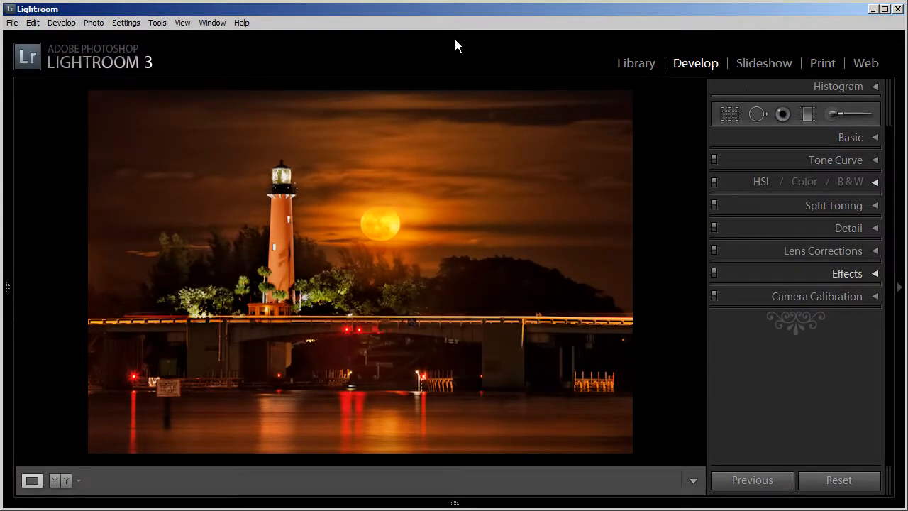
left_click(453, 35)
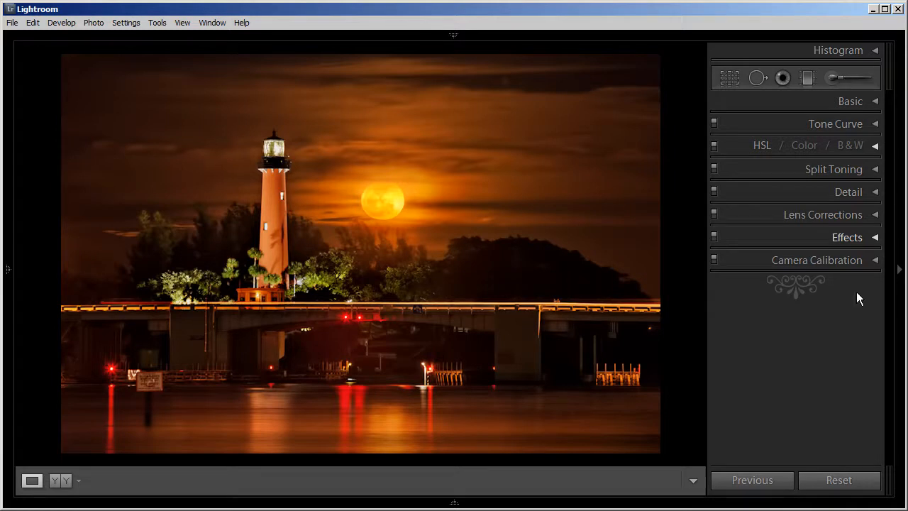
left_click(873, 240)
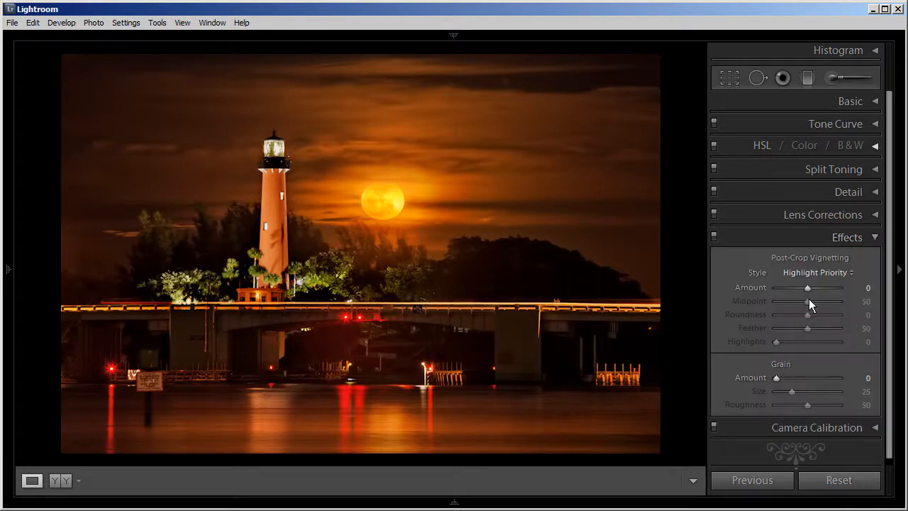
left_click_drag(807, 287, 797, 293)
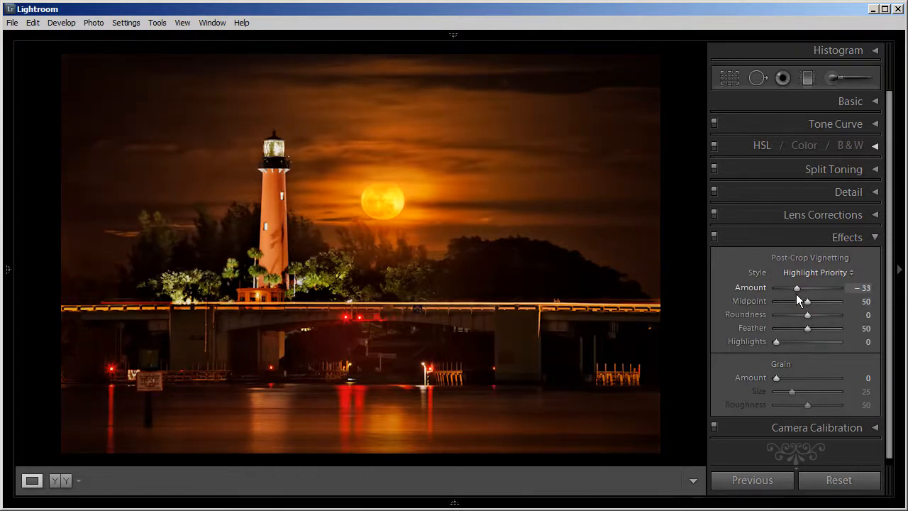
left_click(875, 239)
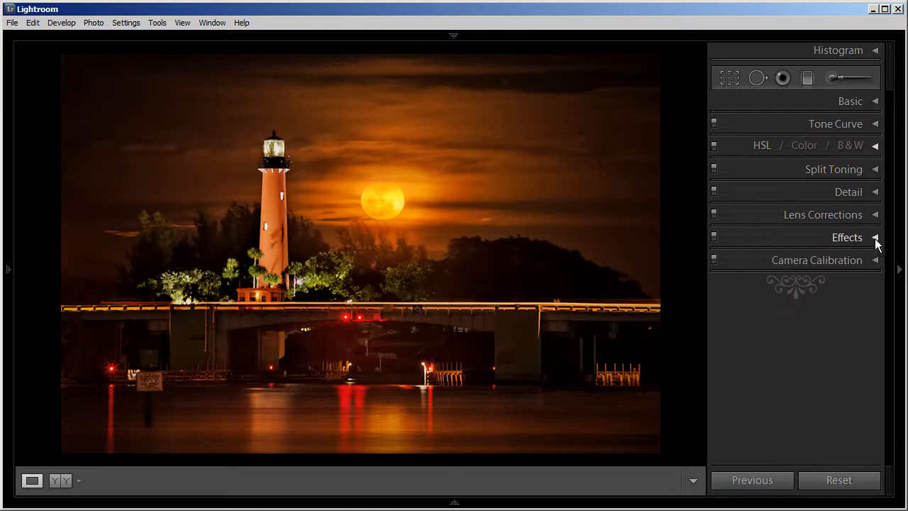
- Set Temp and Tint to +1, Exposure to +0.14, Recovery to 20, Fill Light to 11 and Blacks to 1
left_click(875, 101)
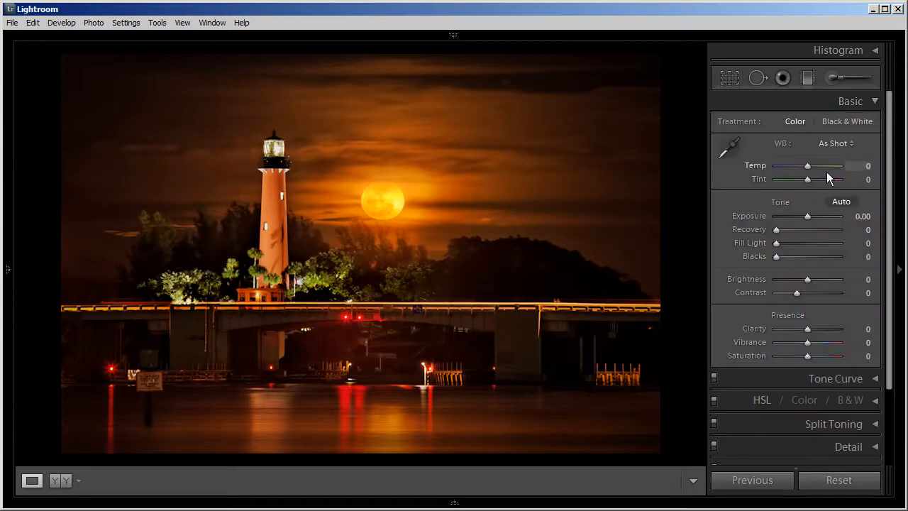
left_click_drag(807, 166, 812, 184)
left_click_drag(807, 217, 777, 258)
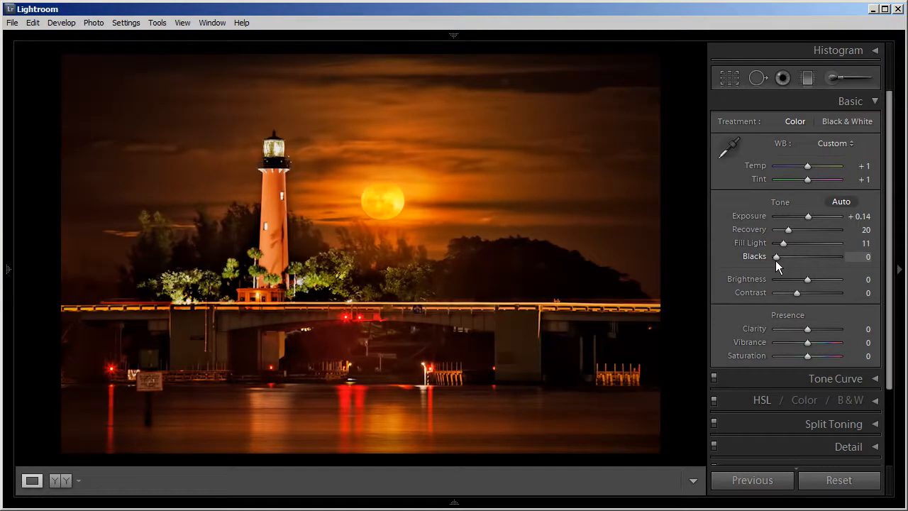
left_click_drag(776, 260, 776, 261)
- Raise the photo's Clarity to +22 and compare the result with the unedited version
left_click_drag(796, 293, 796, 296)
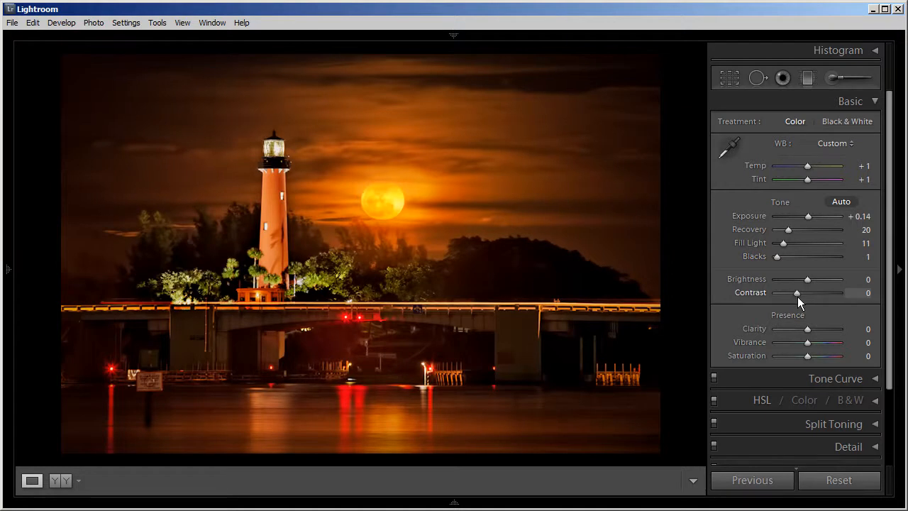
left_click_drag(806, 330, 812, 332)
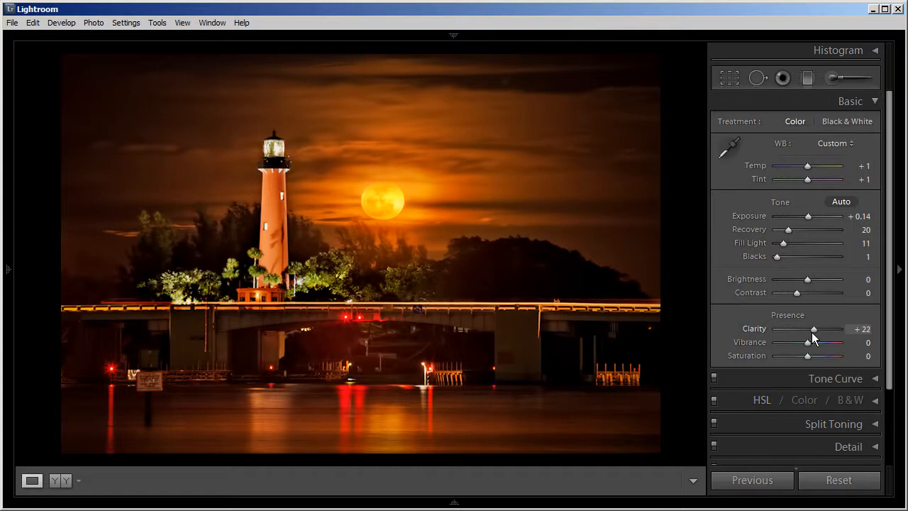
key("backslash")
key("backslash")
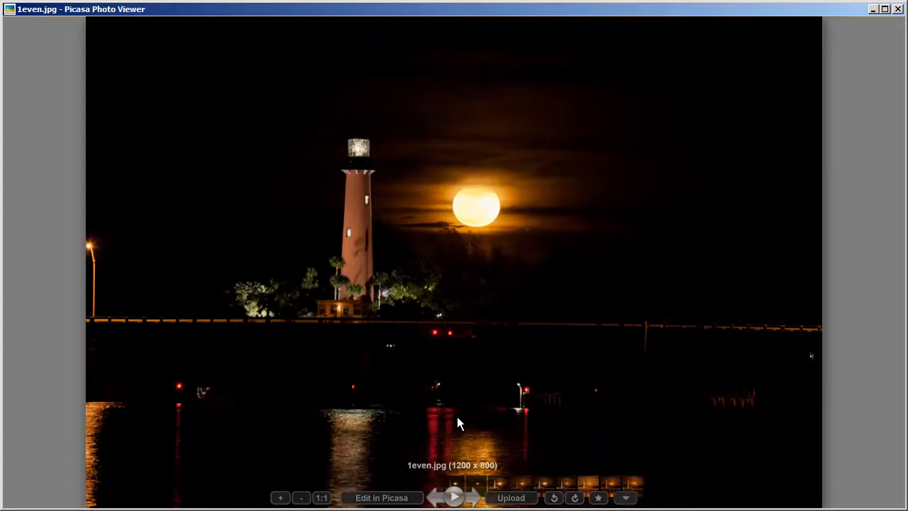
- In Picasa Photo Viewer, review the exposures and editing stages in order from 1even.jpg to 7-blend.jpg
left_click(478, 501)
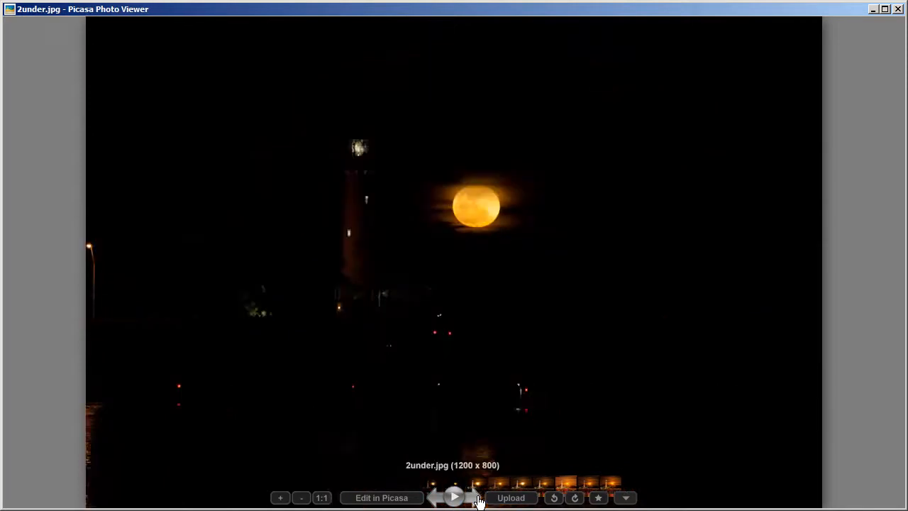
left_click(478, 500)
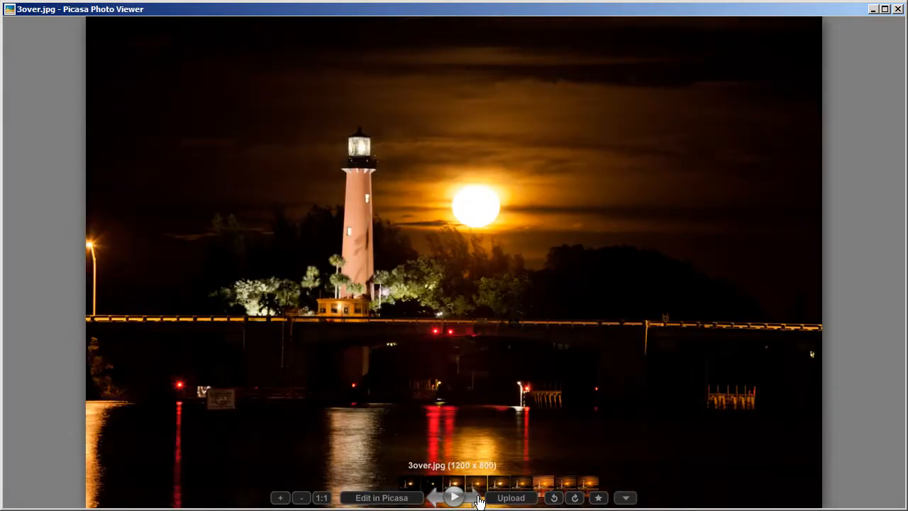
left_click(478, 500)
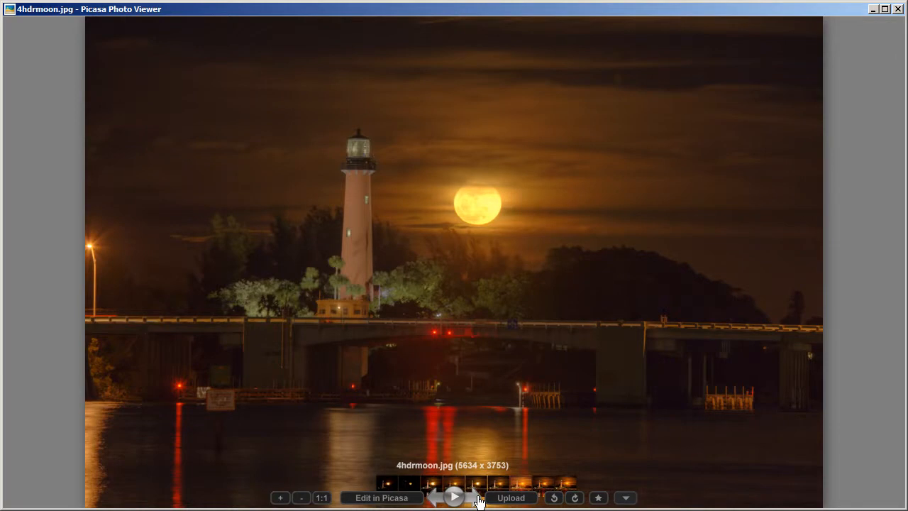
left_click(478, 501)
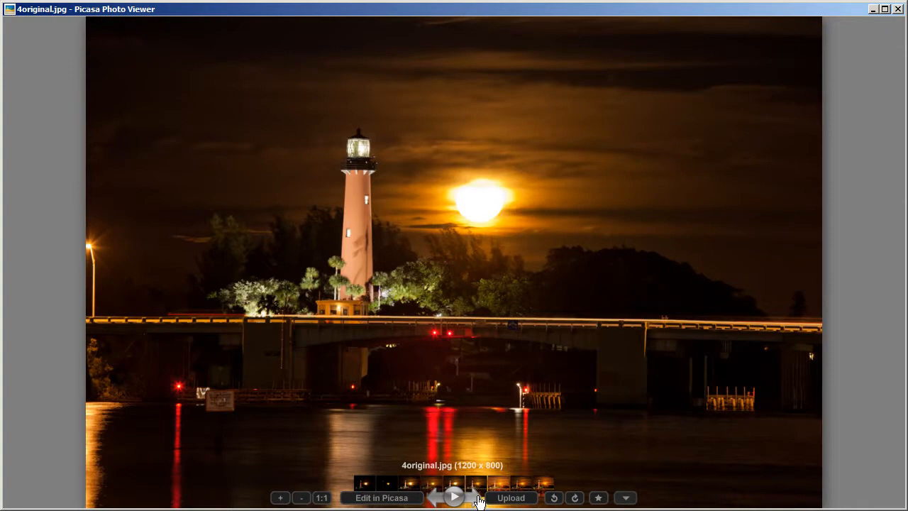
left_click(478, 500)
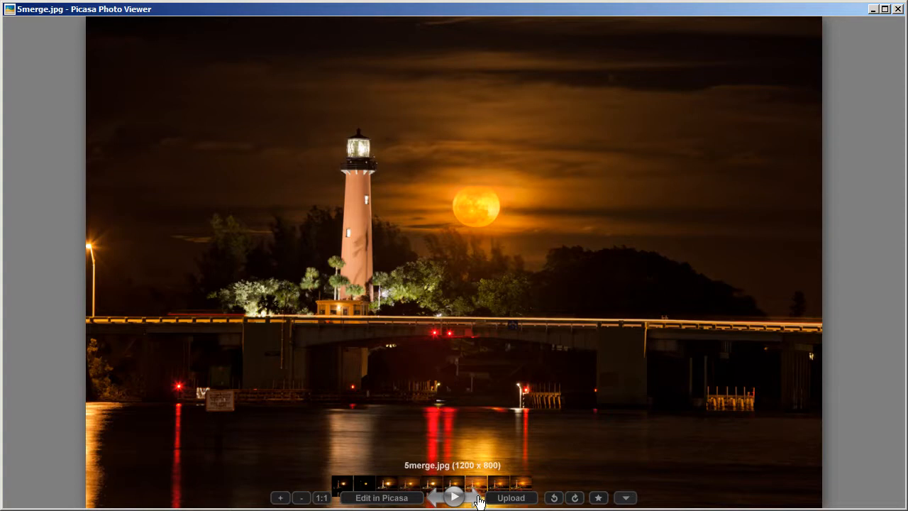
left_click(477, 498)
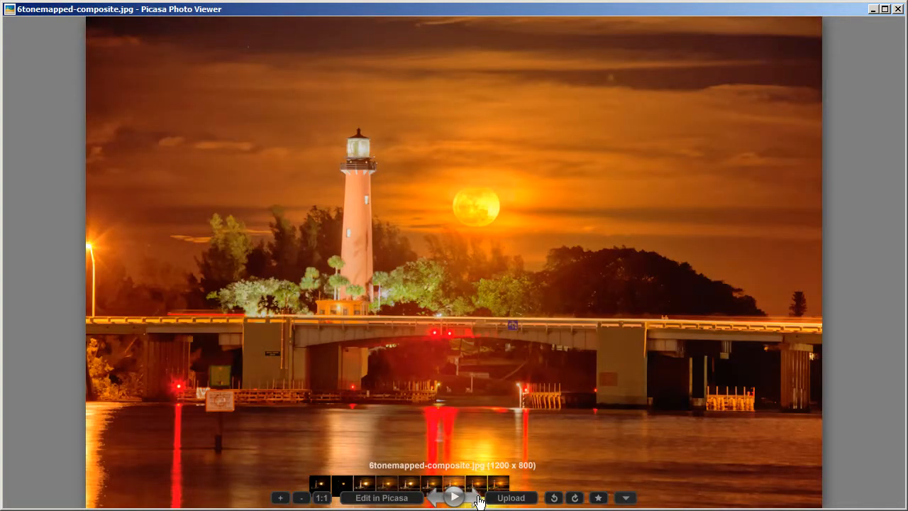
left_click(477, 497)
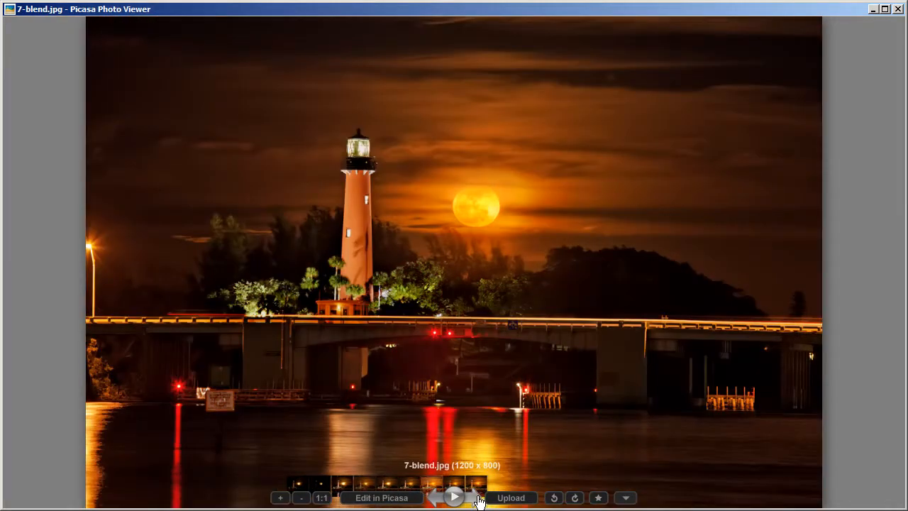
- Go back to 5merge.jpg to compare it with 7-blend.jpg, and view final.jpg
left_click(434, 497)
left_click(434, 498)
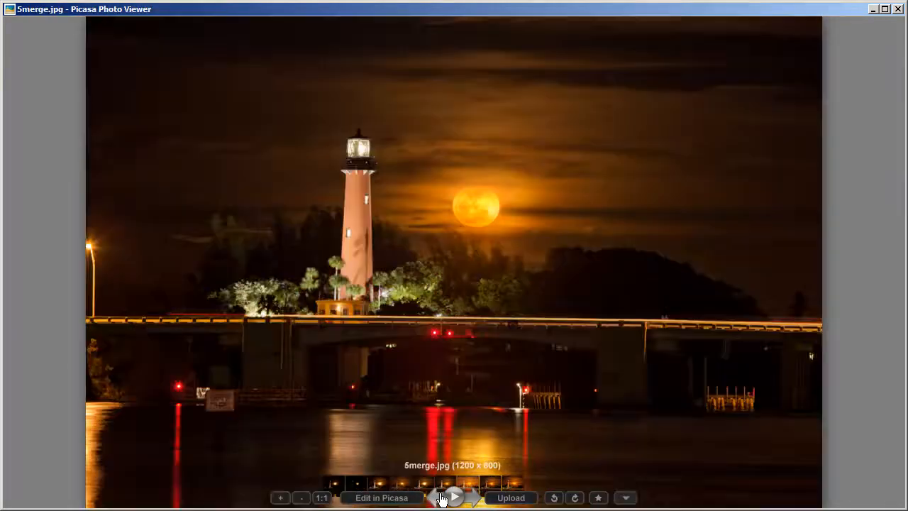
left_click(476, 499)
left_click(477, 500)
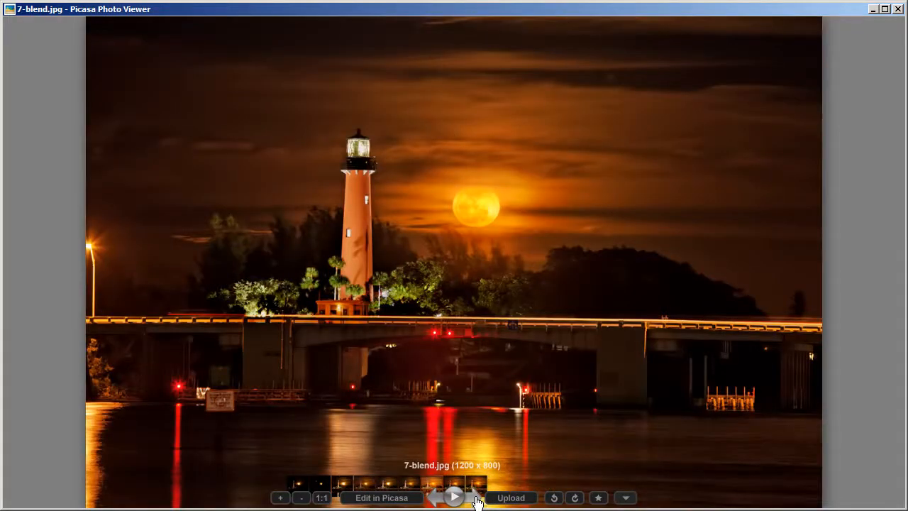
left_click(476, 500)
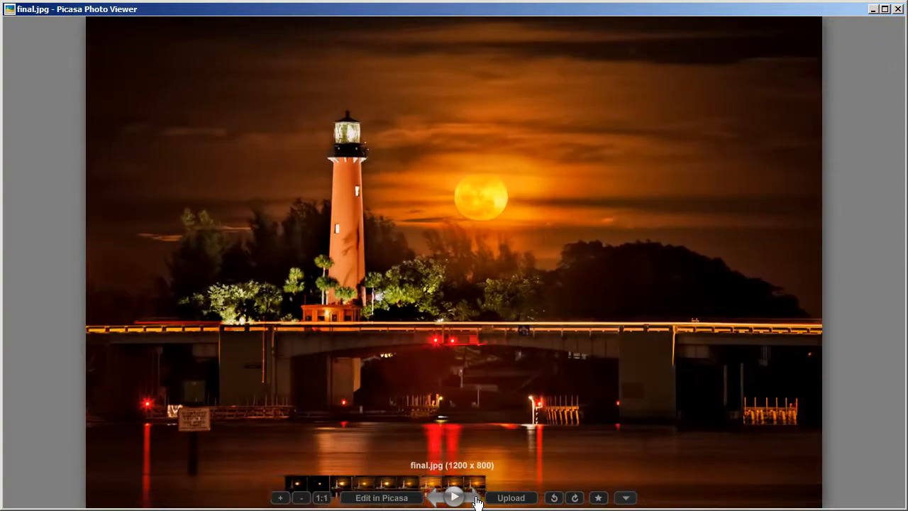